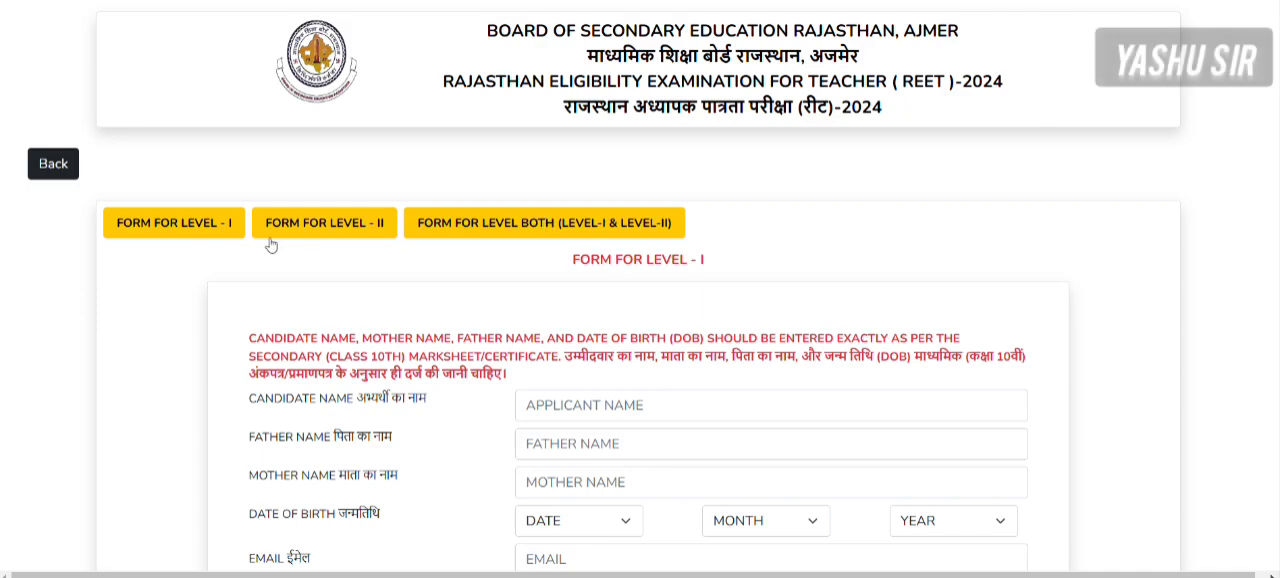
- Choose the form for Level-I, accept the educational qualification declaration and look over the form's fields
click(186, 224)
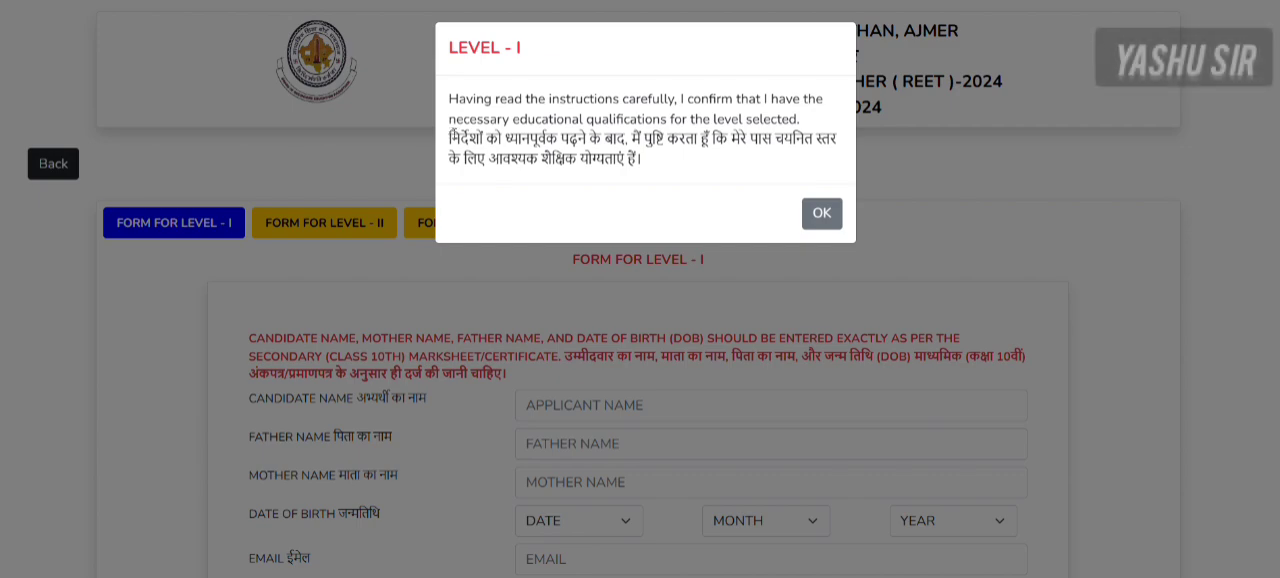
click(821, 213)
scroll(811, 302, down, 3)
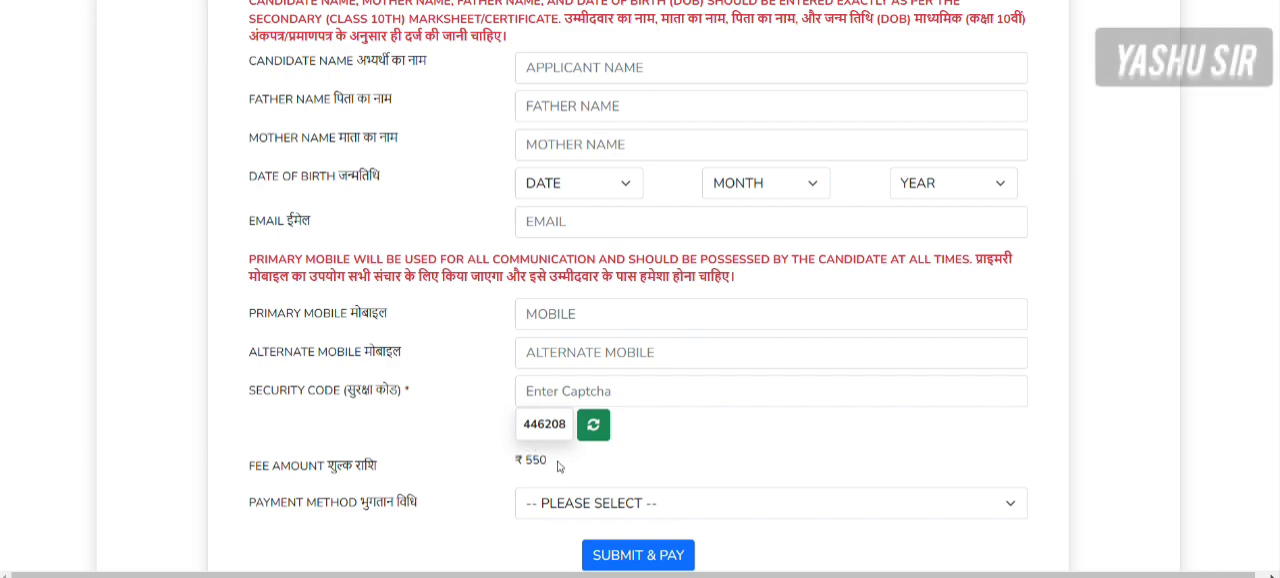
scroll(808, 371, up, 3)
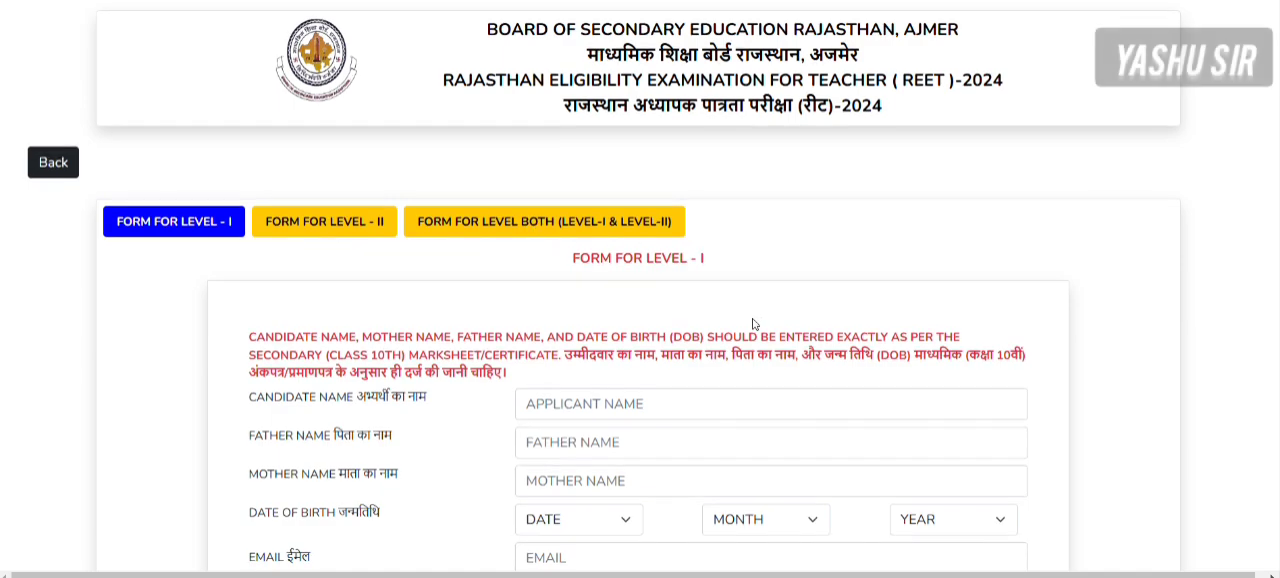
scroll(751, 323, down, 3)
scroll(753, 318, up, 2)
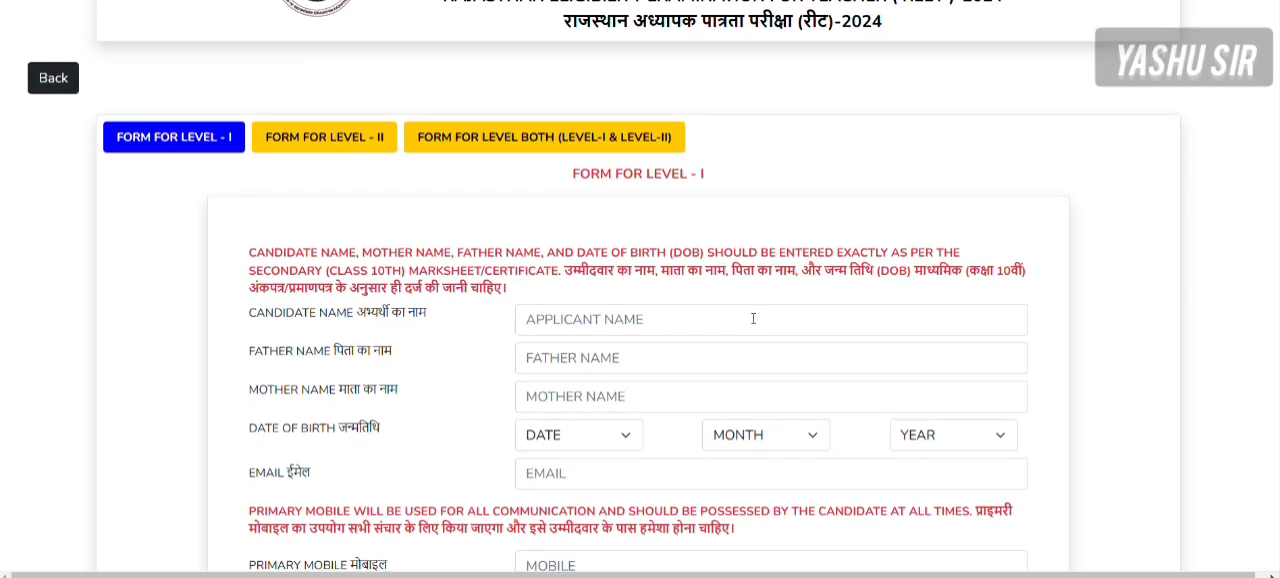
scroll(753, 318, down, 2)
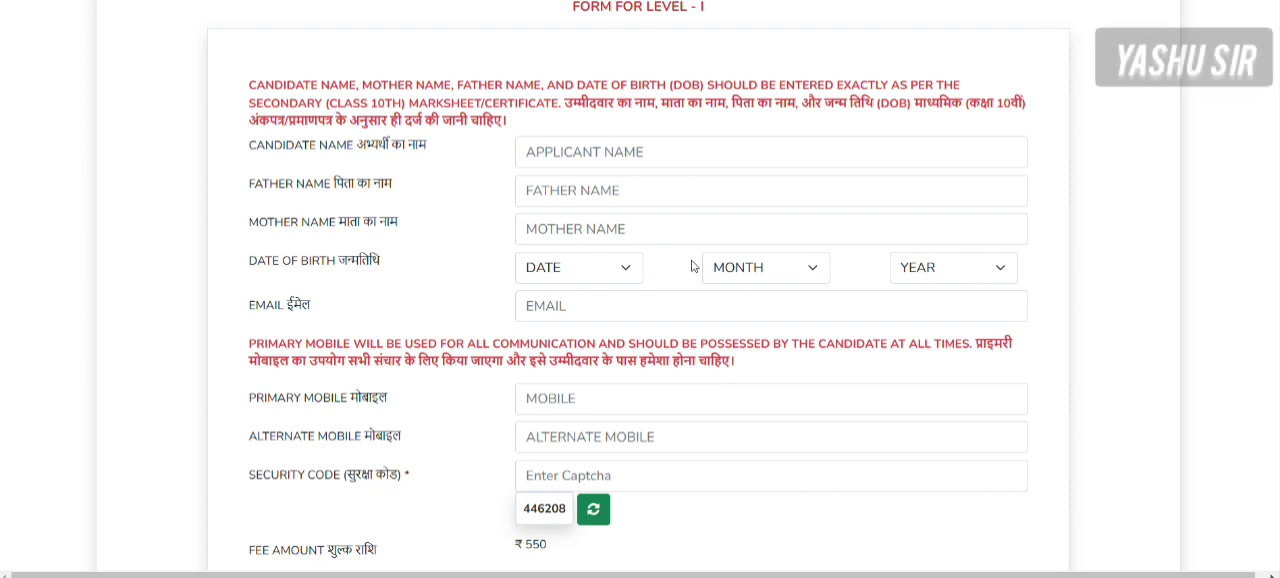
- Fill in the candidate's name, the father's name and the mother's name
click(580, 146)
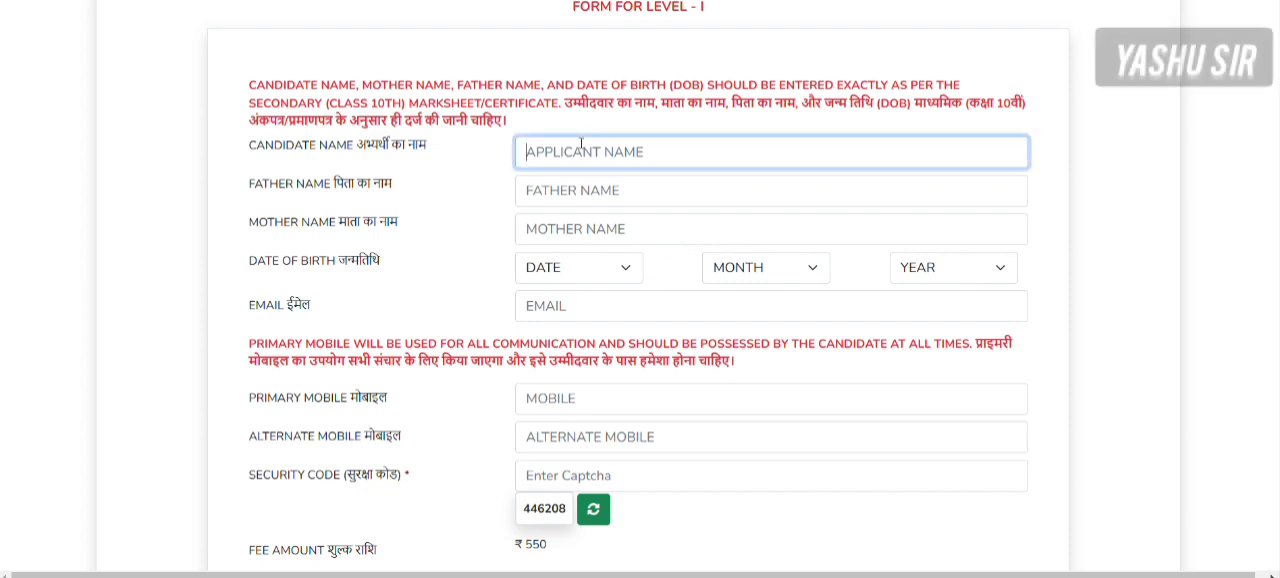
text(TEST)
key(Tab)
text(TEST F)
key(Tab)
text(TEST)
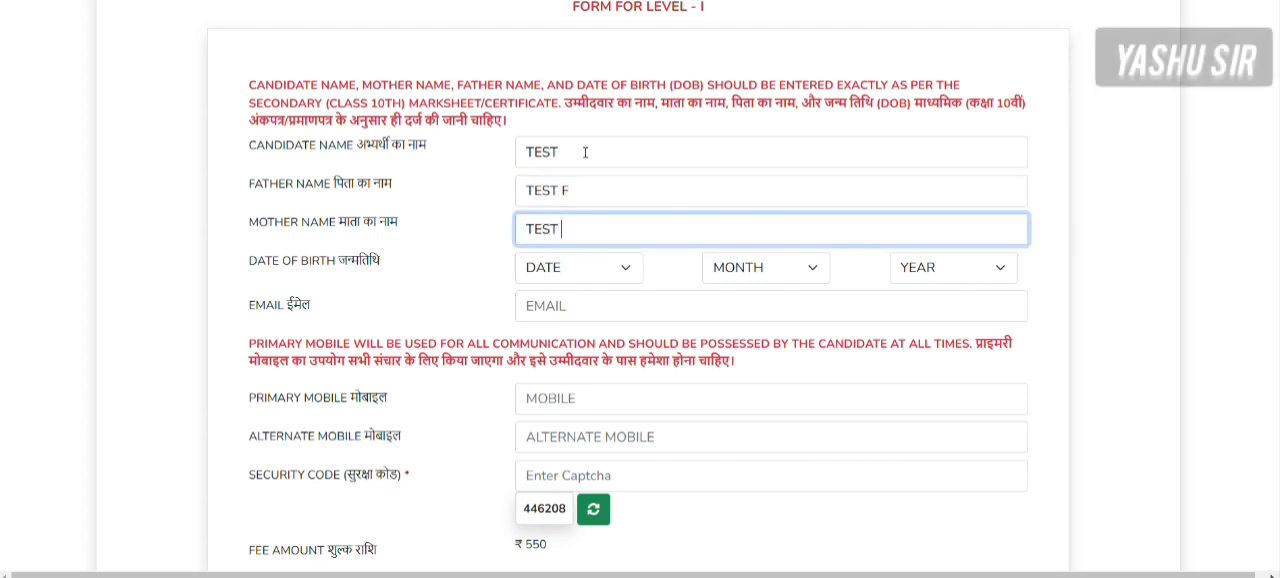
text(M)
- Select the day, month and year of the candidate's date of birth
click(575, 272)
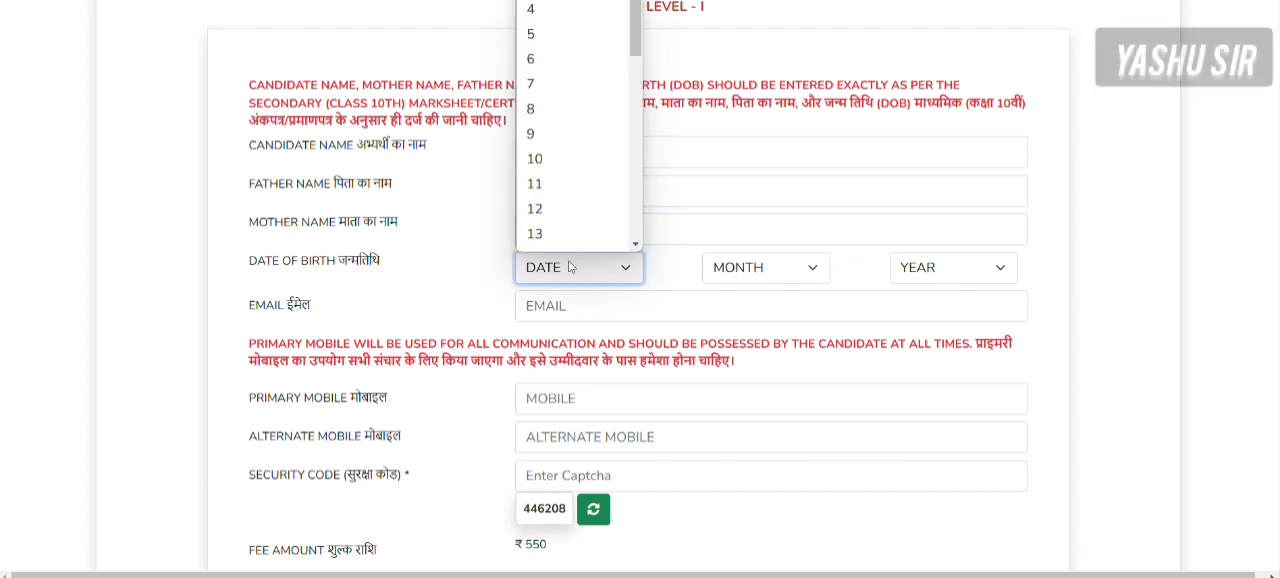
click(570, 0)
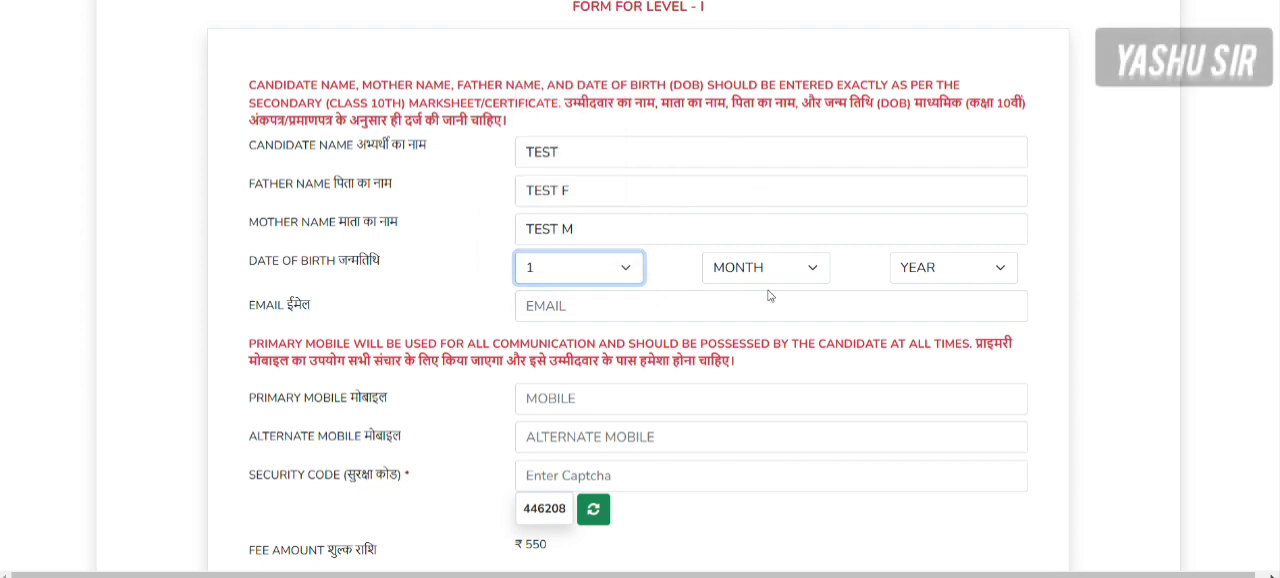
click(758, 279)
click(745, 2)
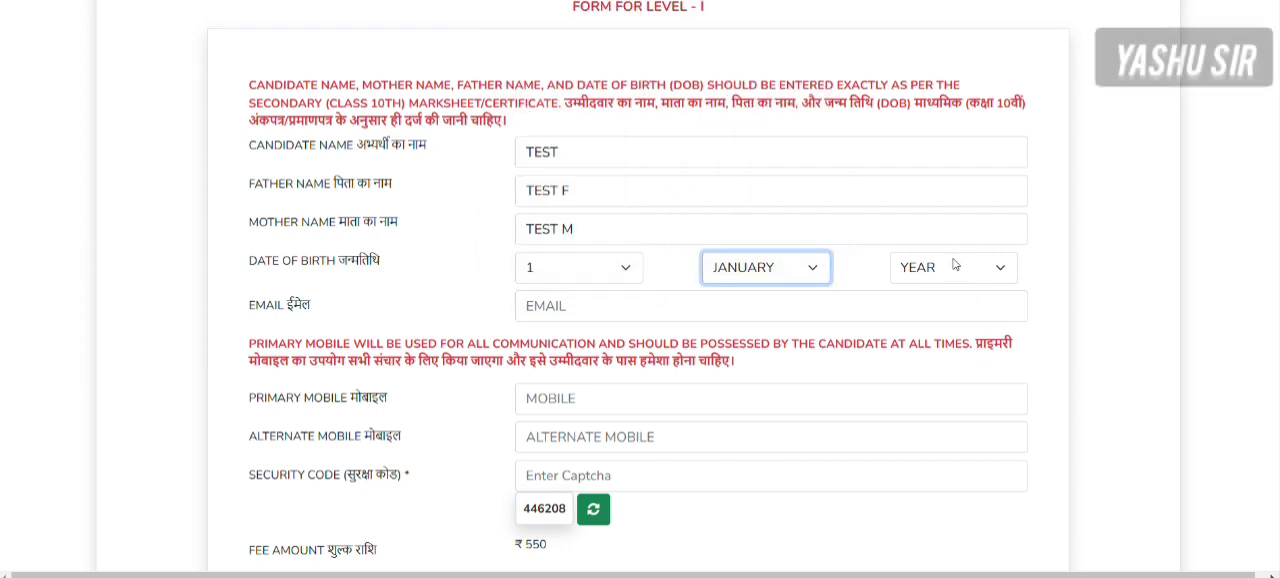
click(955, 267)
scroll(928, 157, down, 3)
scroll(928, 157, down, 3)
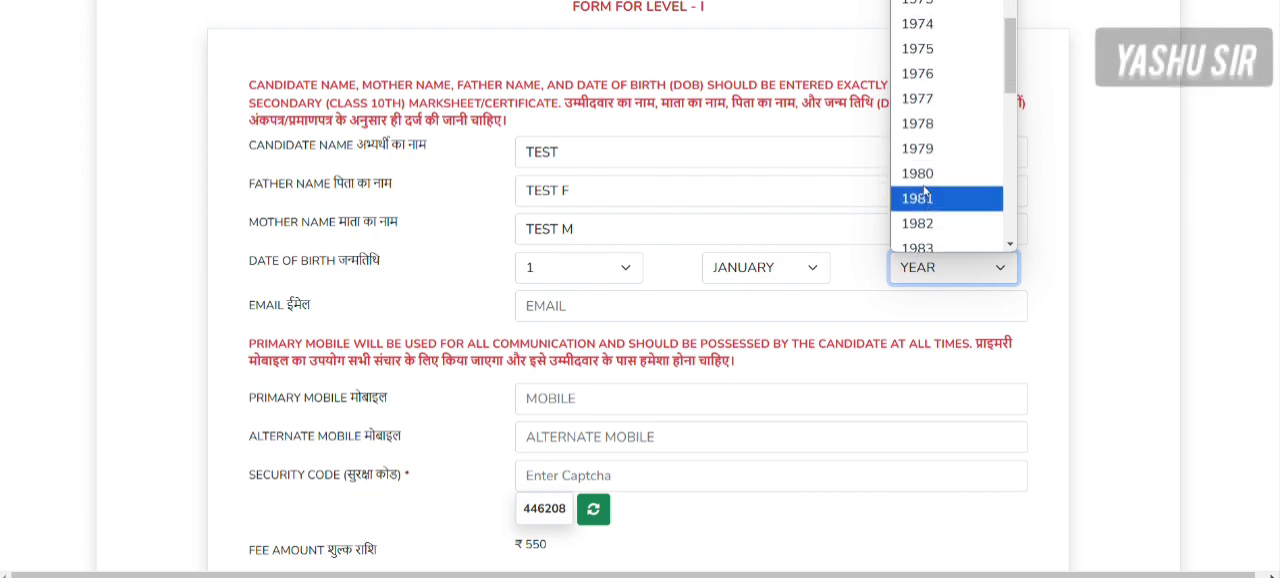
scroll(925, 180, down, 6)
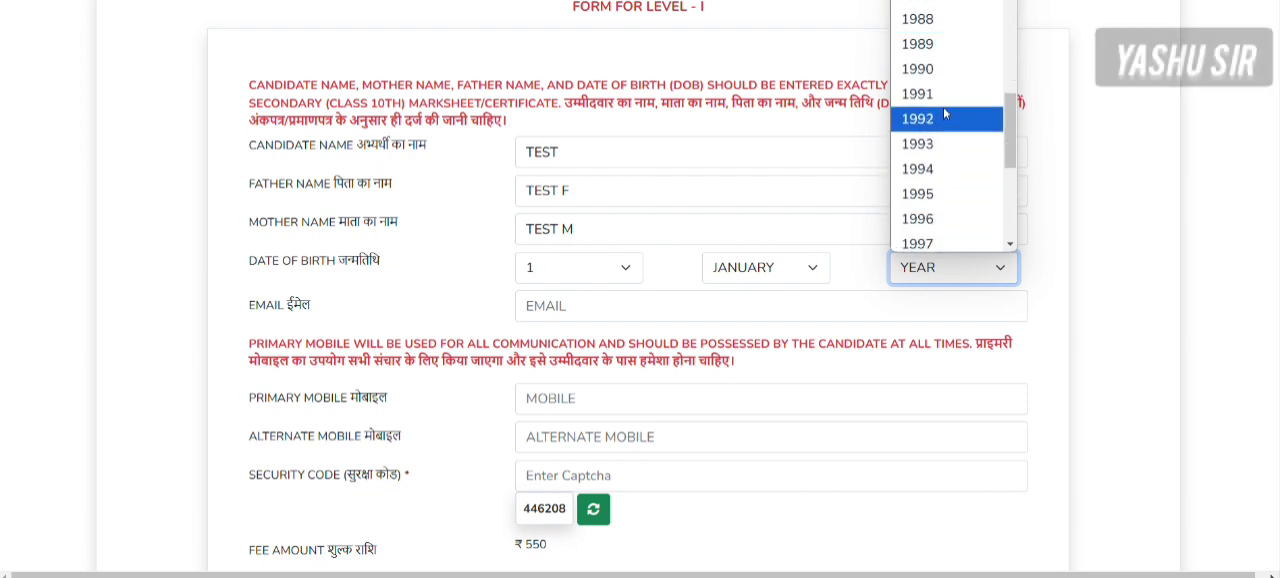
scroll(946, 117, down, 4)
scroll(946, 178, up, 2)
click(918, 157)
- Fill in the candidate's e-mail address
click(551, 297)
text(AD)
key(BackSpace)
key(BackSpace)
text(A)
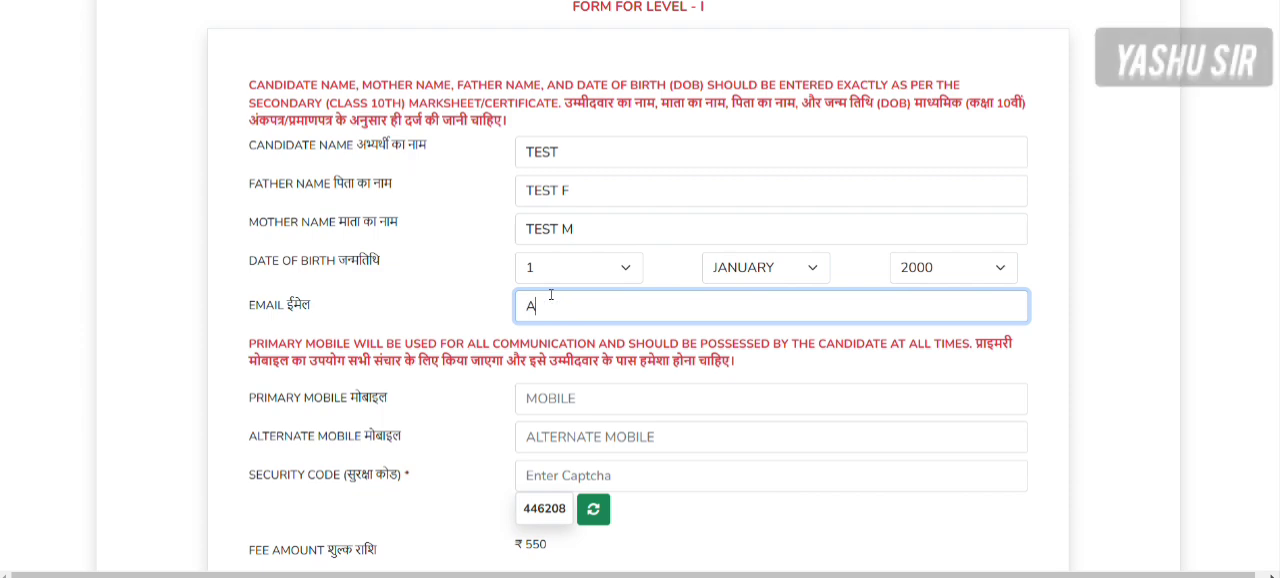
text(@GMAIL.COM)
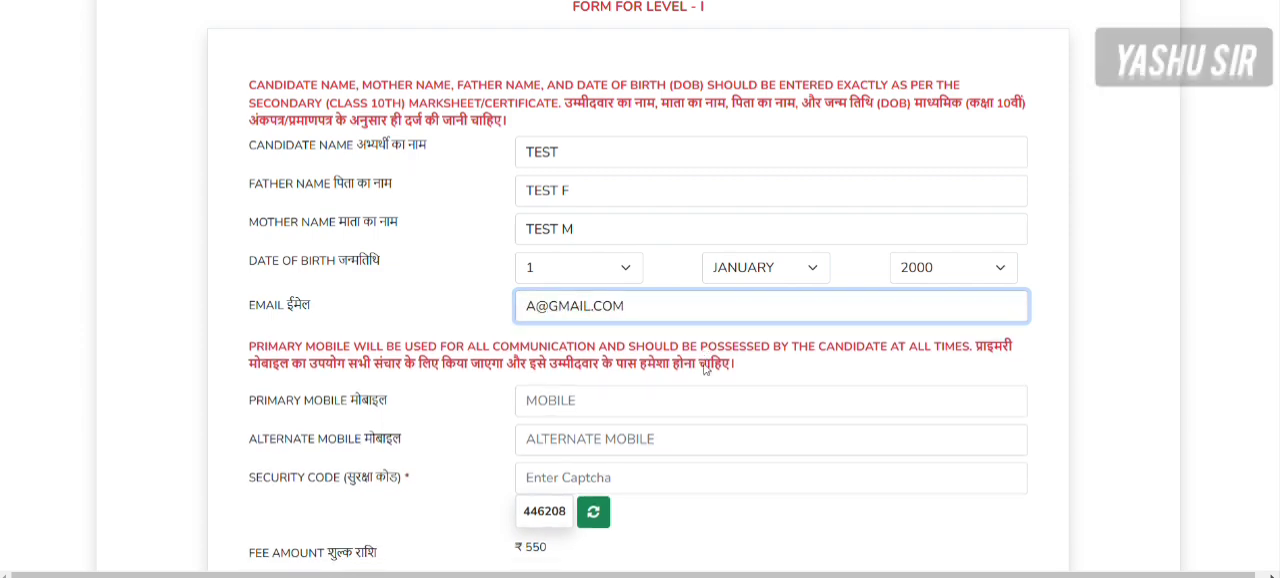
click(250, 350)
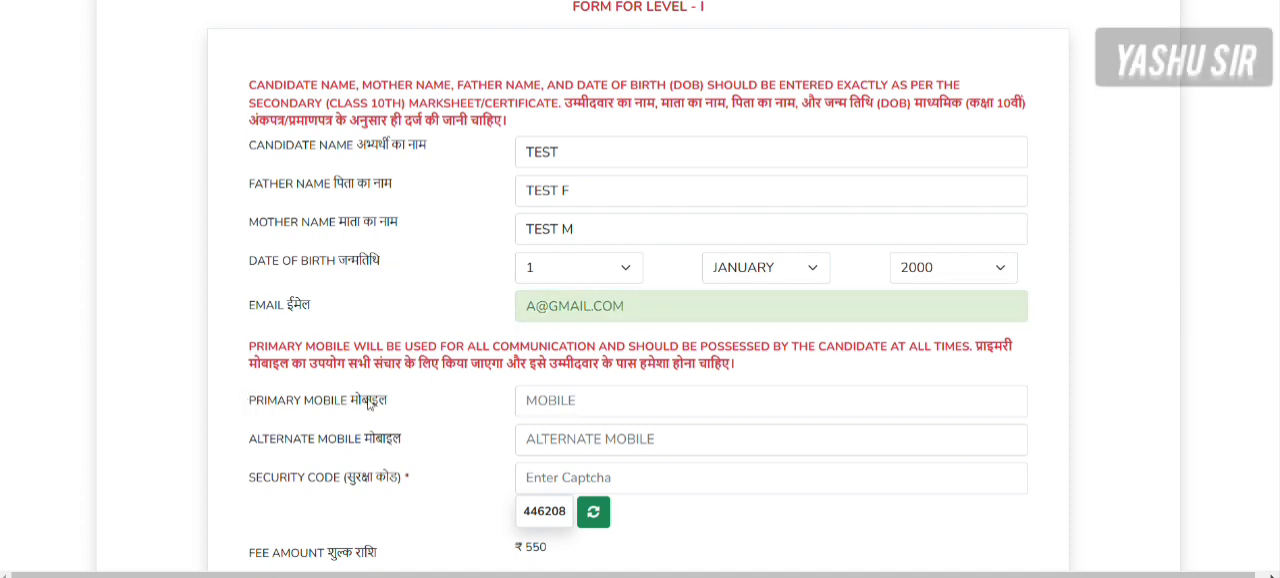
- Fill in the candidate's primary and alternate mobile numbers
click(669, 400)
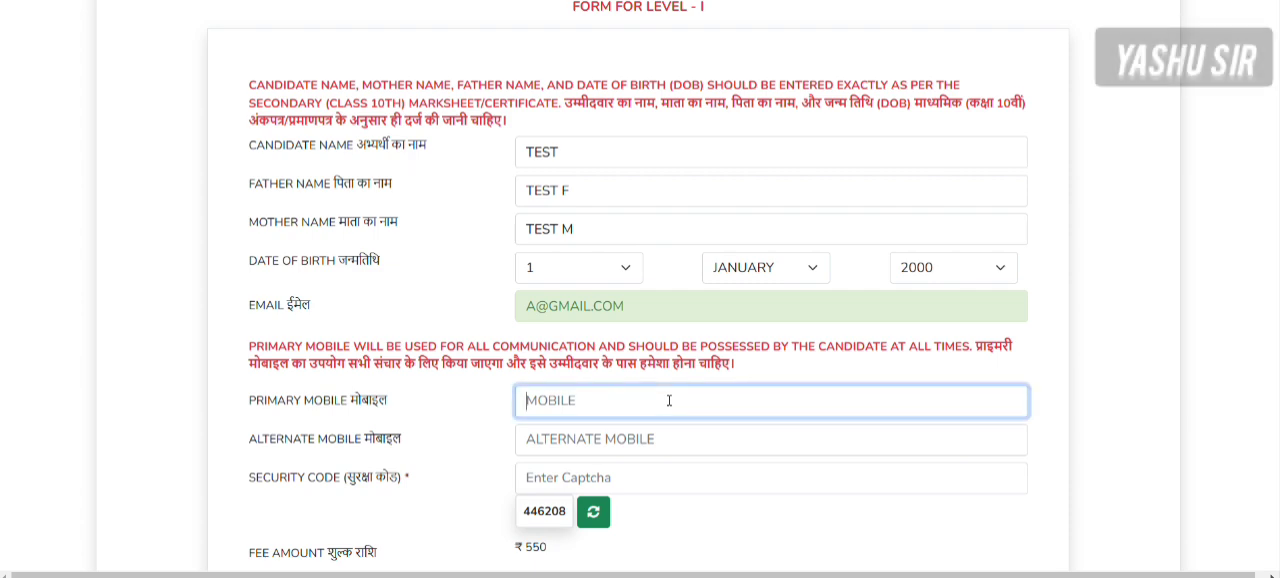
text(9999999999)
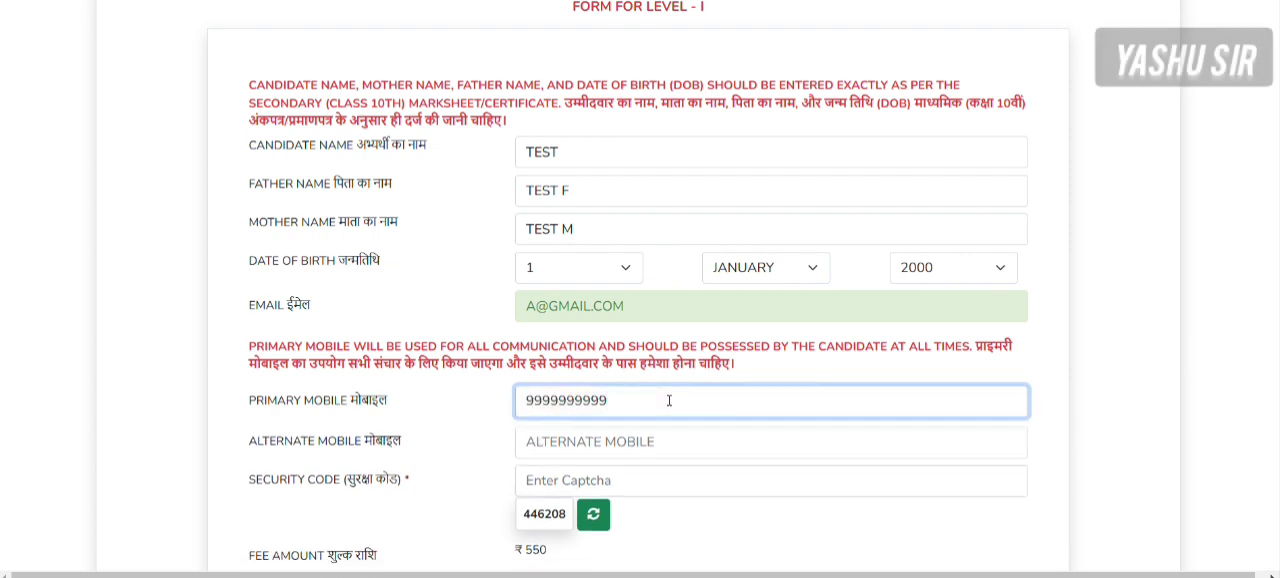
key(Tab)
text(9888888888)
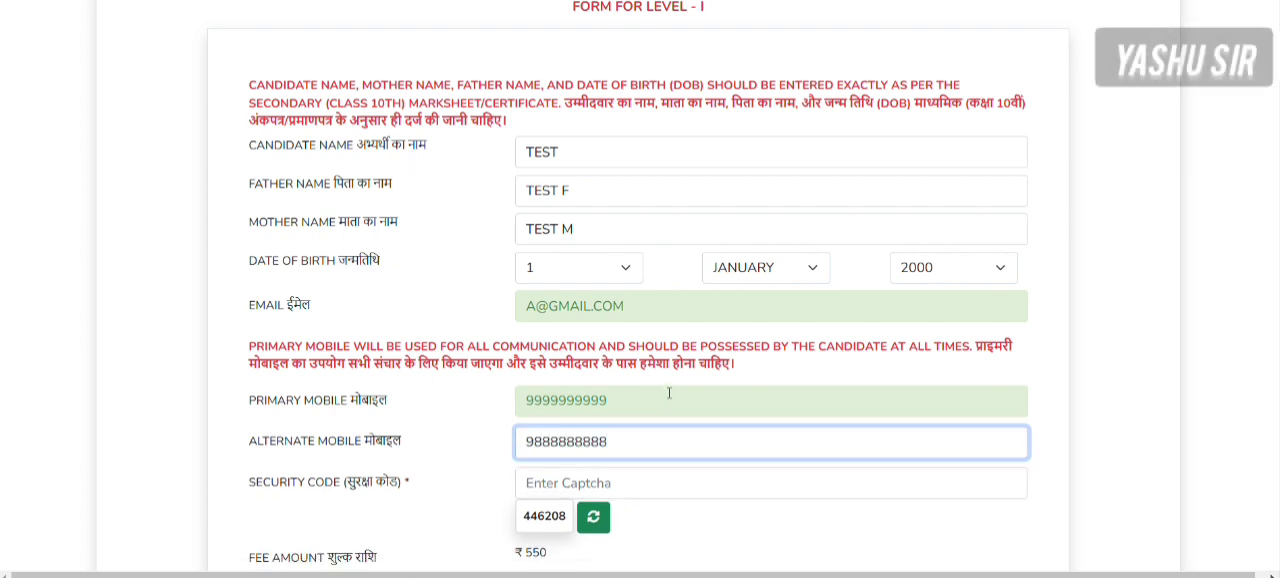
- Enter the displayed captcha in the security code field
scroll(649, 429, down, 1)
click(572, 388)
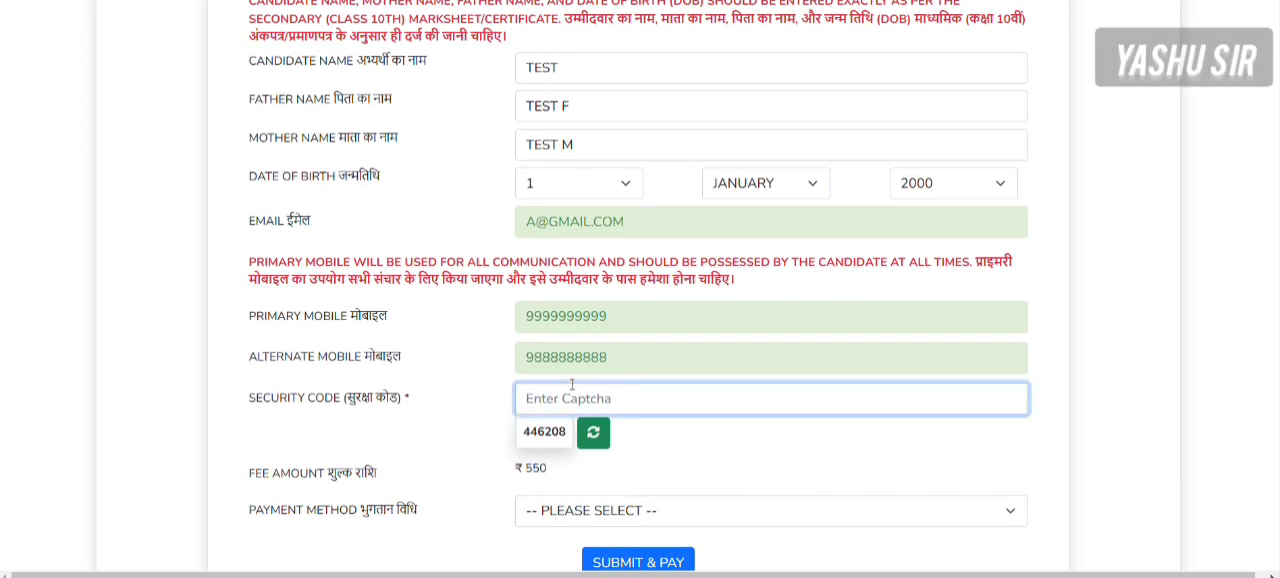
text(446208)
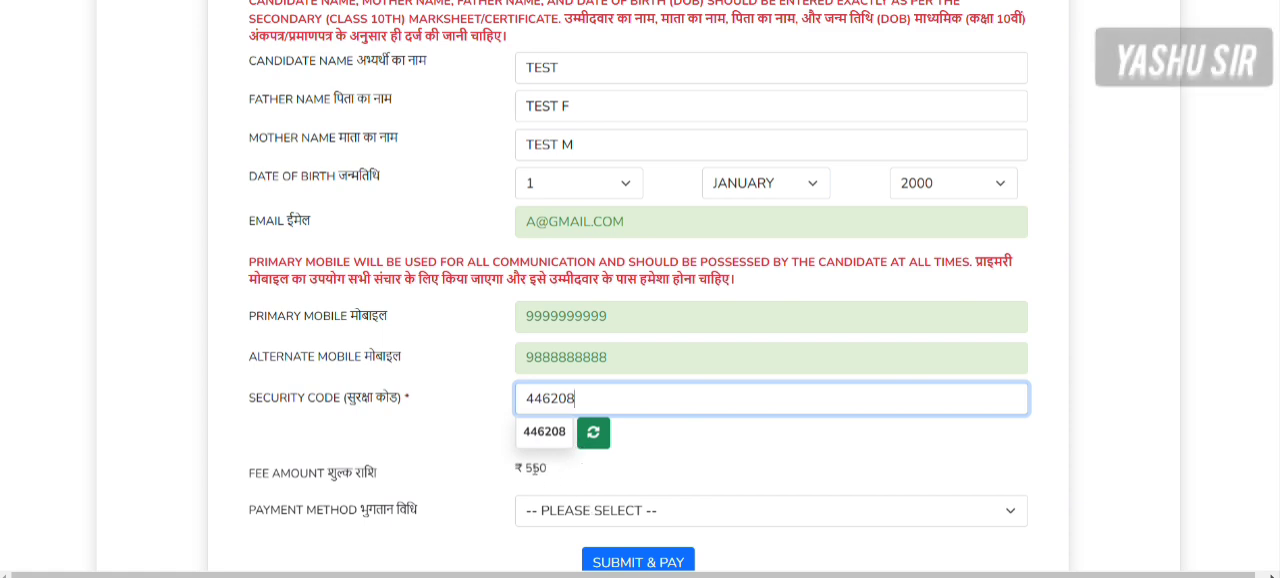
- Set the payment method to ONLINE and choose HDFC as the online bank option
scroll(620, 495, down, 1)
scroll(620, 487, up, 1)
click(588, 487)
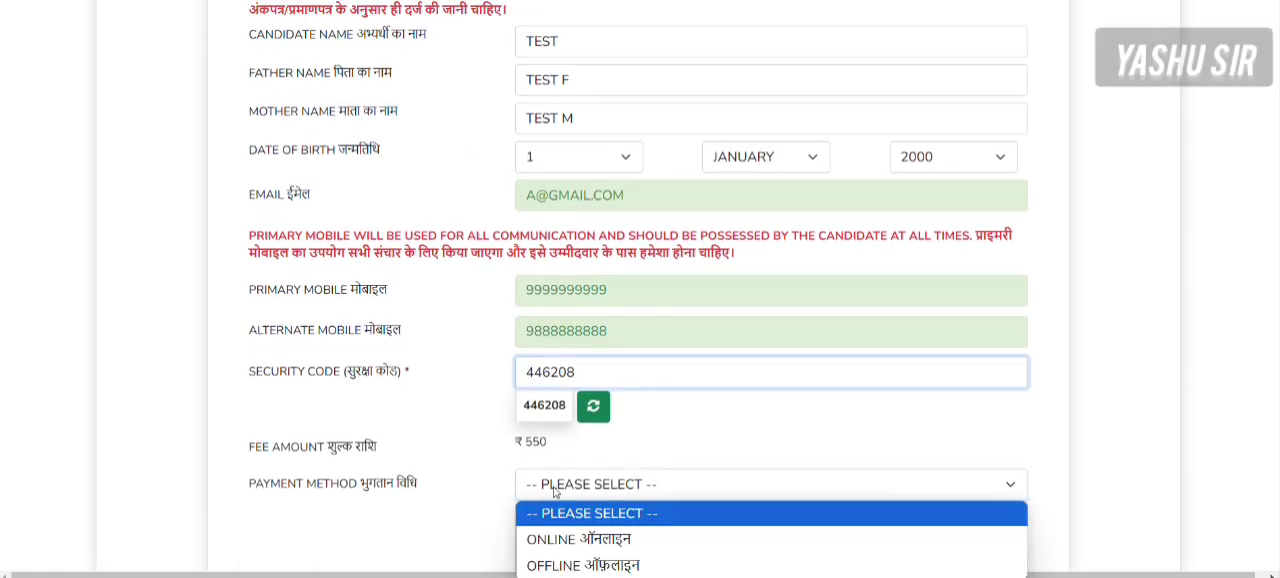
scroll(718, 453, down, 1)
scroll(718, 453, down, 1)
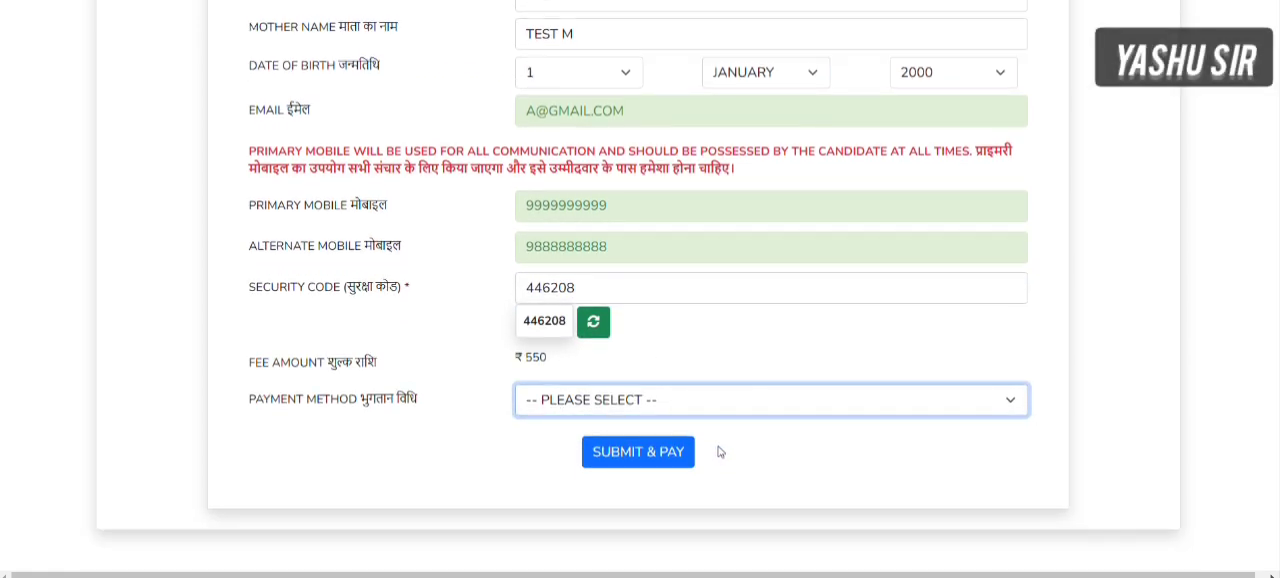
click(566, 404)
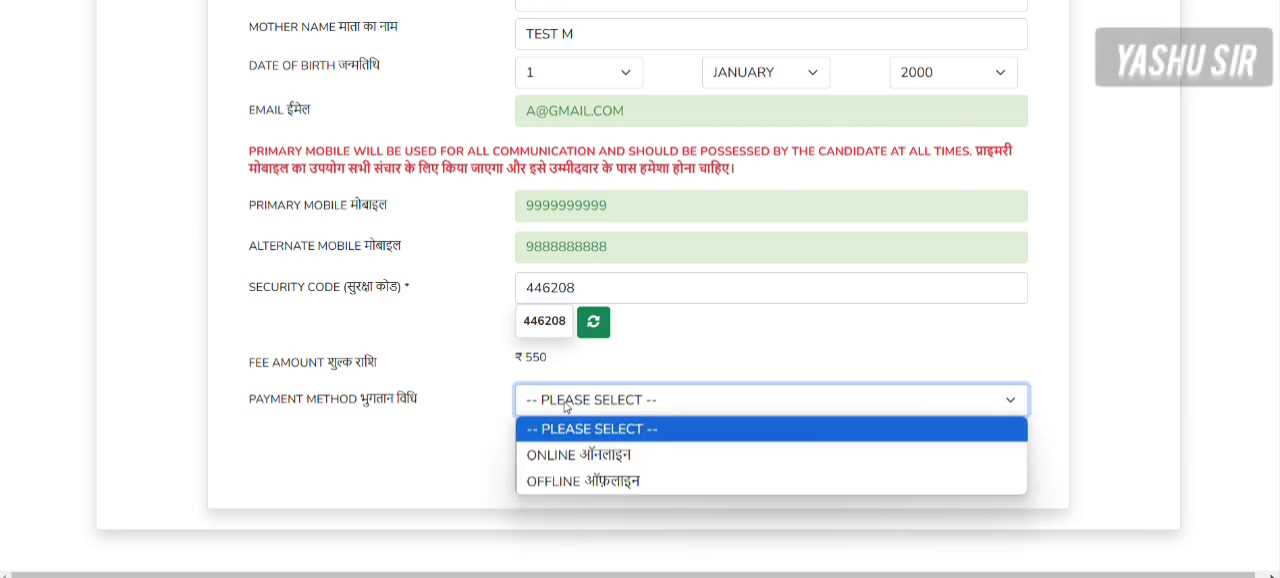
click(583, 455)
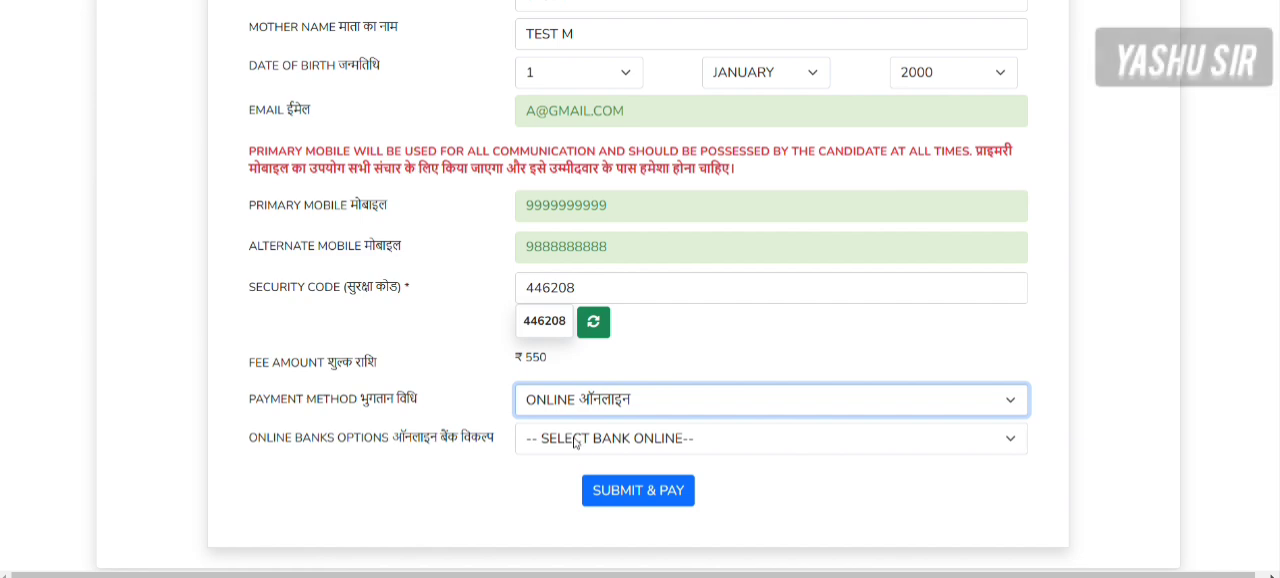
click(575, 440)
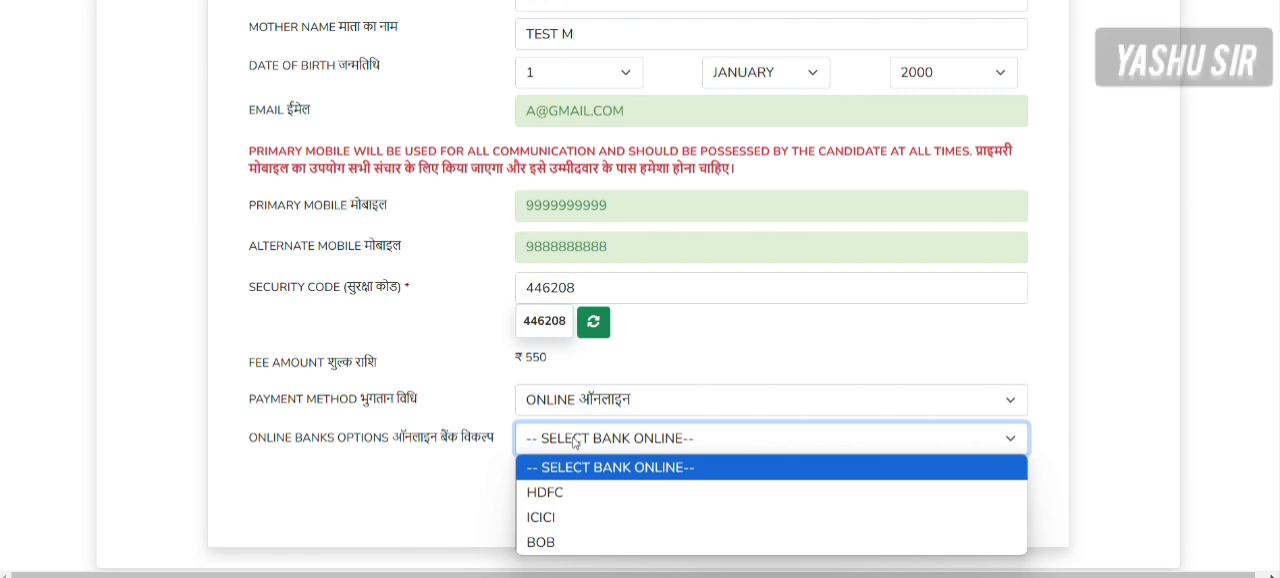
click(550, 492)
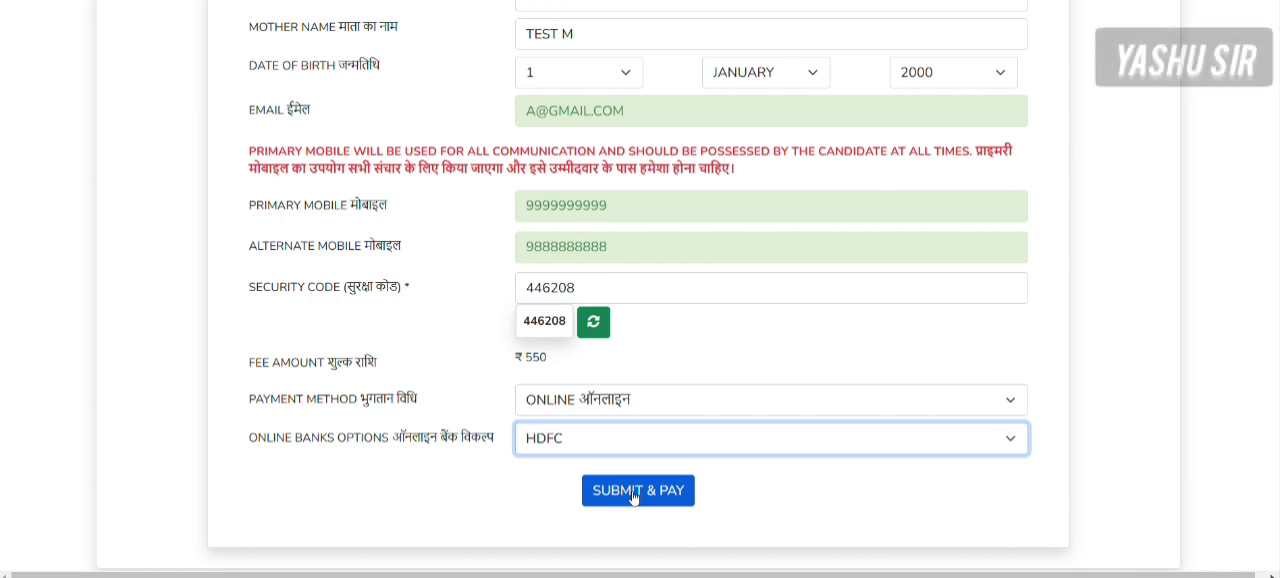
- Set the payment method to OFFLINE with the E-MITRA bank option and submit the form for payment
scroll(646, 354, up, 4)
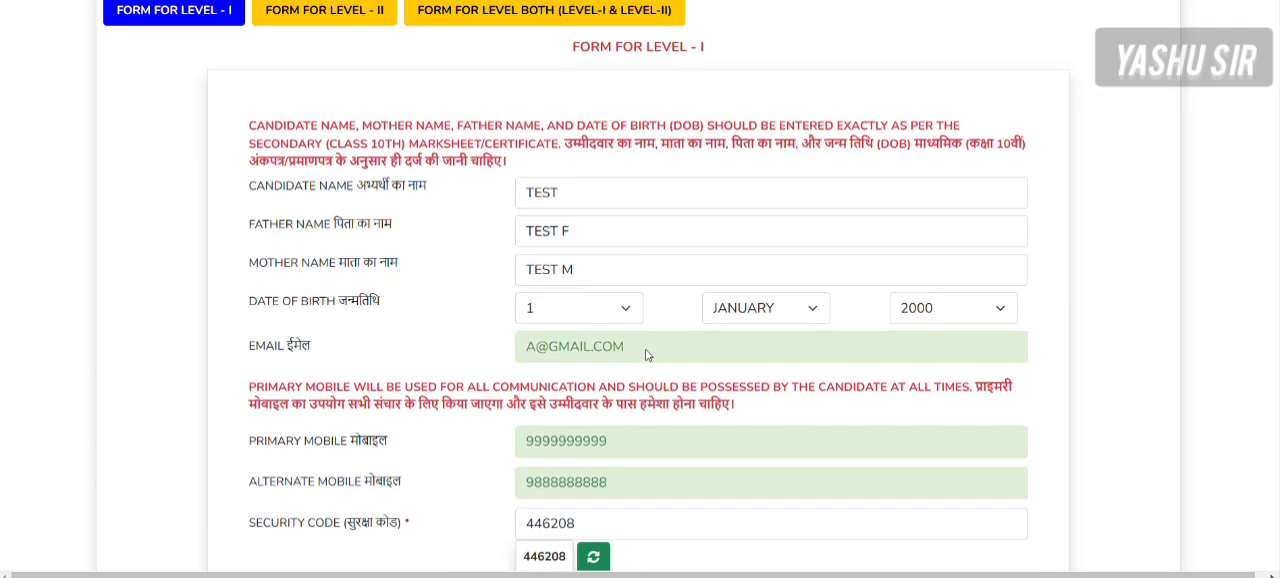
scroll(646, 354, down, 1)
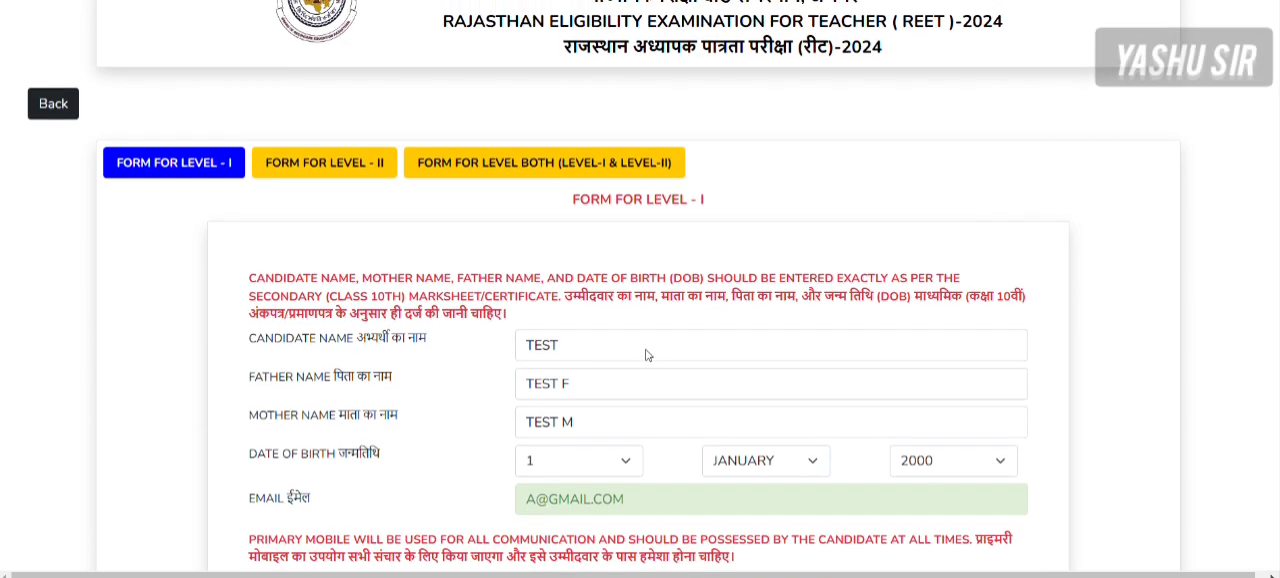
scroll(646, 354, down, 4)
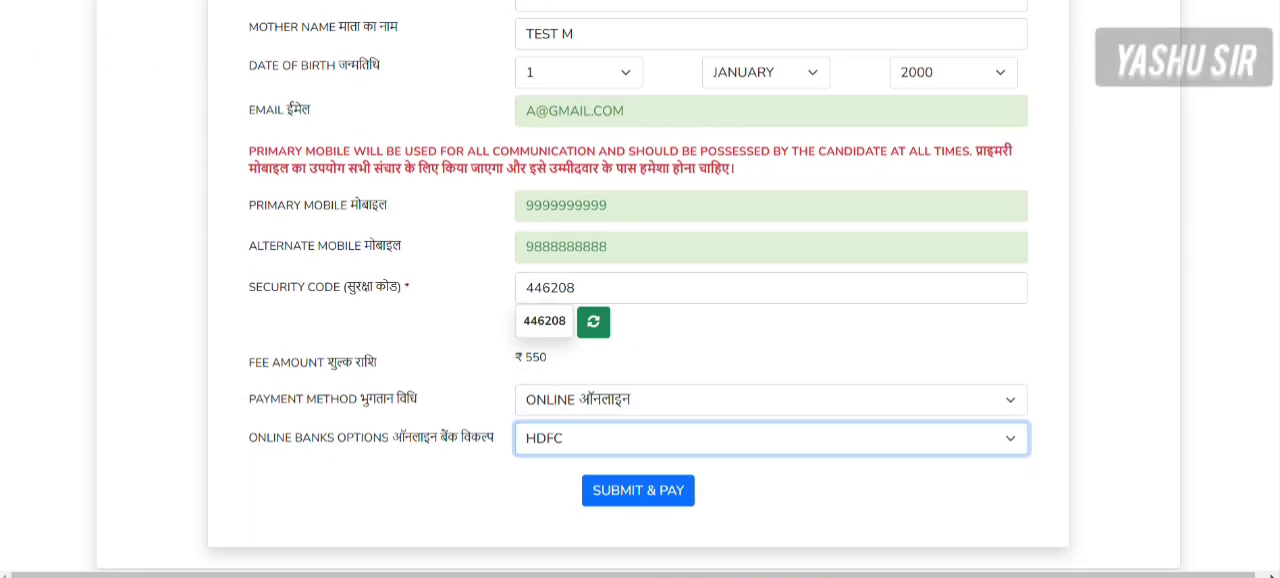
click(575, 401)
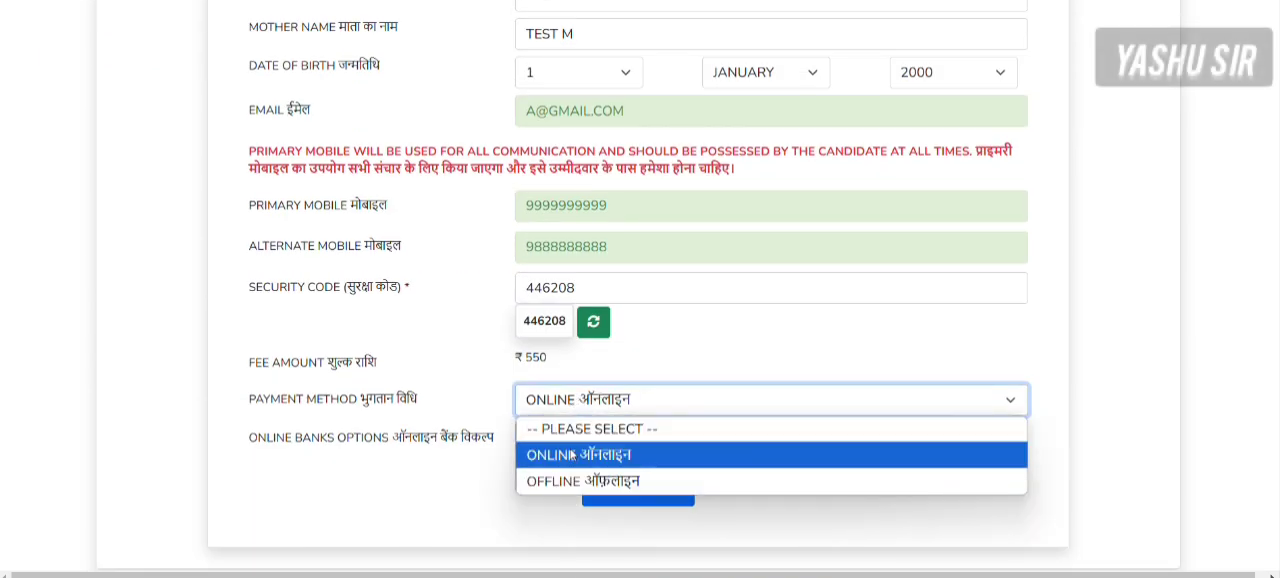
click(580, 480)
click(570, 450)
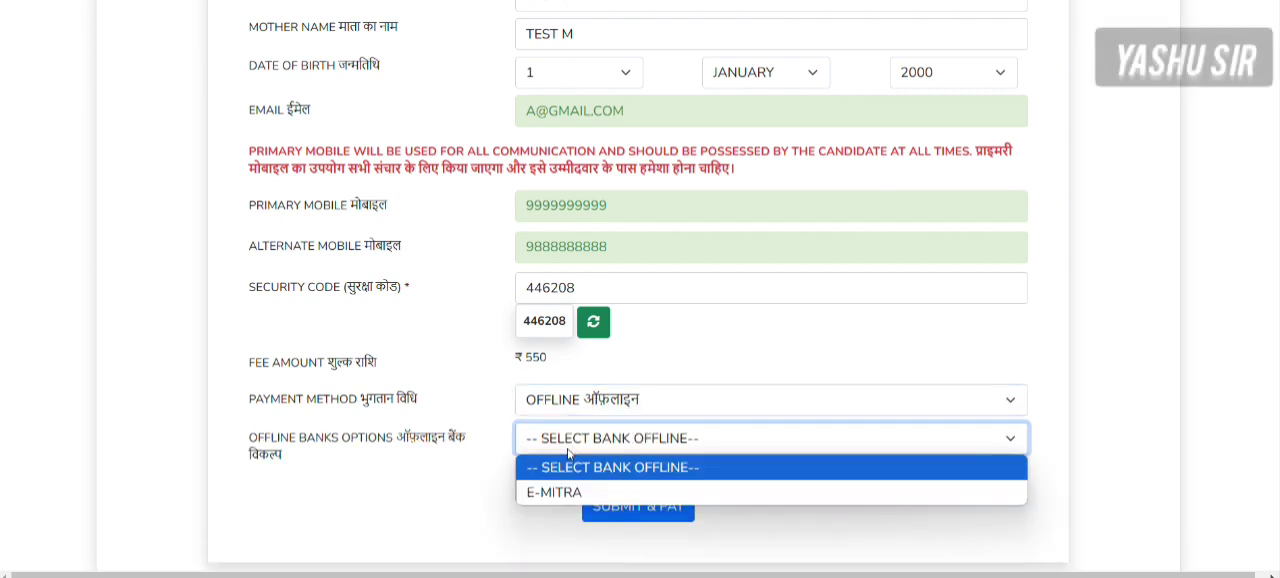
click(568, 490)
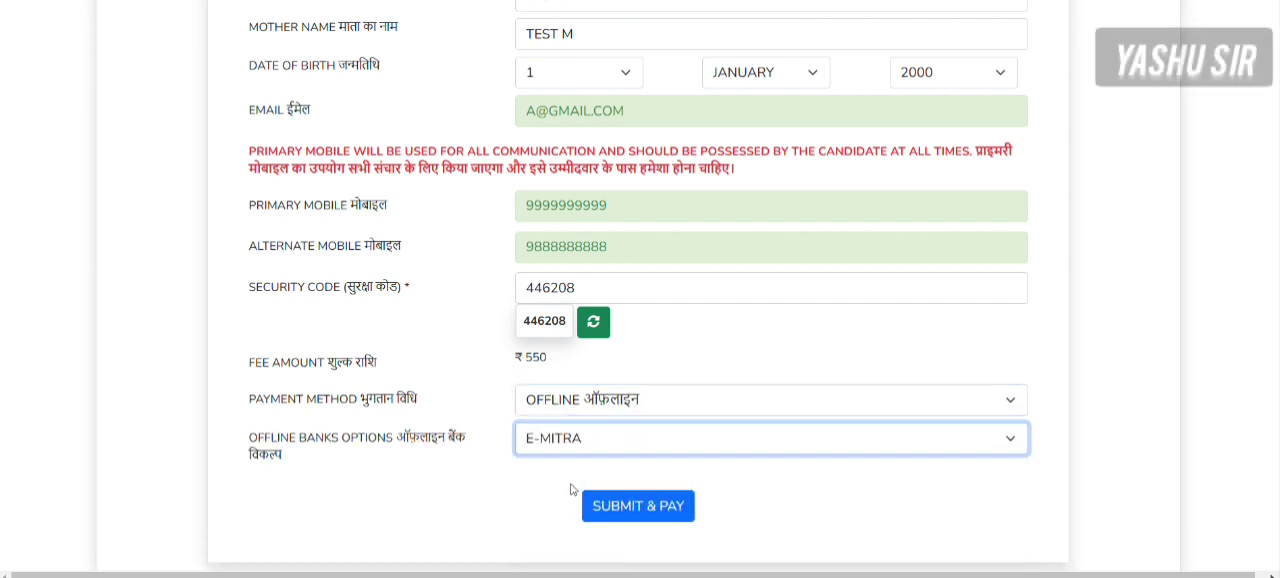
click(628, 510)
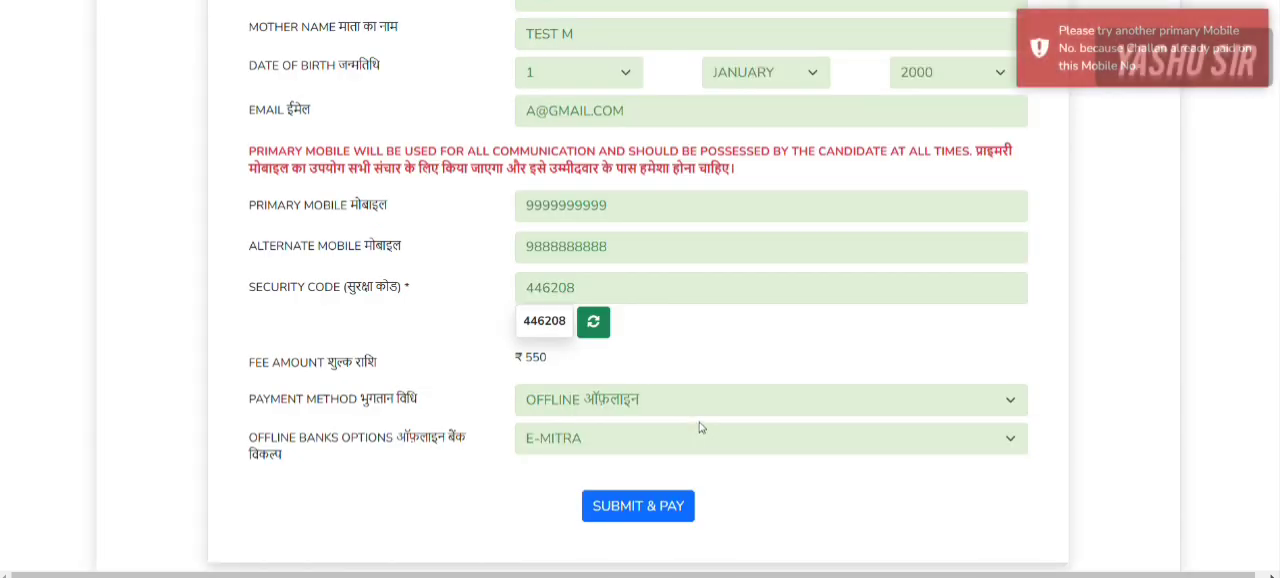
- Change the last digit of the candidate's primary mobile number and resubmit the form for payment
scroll(603, 372, up, 1)
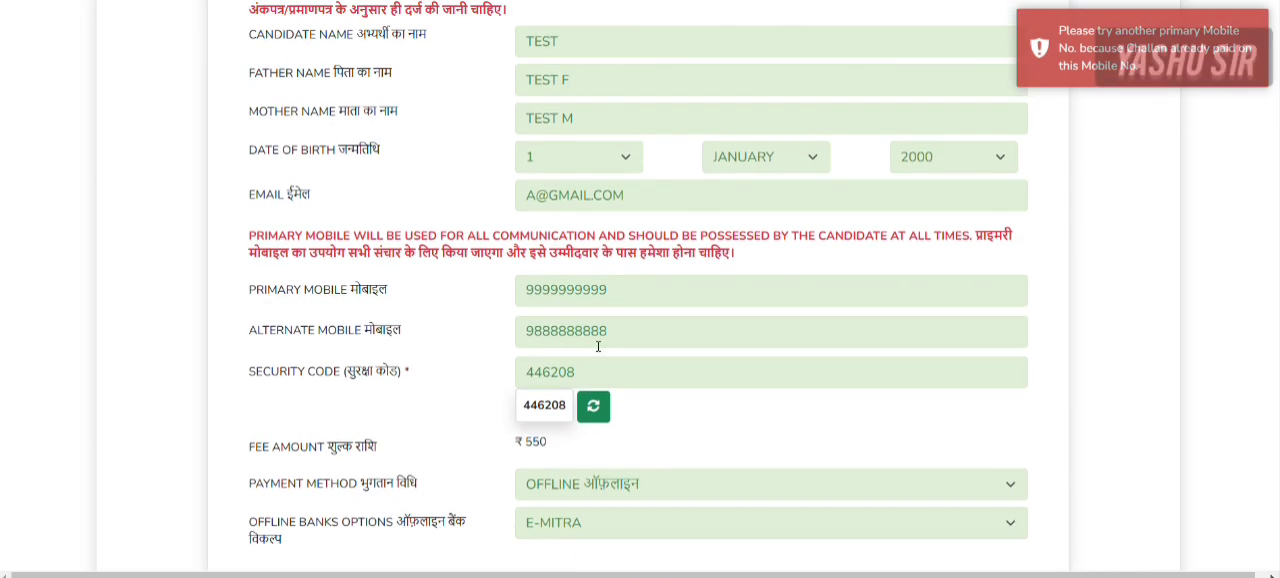
click(609, 290)
key(BackSpace)
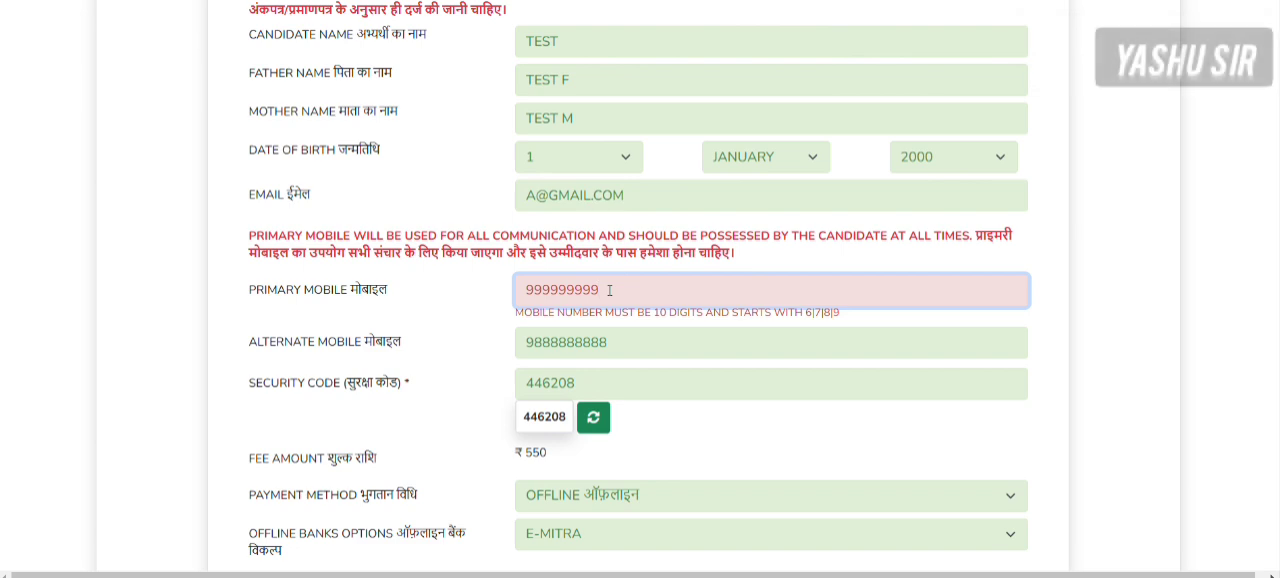
text(8)
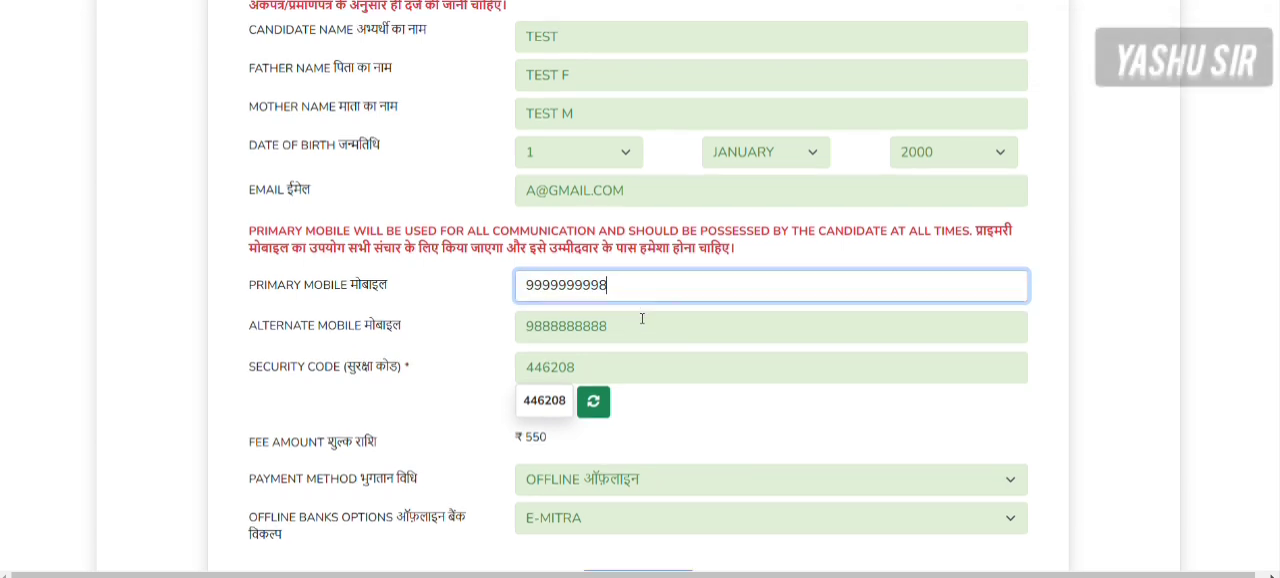
scroll(640, 320, down, 1)
click(628, 538)
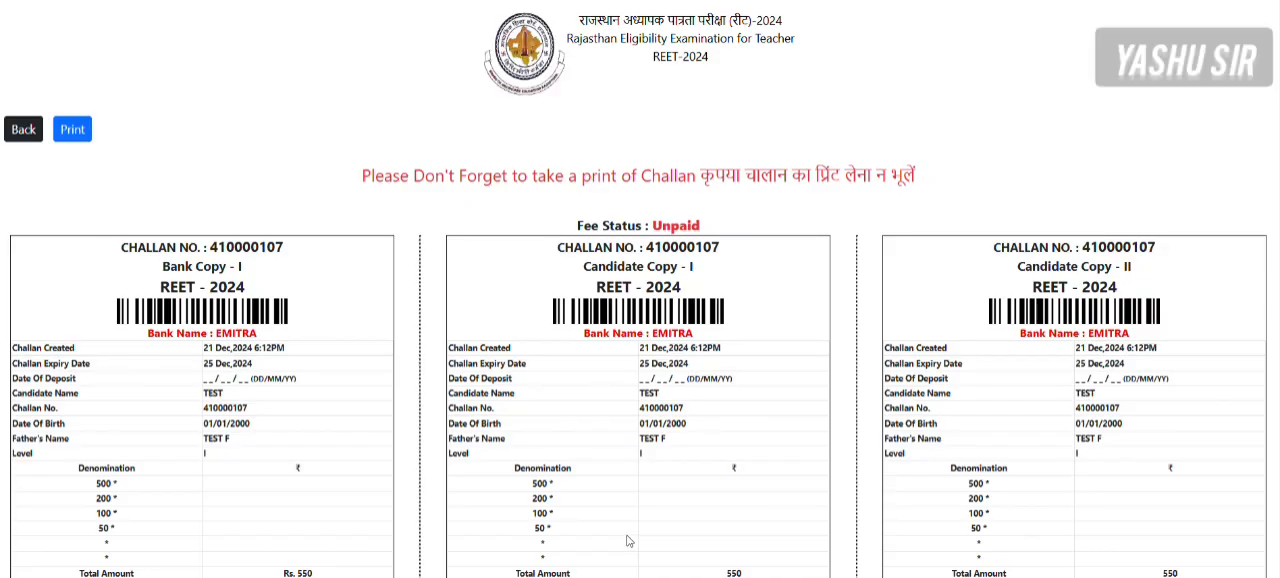
- Examine the generated challan copies and their print preview without saving a PDF
scroll(628, 541, down, 3)
scroll(556, 245, up, 3)
scroll(1130, 252, down, 3)
scroll(1130, 264, up, 3)
scroll(585, 224, down, 1)
scroll(555, 234, up, 1)
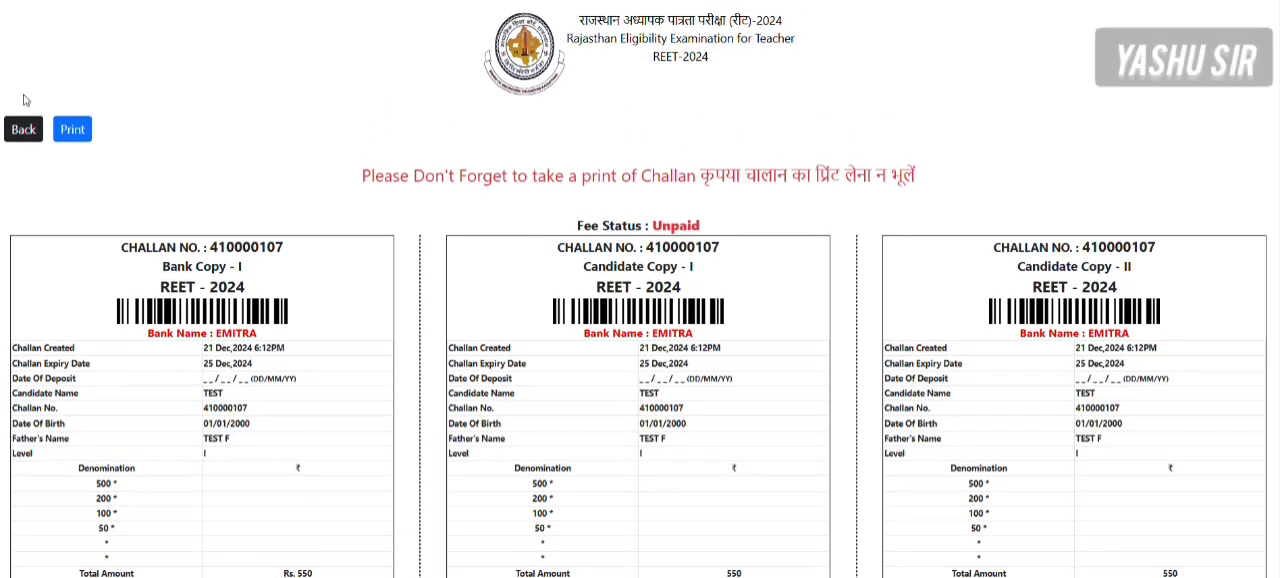
click(72, 129)
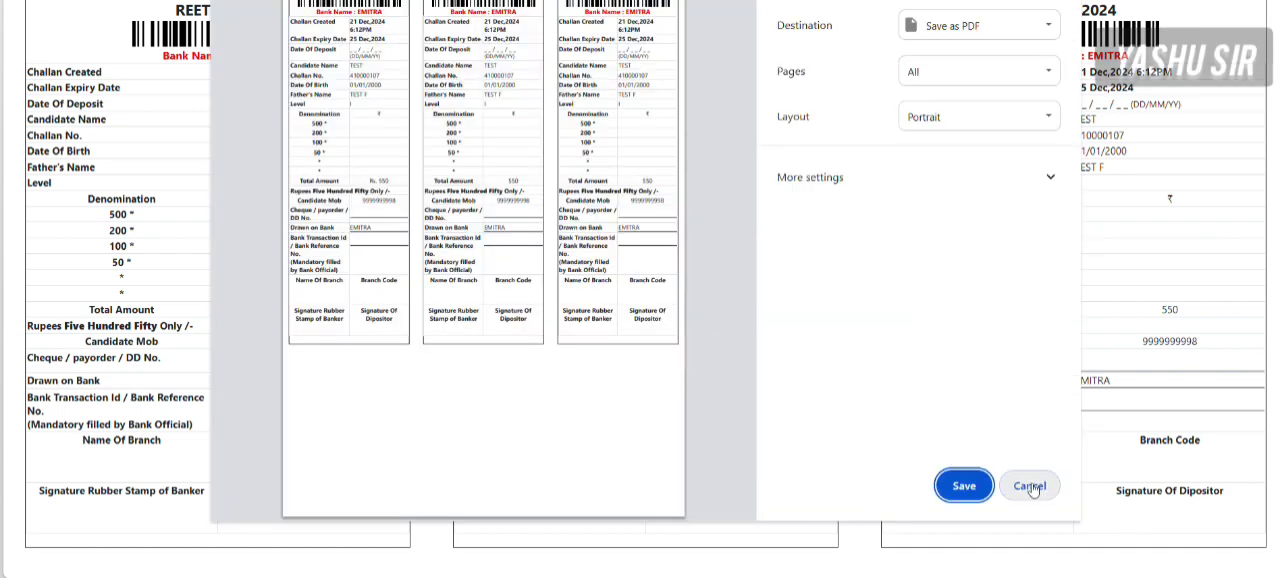
click(1030, 486)
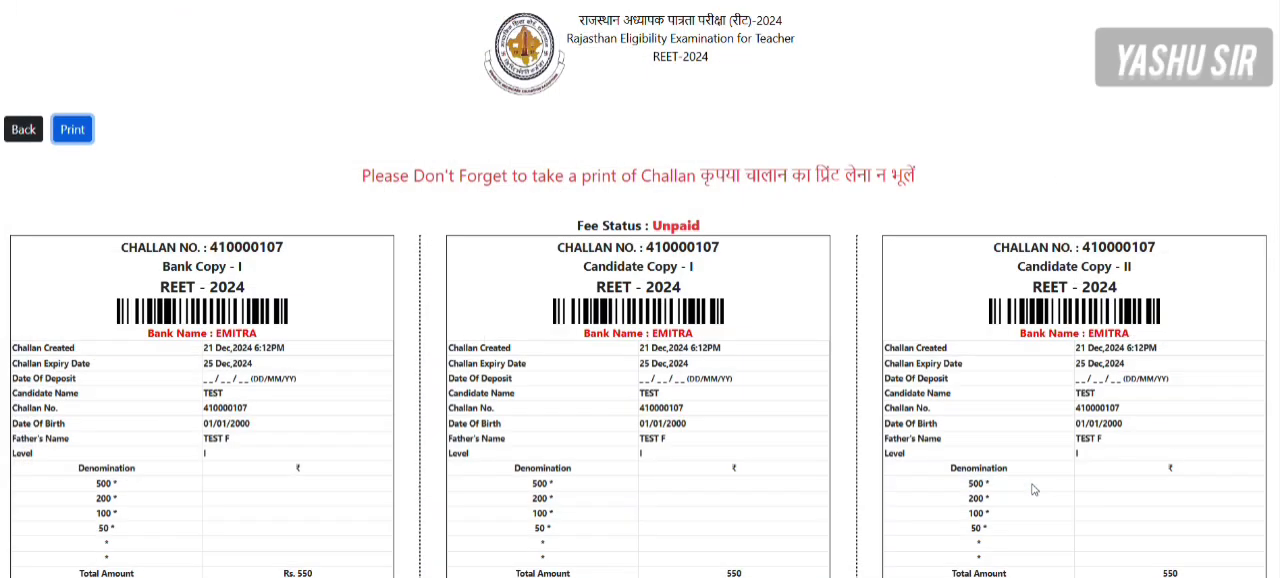
scroll(593, 266, down, 3)
scroll(593, 266, up, 3)
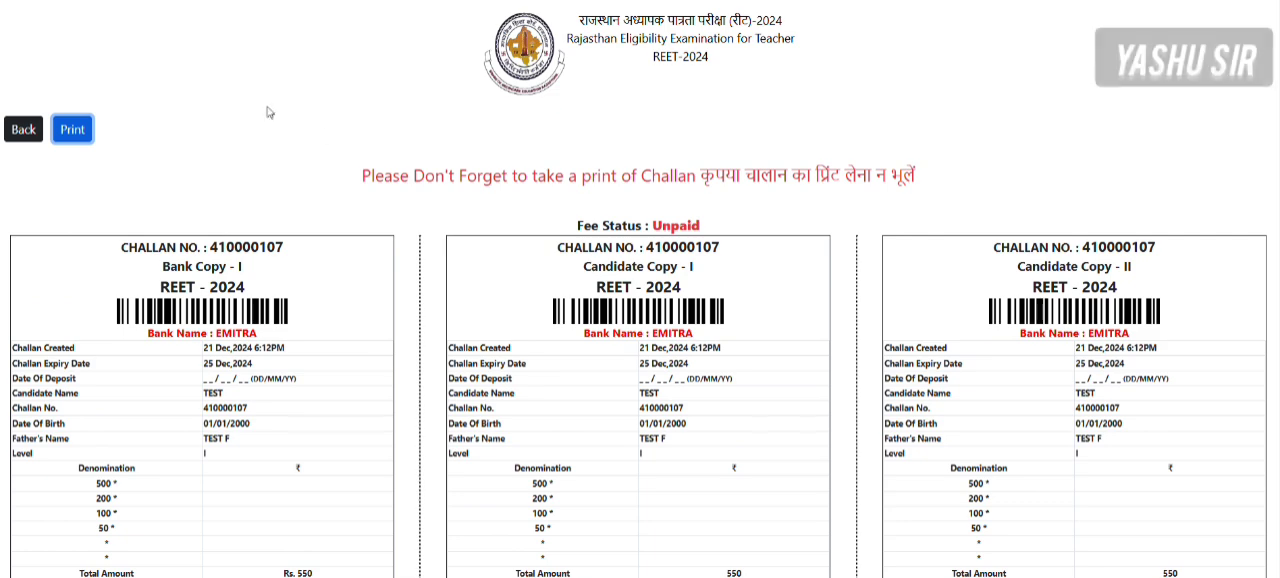
- Return to the home page and look at the transaction ID field of Emitra Verify / Update Payment Status
click(18, 141)
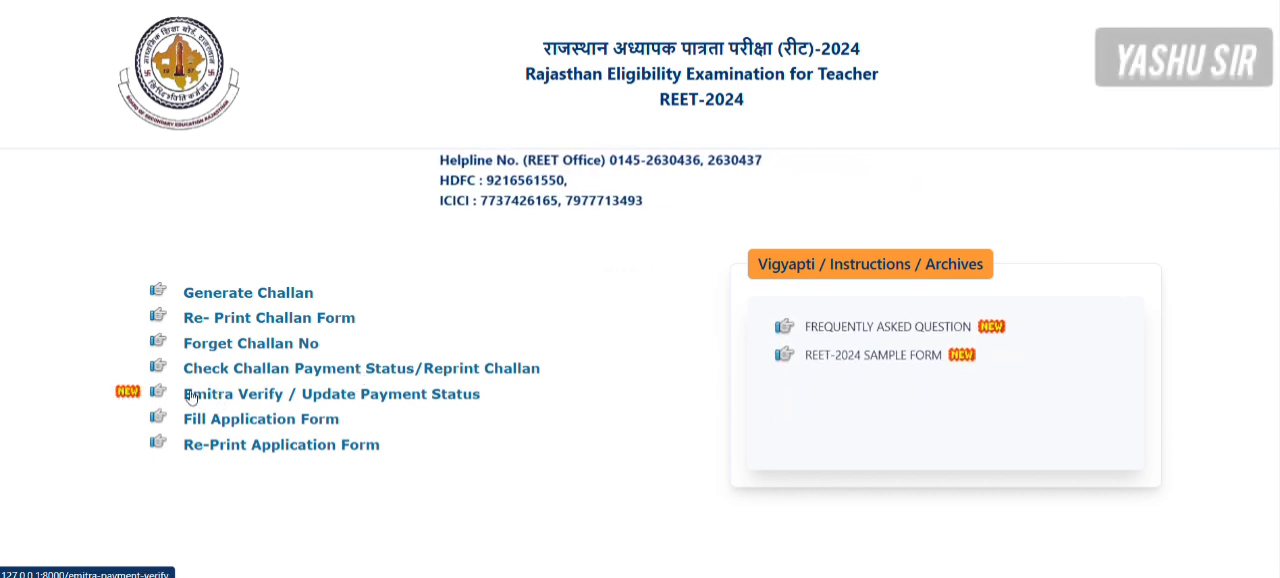
click(408, 397)
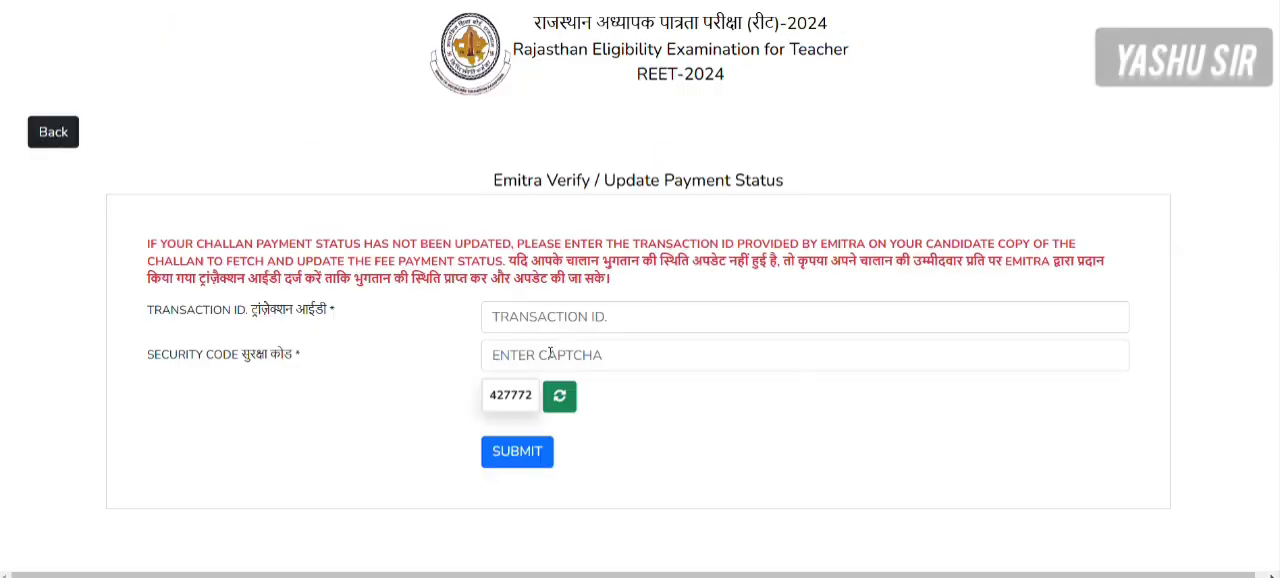
click(492, 318)
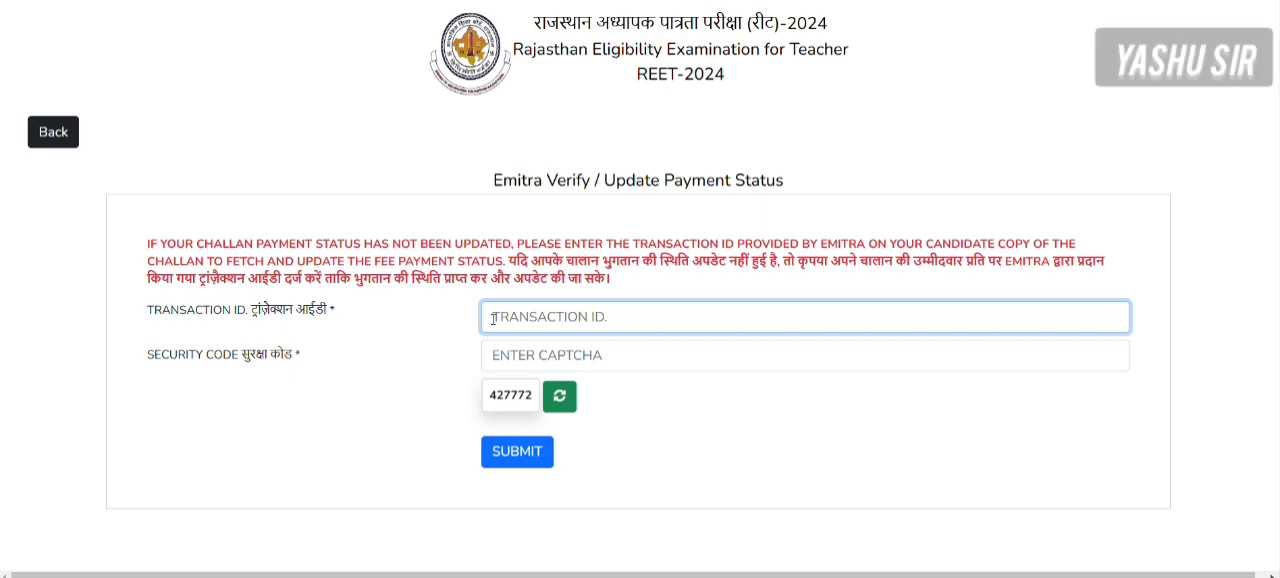
click(38, 135)
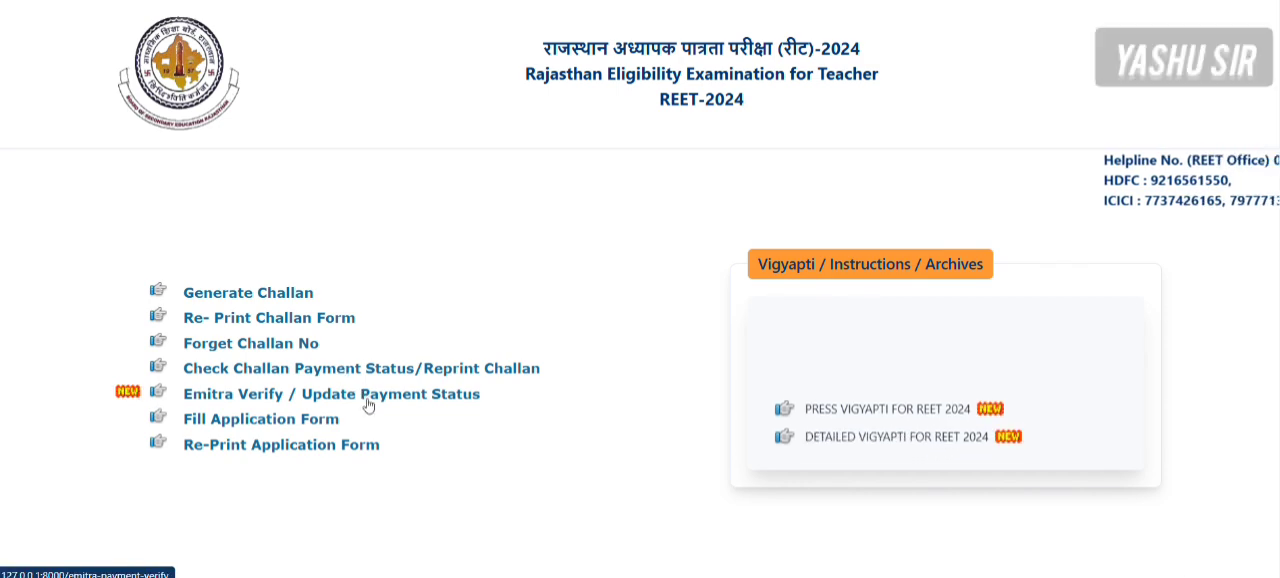
- Start filling the application form by choosing LEVEL-1 and entering the challan number from the generated challan
click(258, 419)
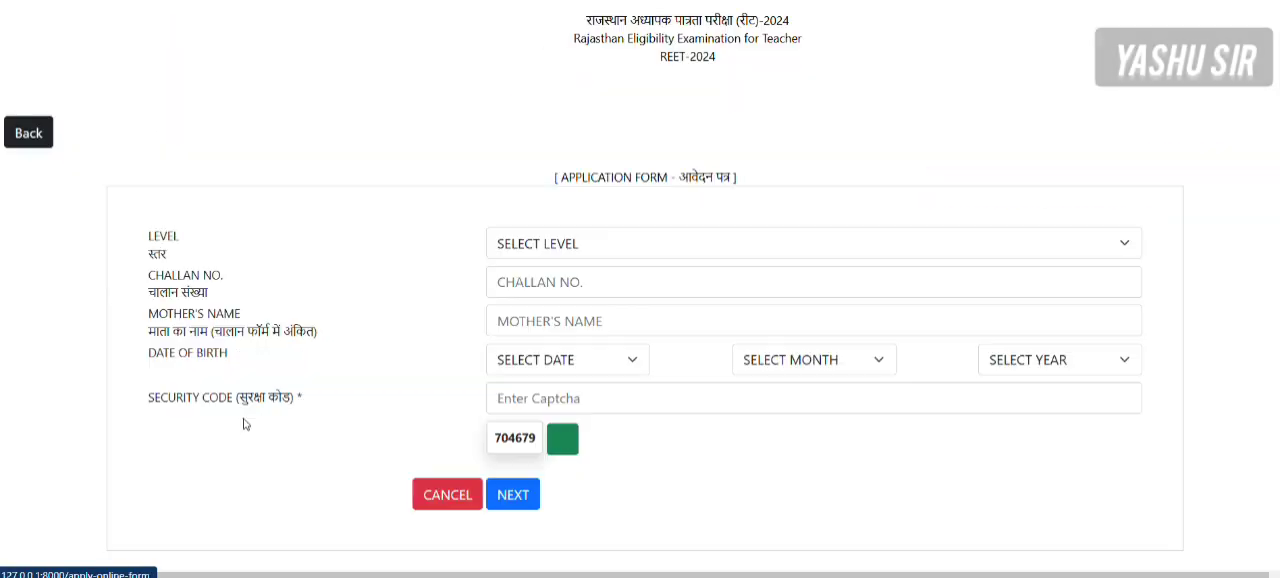
click(528, 258)
click(526, 308)
click(498, 281)
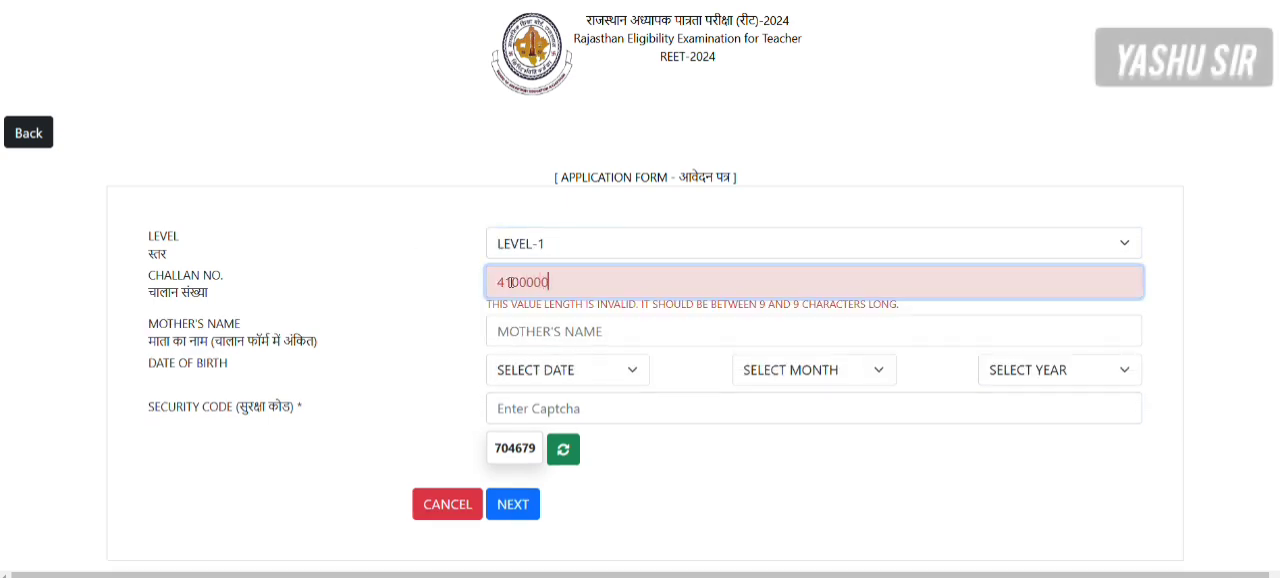
key(Left)
key(Left)
key(Left)
key(BackSpace)
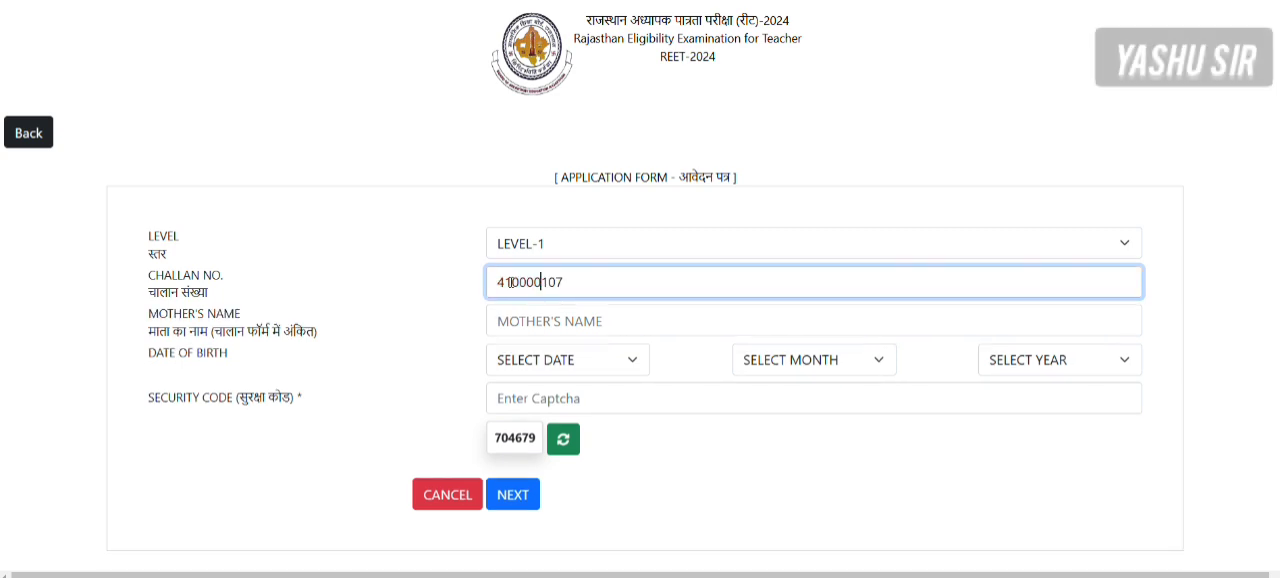
- Fill in the mother's name and select the candidate's date of birth as given on the challan
click(515, 323)
text(TES)
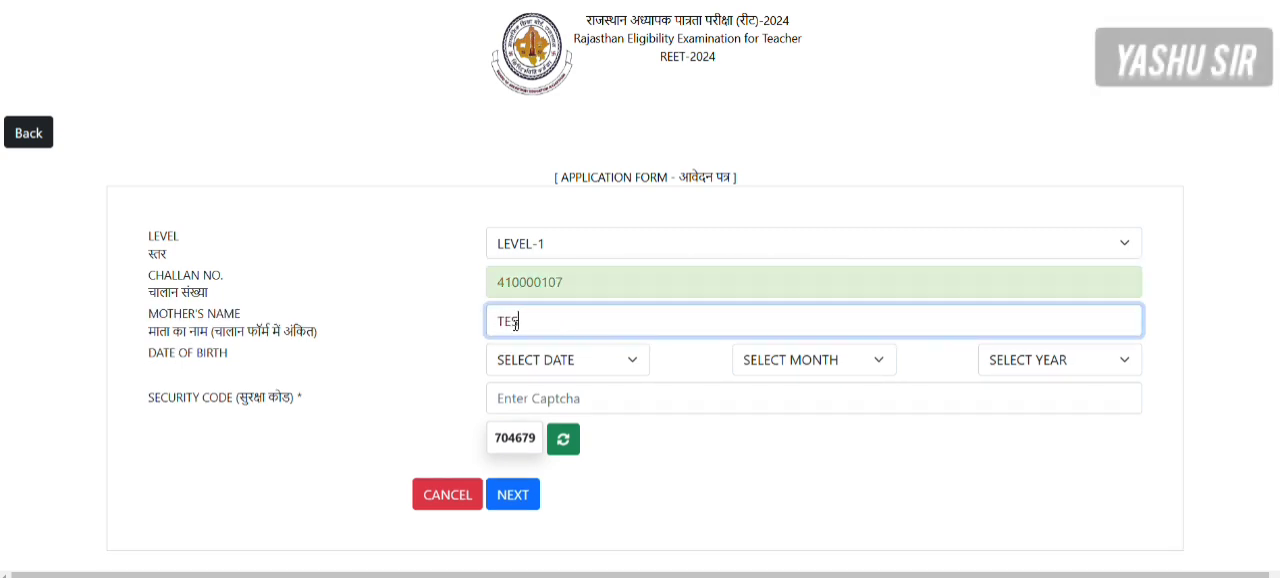
text(T M)
key(Tab)
click(533, 366)
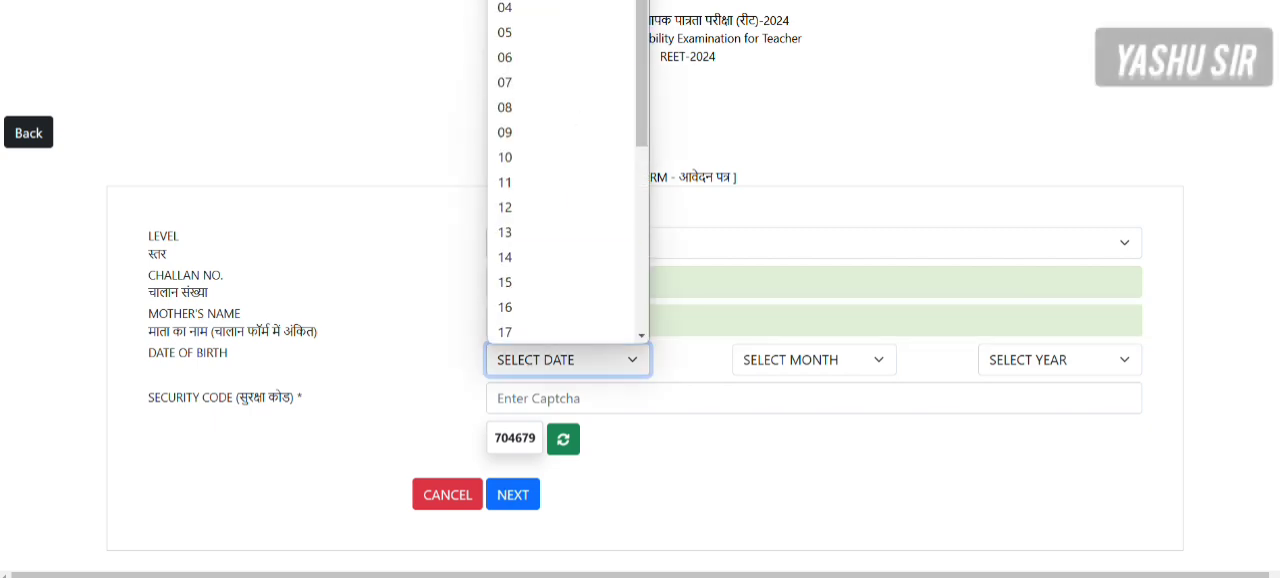
click(554, 1)
click(806, 360)
click(800, 56)
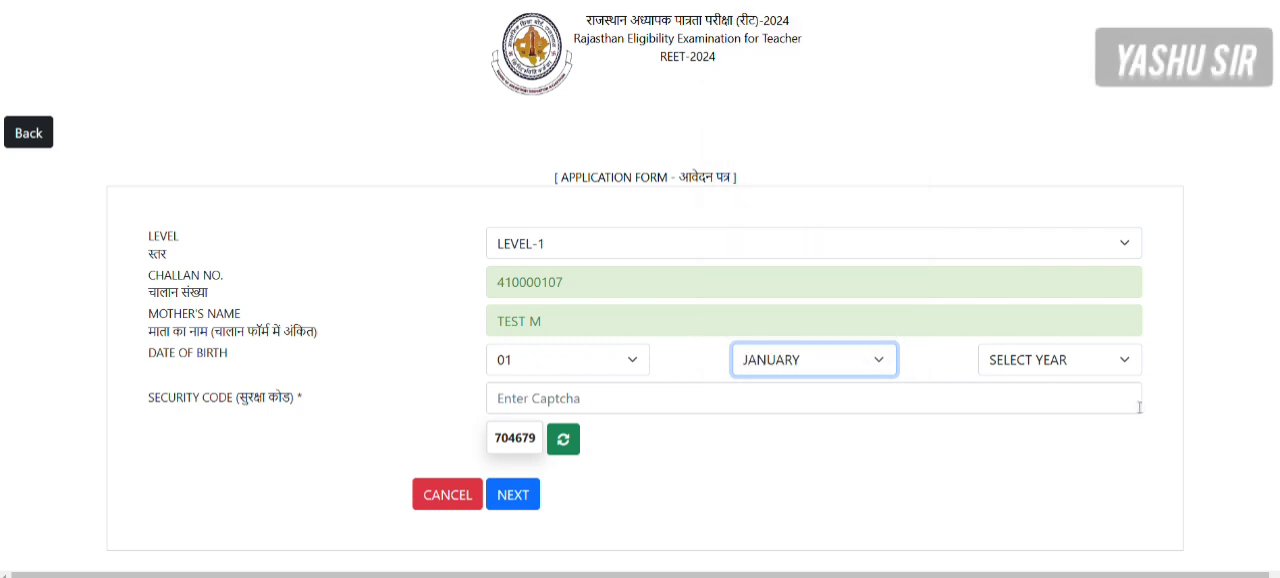
click(1080, 360)
scroll(1054, 276, down, 15)
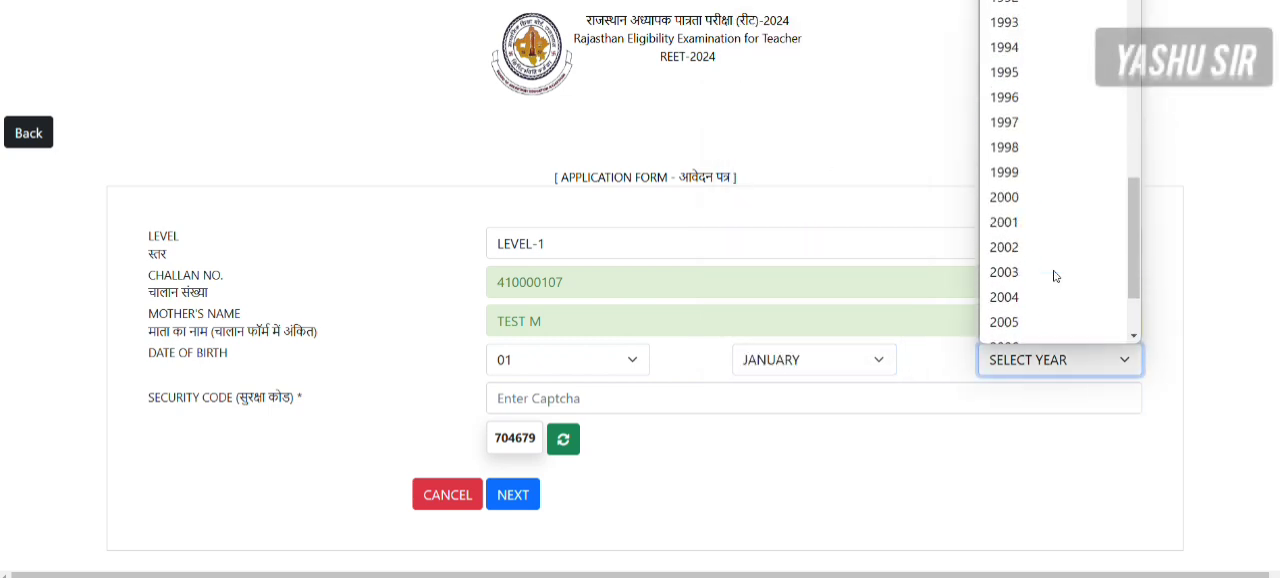
click(1022, 82)
- Enter the displayed captcha in the security code field and continue to the Personal Information page
click(525, 390)
text(70467)
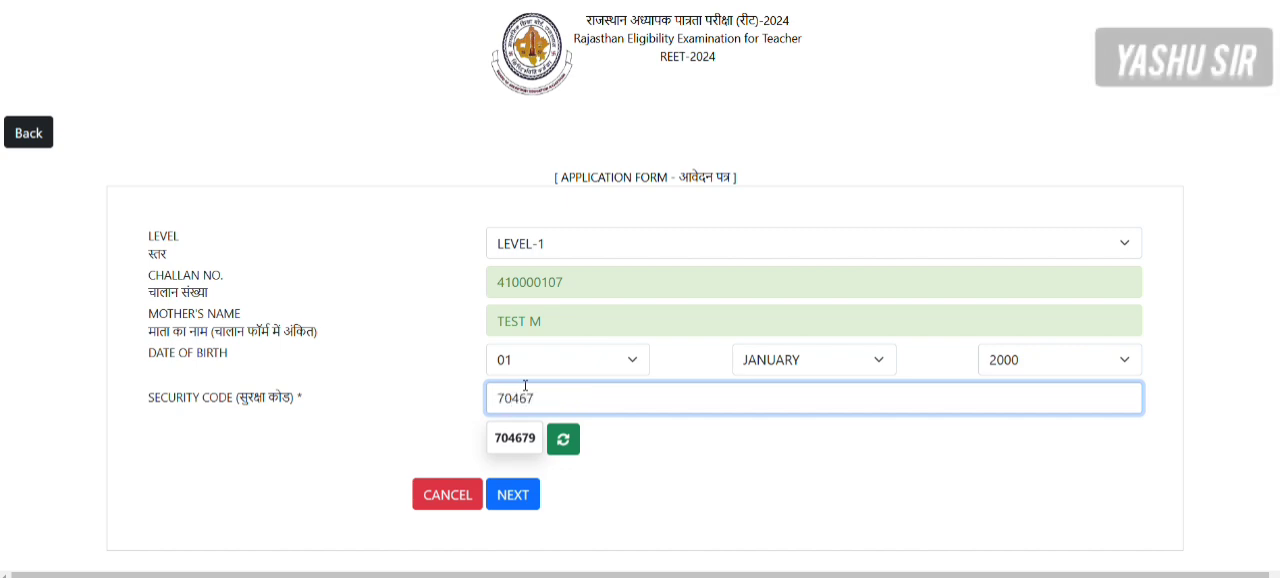
text(9)
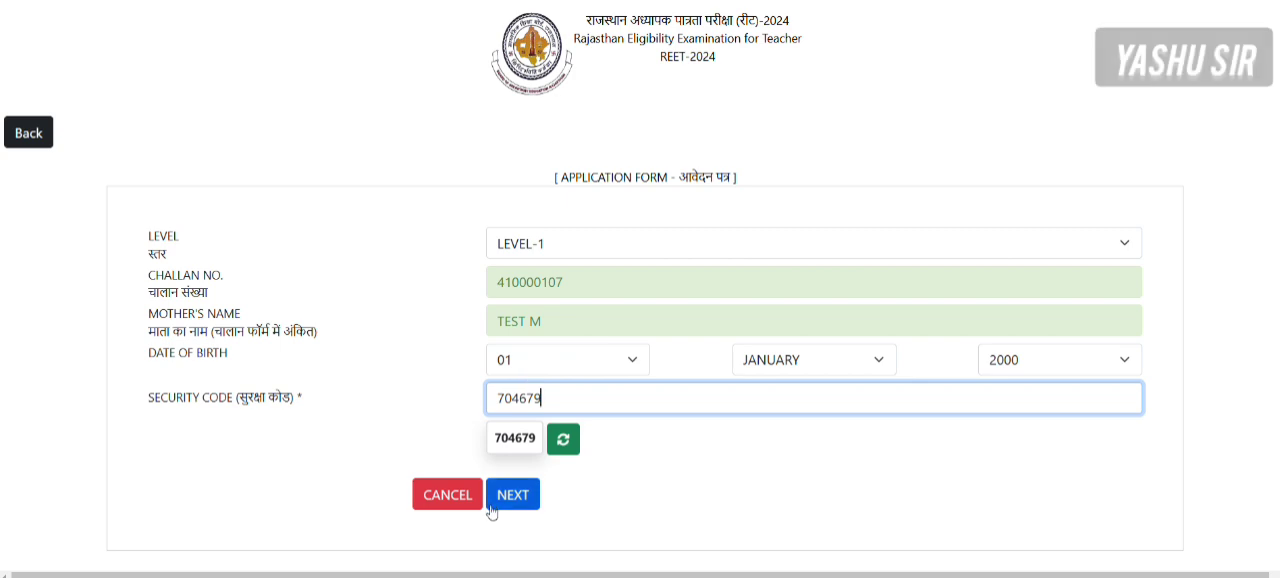
click(510, 504)
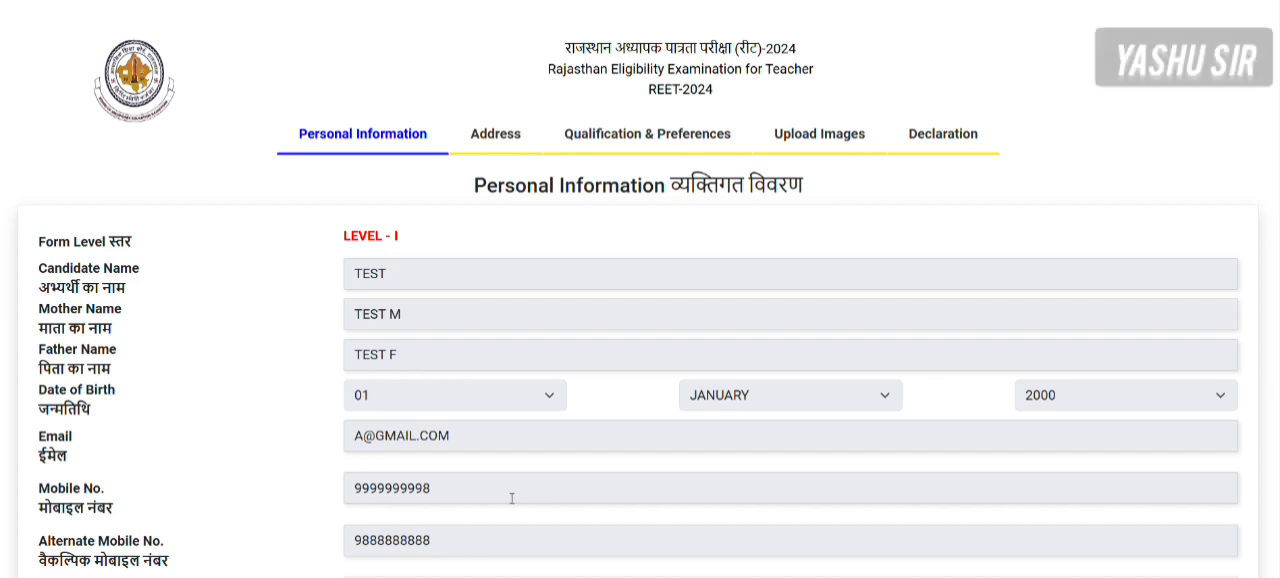
- Examine the prefilled candidate details and the remaining blank fields on the Personal Information page
scroll(668, 316, down, 1)
scroll(668, 314, up, 1)
drag(347, 281, 389, 281)
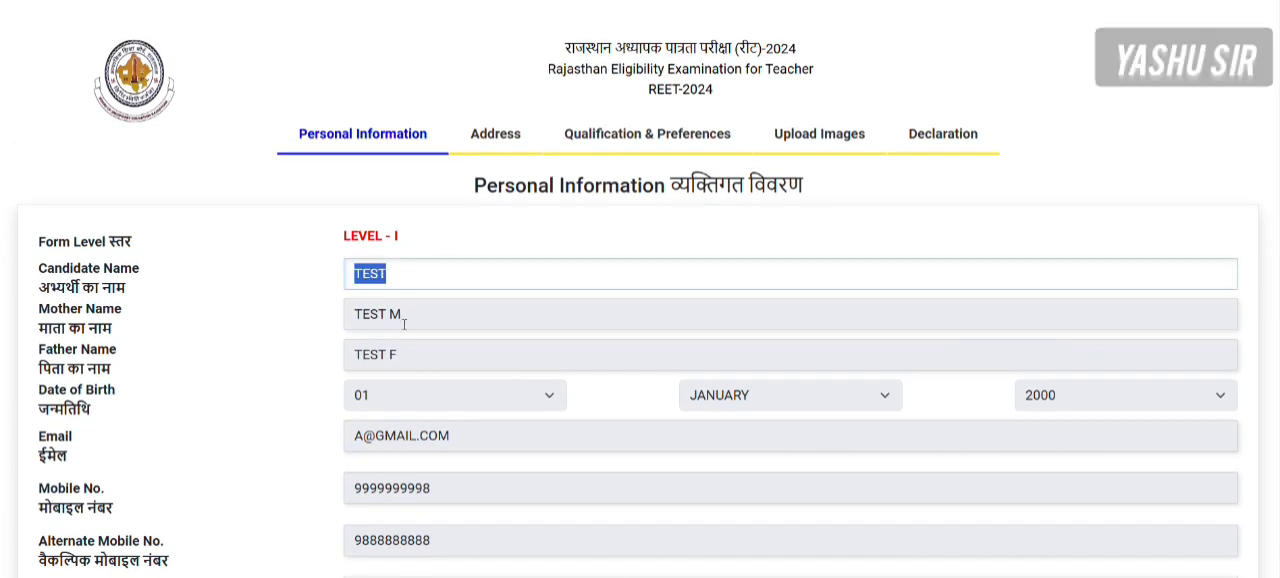
click(395, 315)
drag(416, 318, 350, 314)
scroll(484, 378, down, 3)
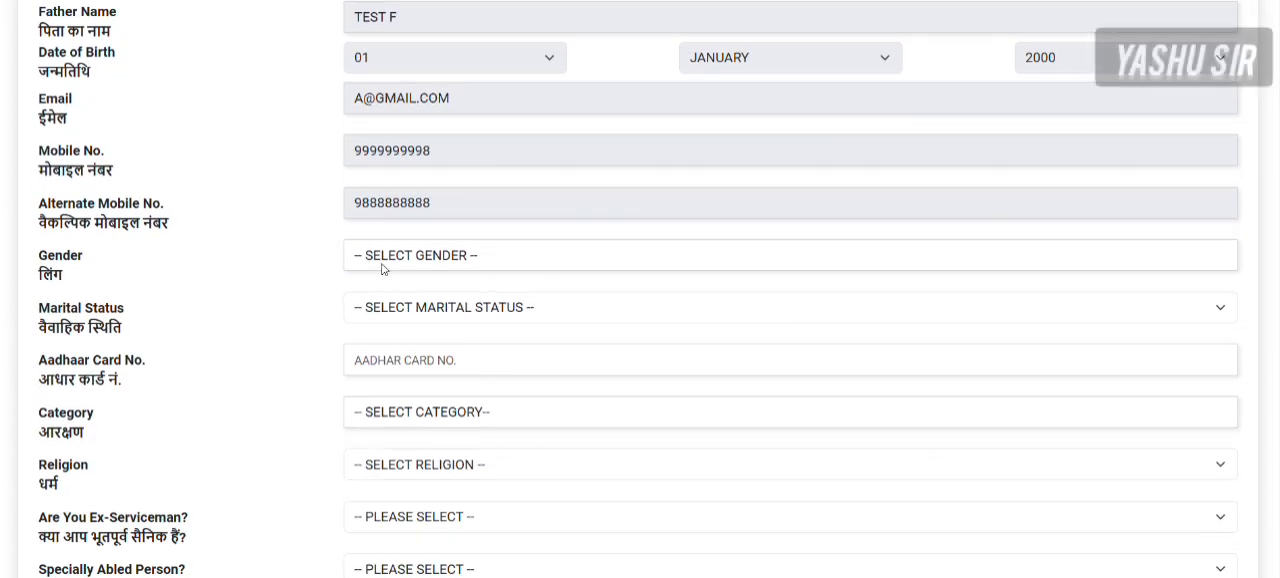
scroll(421, 437, down, 4)
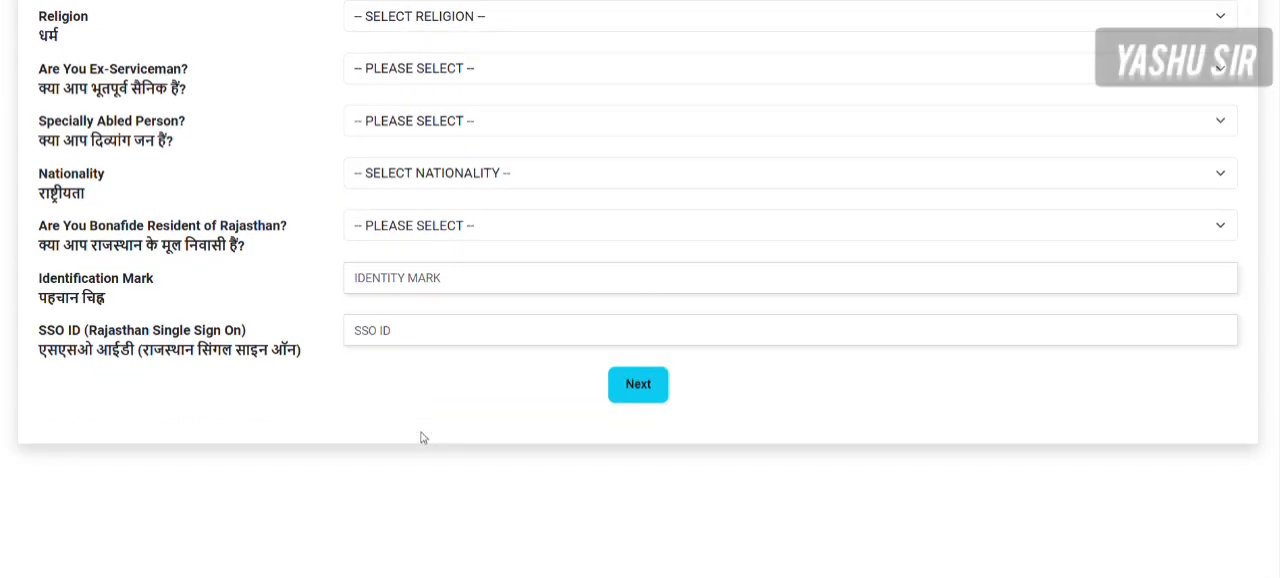
- Set the gender to MALE and check which marital status options it offers
scroll(421, 437, up, 3)
click(410, 143)
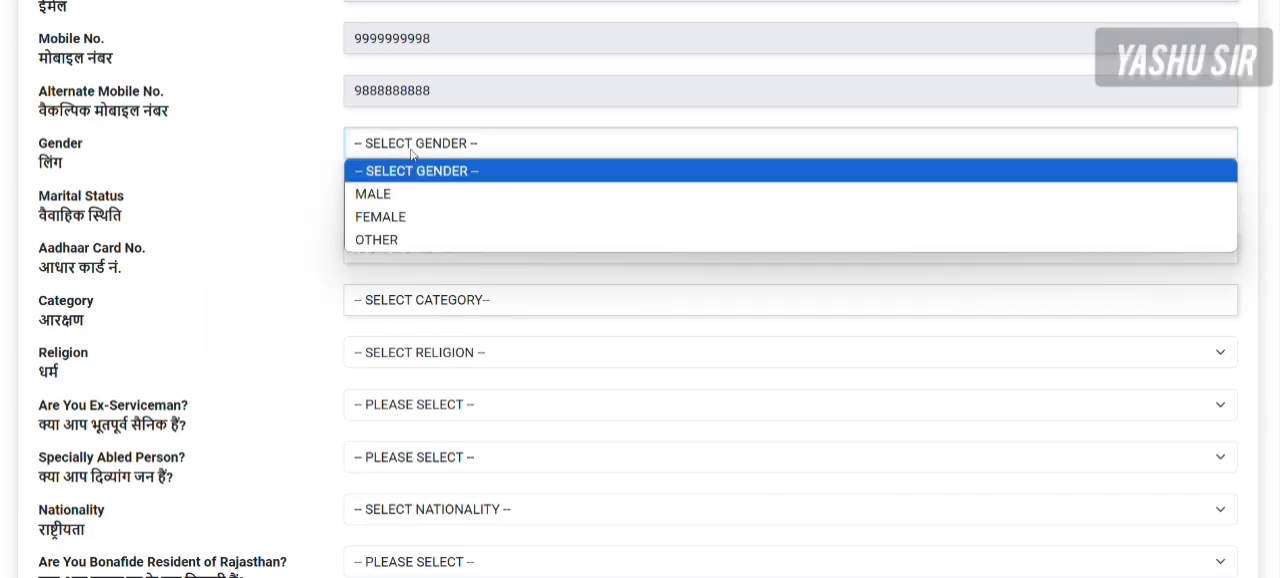
click(401, 196)
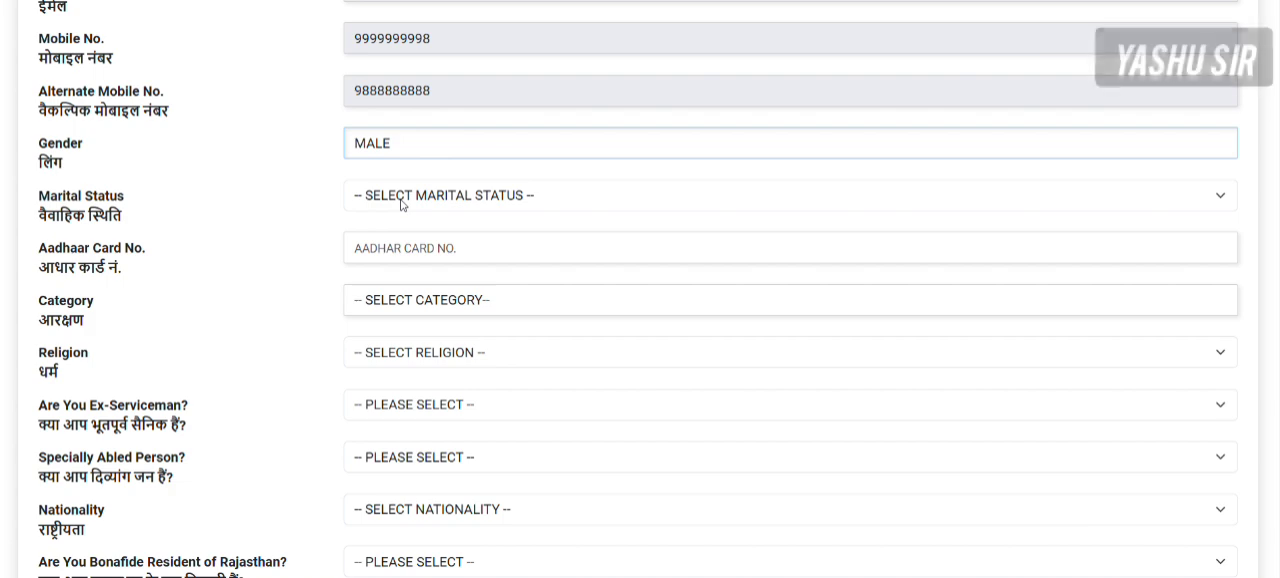
click(402, 197)
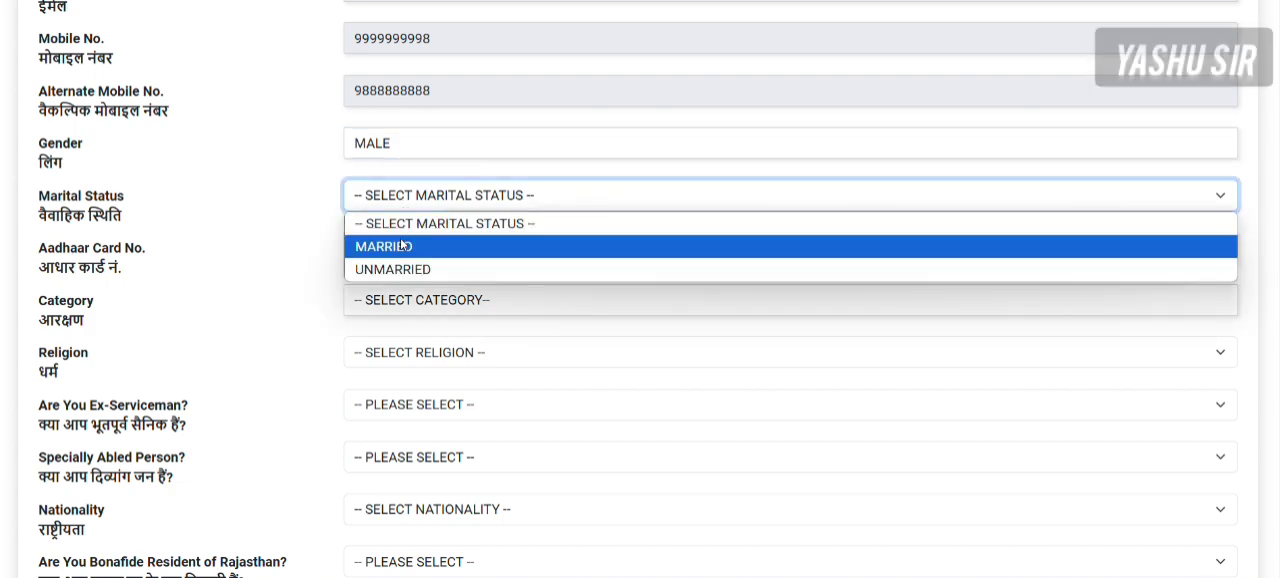
click(294, 214)
- Set the gender to FEMALE and the marital status to MARRIED
click(388, 160)
click(386, 211)
click(390, 197)
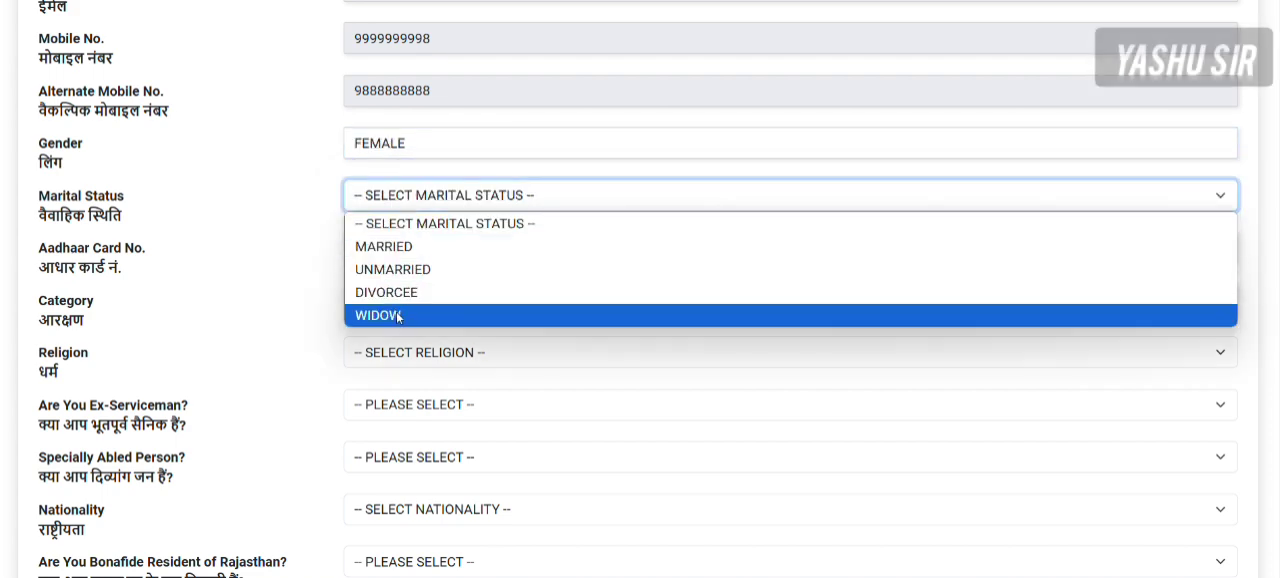
click(393, 250)
click(392, 248)
- Change the marital status to UNMARRIED and place the cursor in the Aadhaar card number field
click(393, 205)
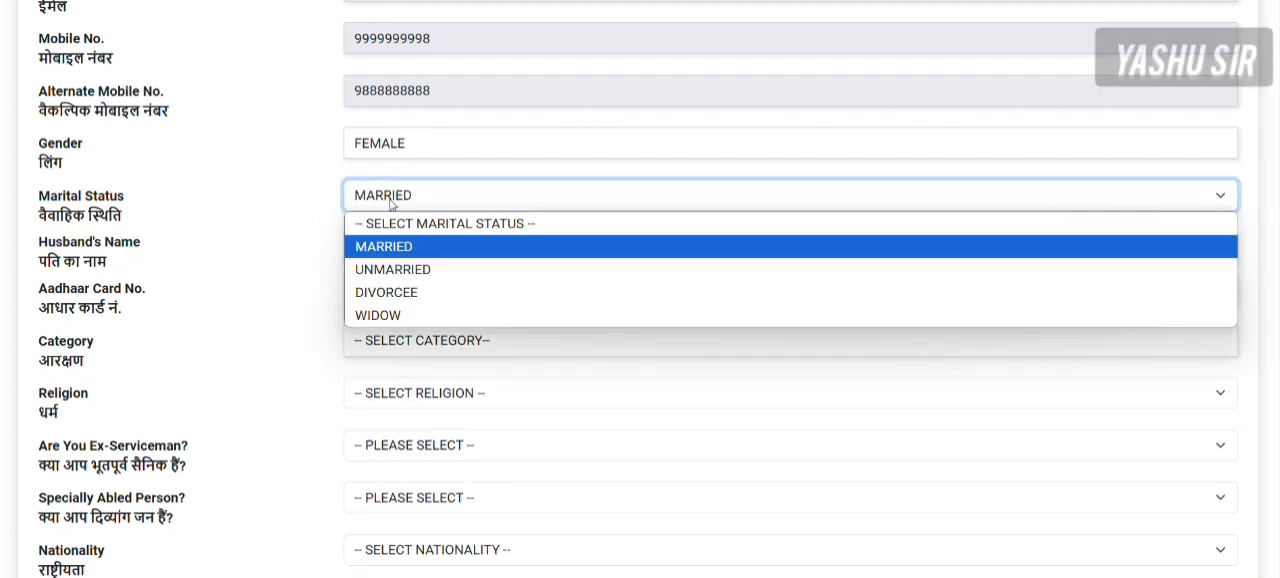
click(395, 270)
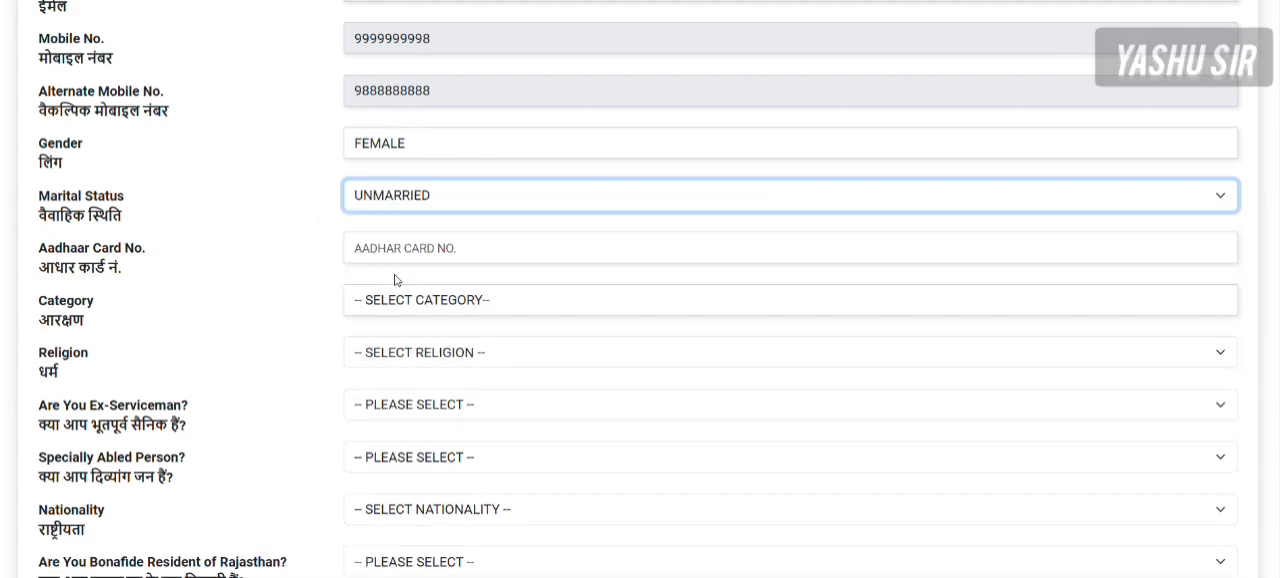
click(391, 248)
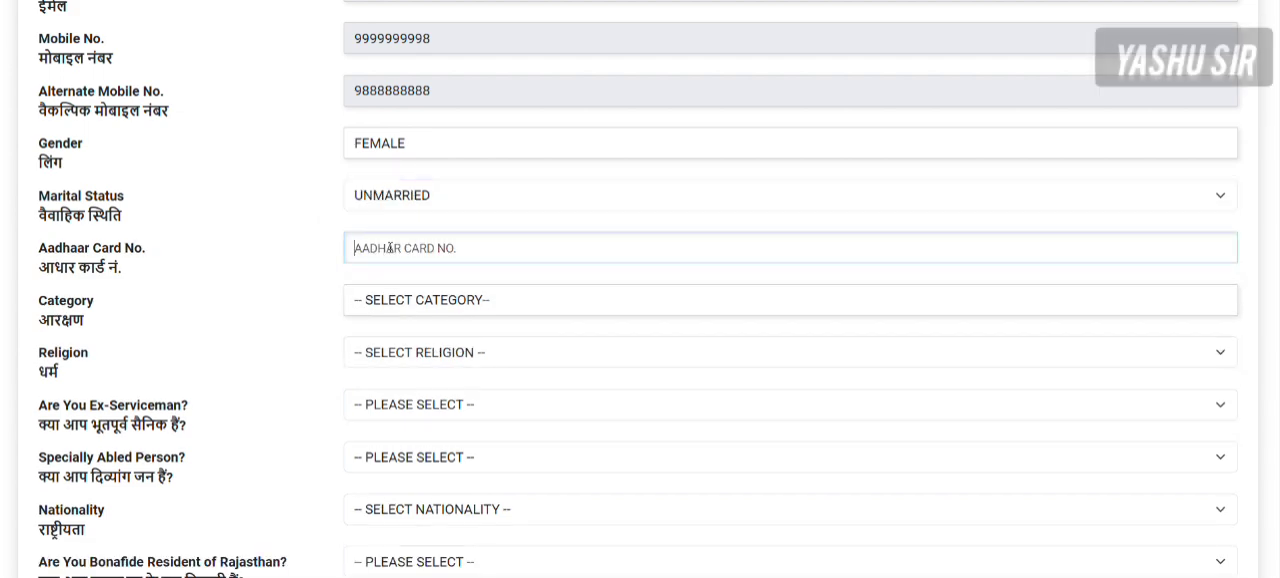
- Set the category to SCHEDULED-TRIBE-ST and the religion to HINDU
click(415, 306)
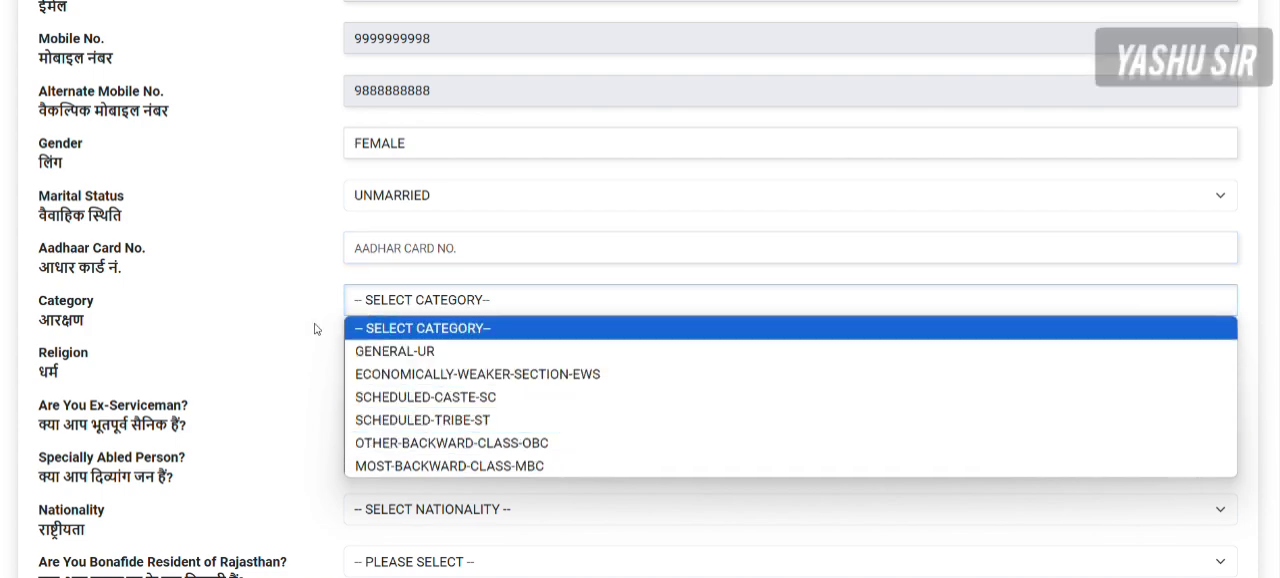
click(432, 422)
scroll(361, 283, down, 2)
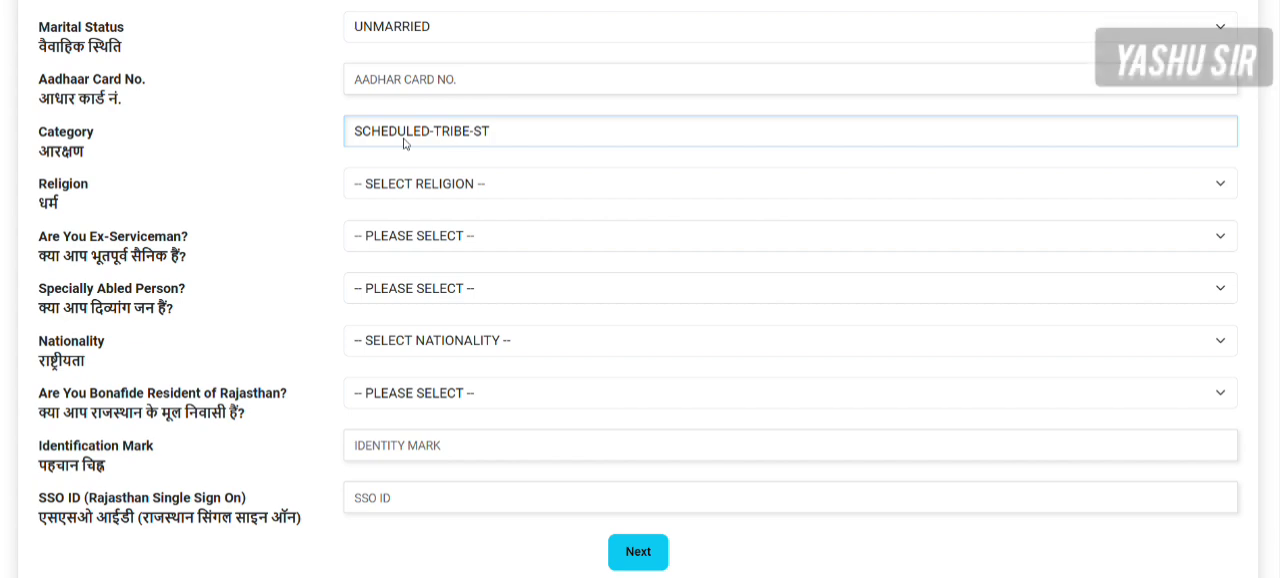
click(429, 188)
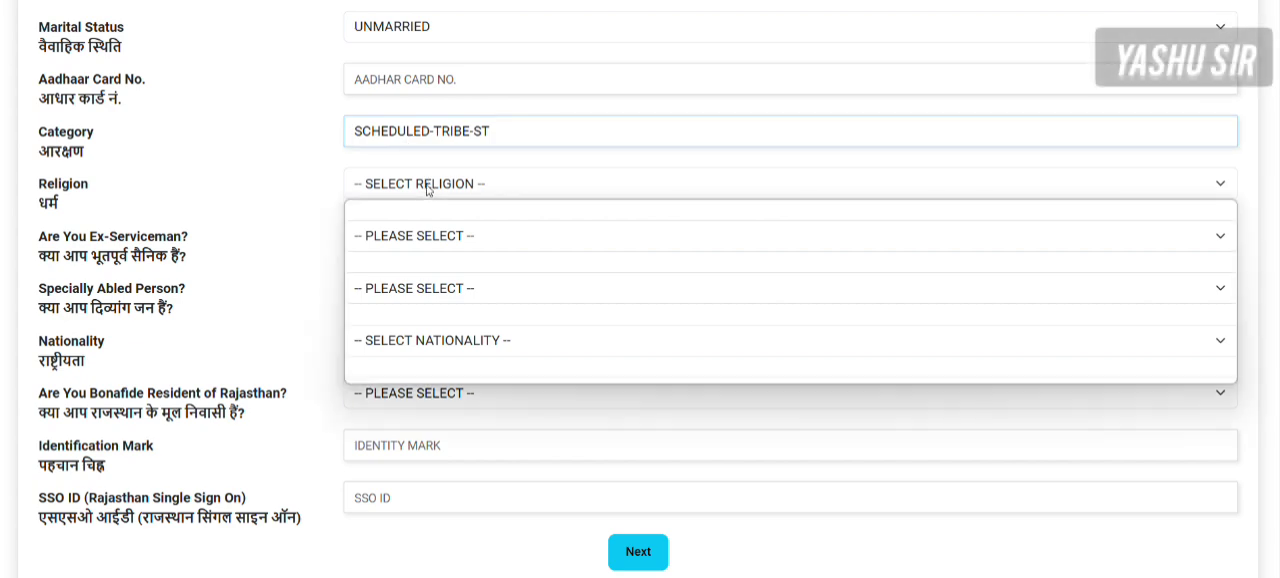
click(401, 233)
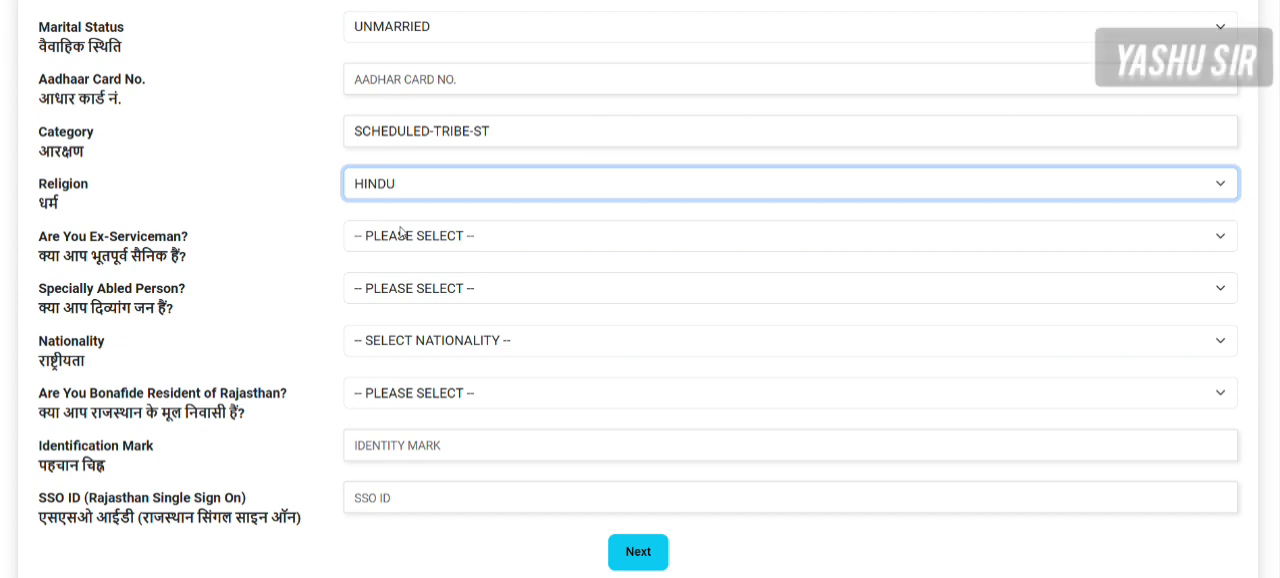
click(394, 195)
click(256, 267)
click(255, 267)
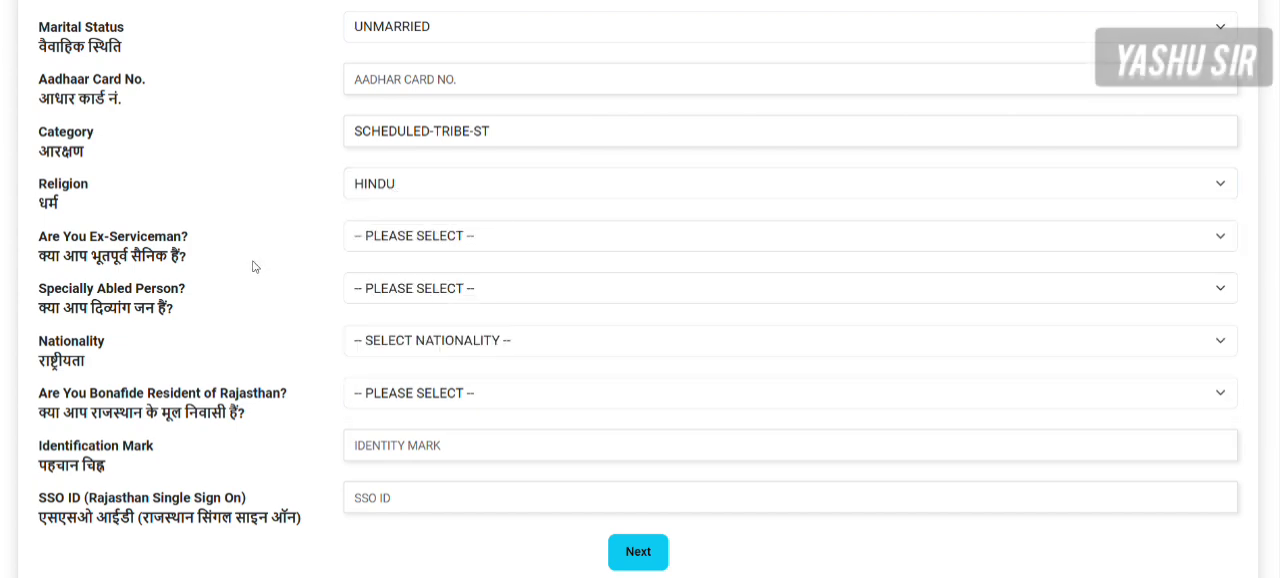
- Answer NO to the ex-serviceman question and YES to the specially abled question, and check the specially abled types offered
click(437, 240)
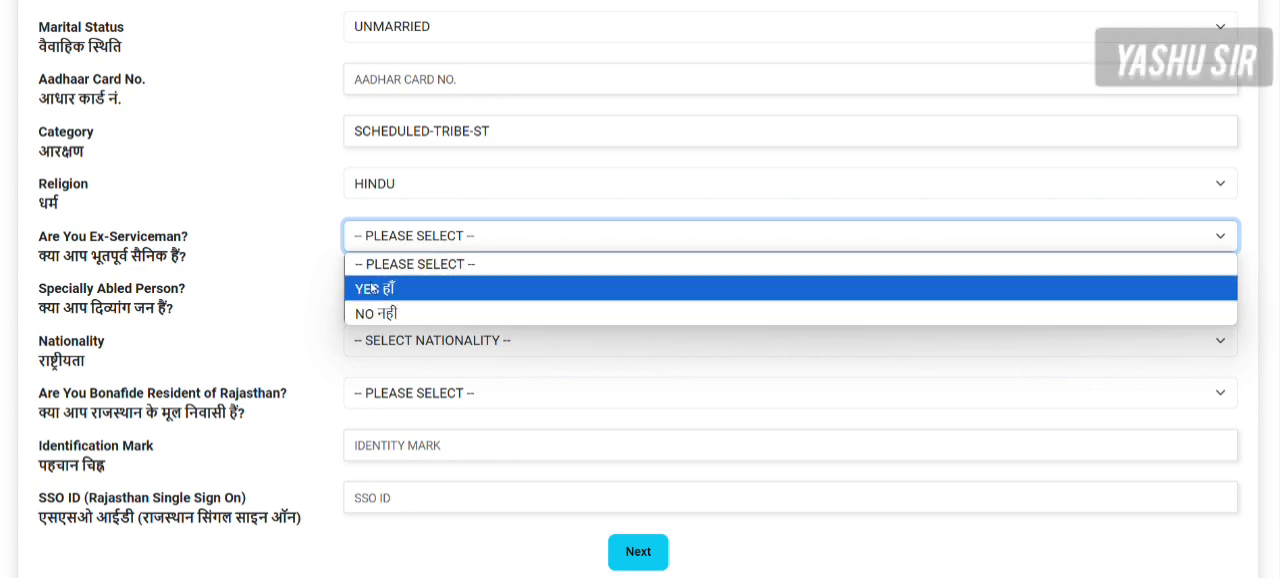
click(373, 313)
click(371, 288)
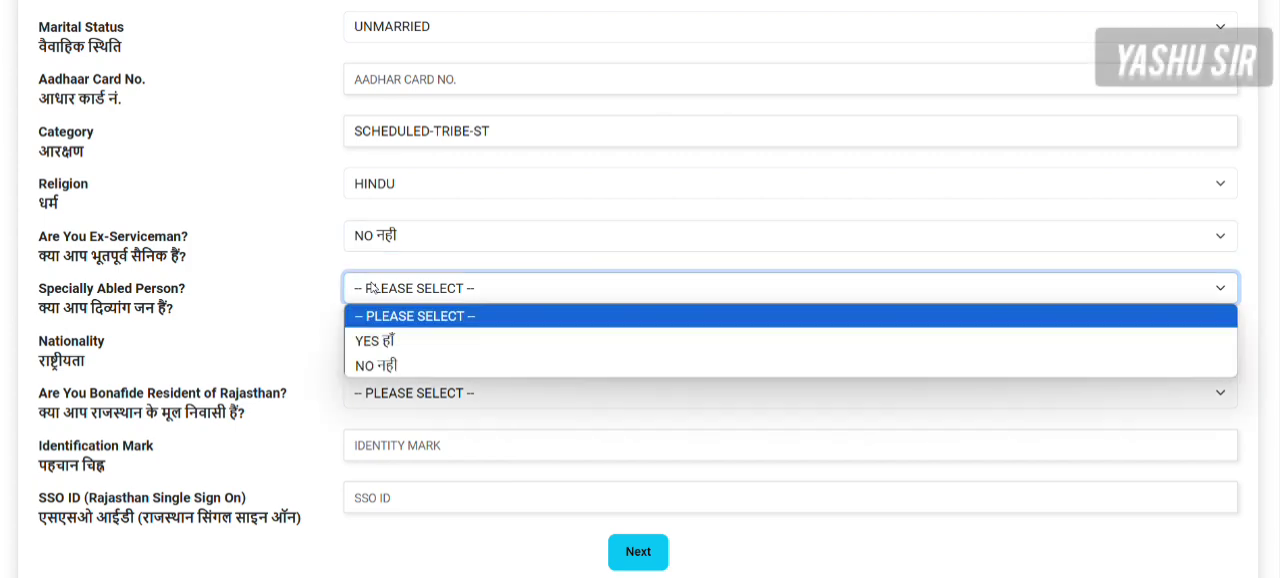
click(394, 341)
click(395, 341)
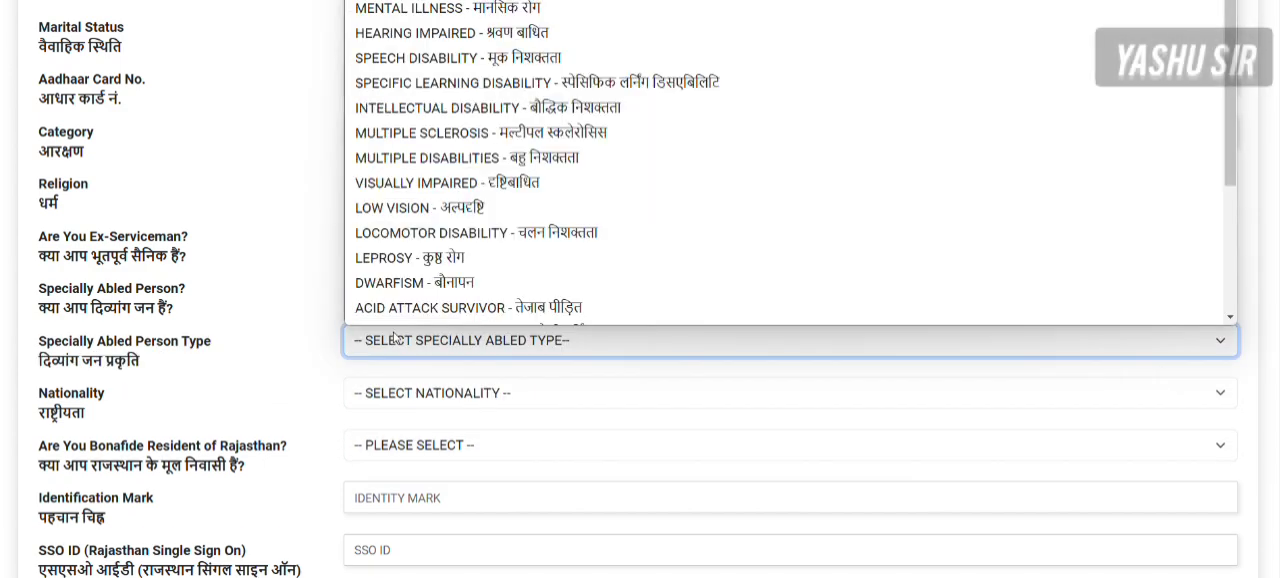
- Change the specially abled person answer to NO
click(249, 240)
click(380, 295)
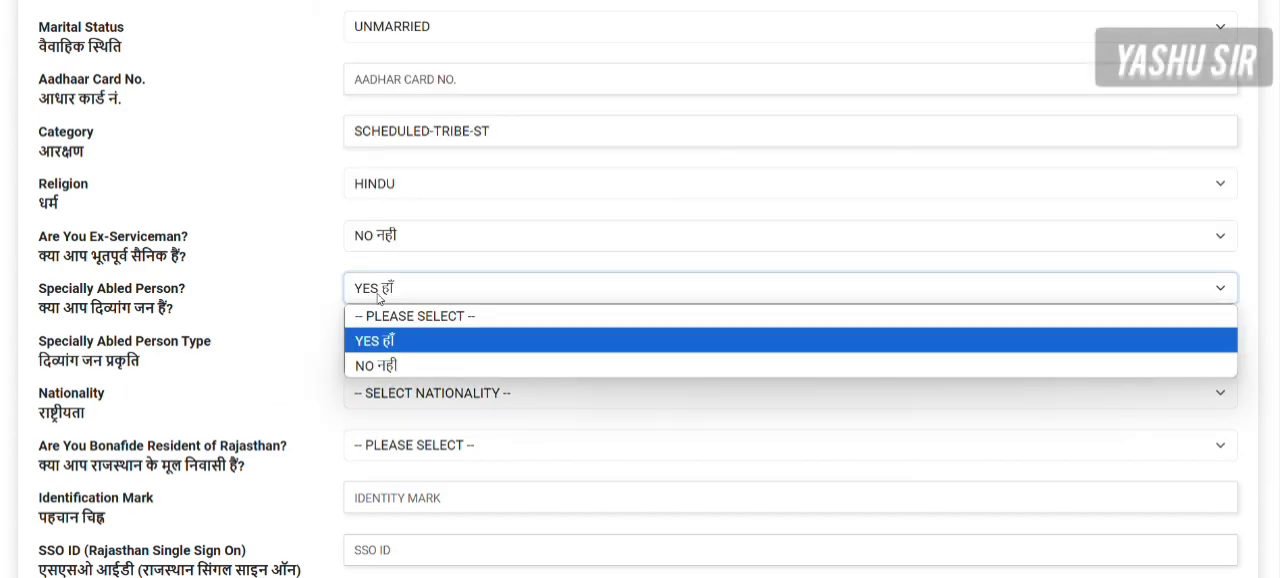
click(396, 364)
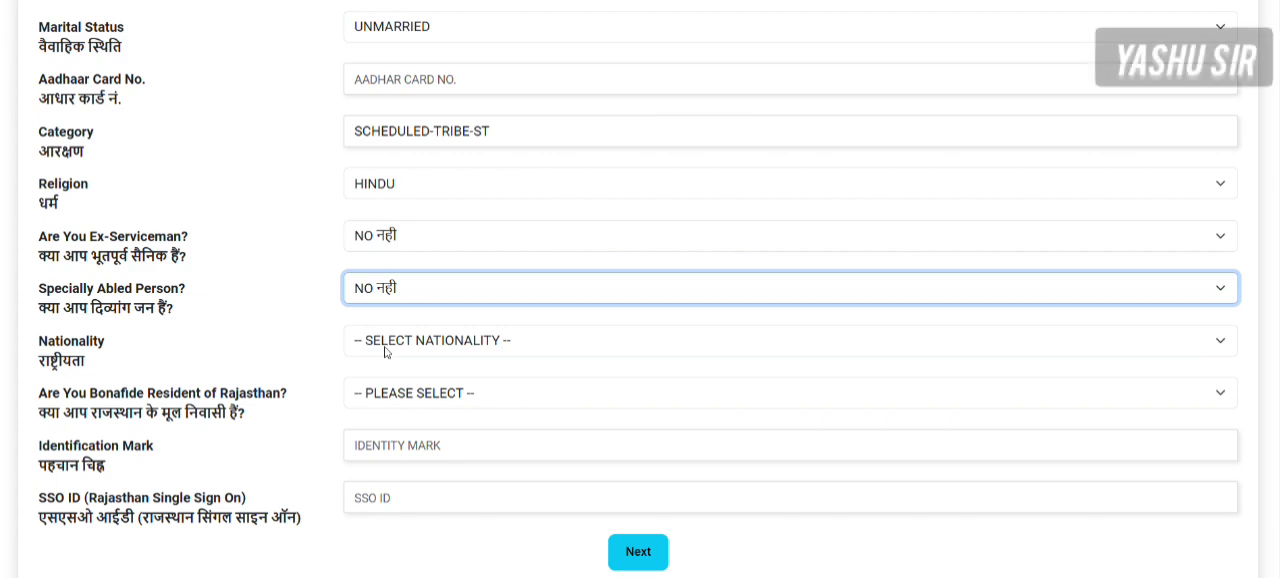
- Set the nationality to INDIAN and answer YES to being a bonafide resident of Rajasthan
click(386, 345)
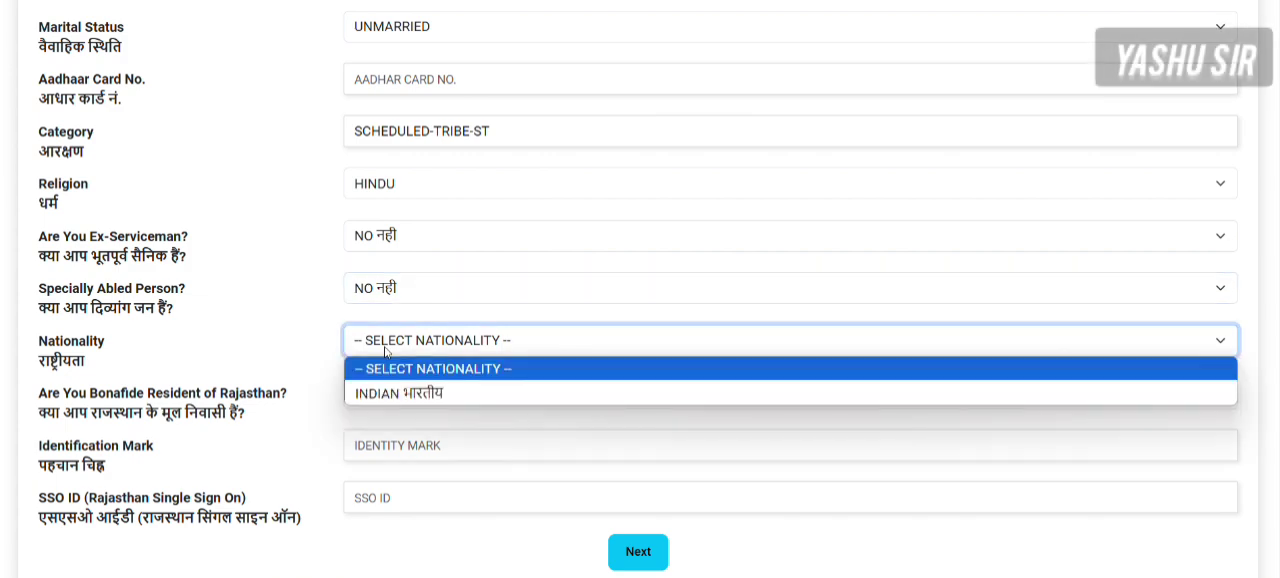
click(387, 394)
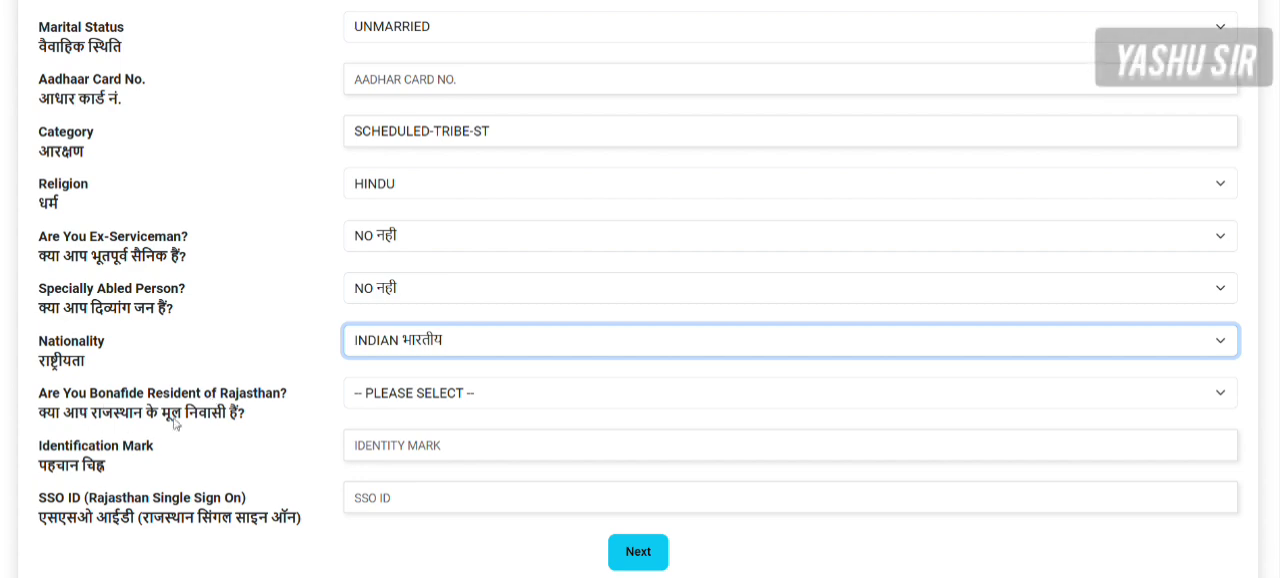
click(399, 400)
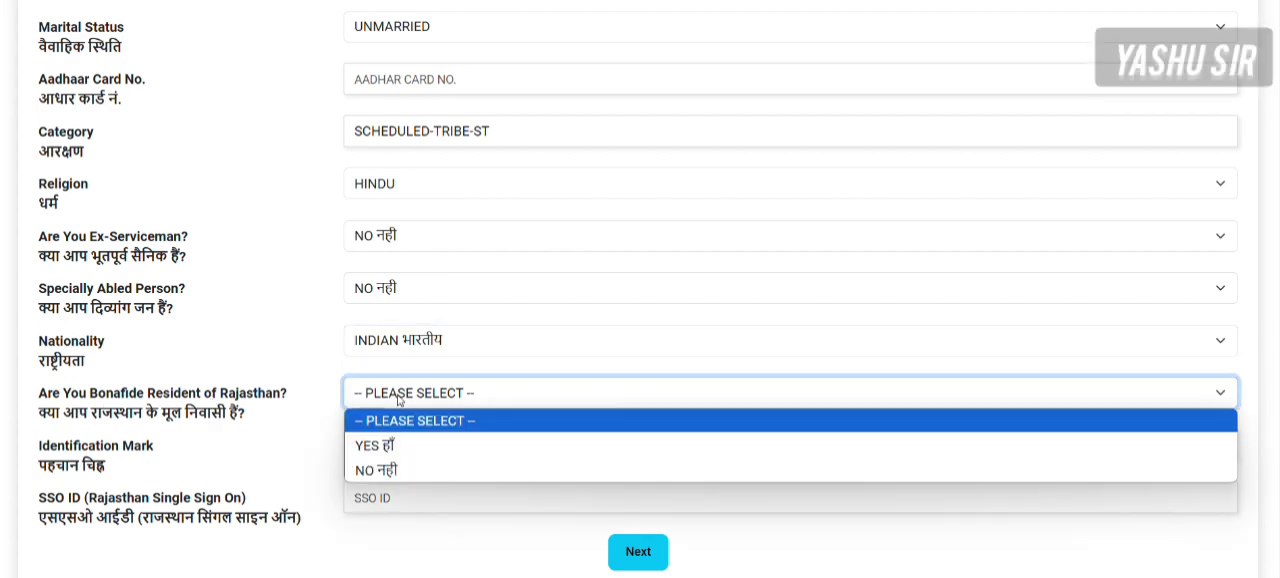
click(401, 449)
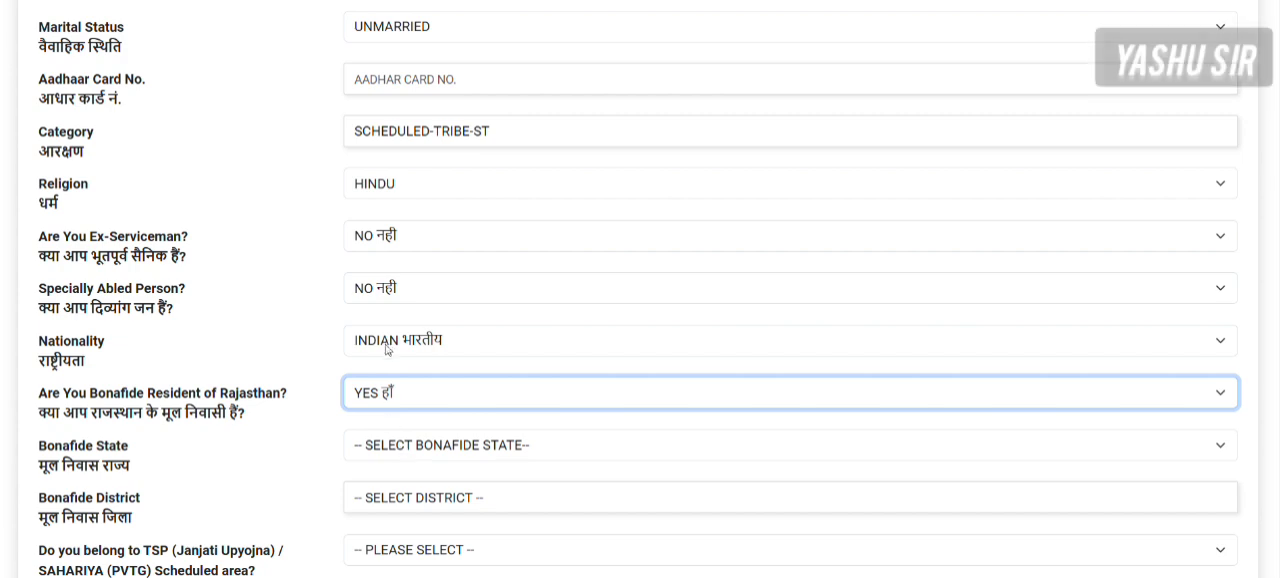
- Set the bonafide state to RAJASTHAN and the bonafide district to UDAIPUR
scroll(389, 345, down, 1)
scroll(389, 342, down, 1)
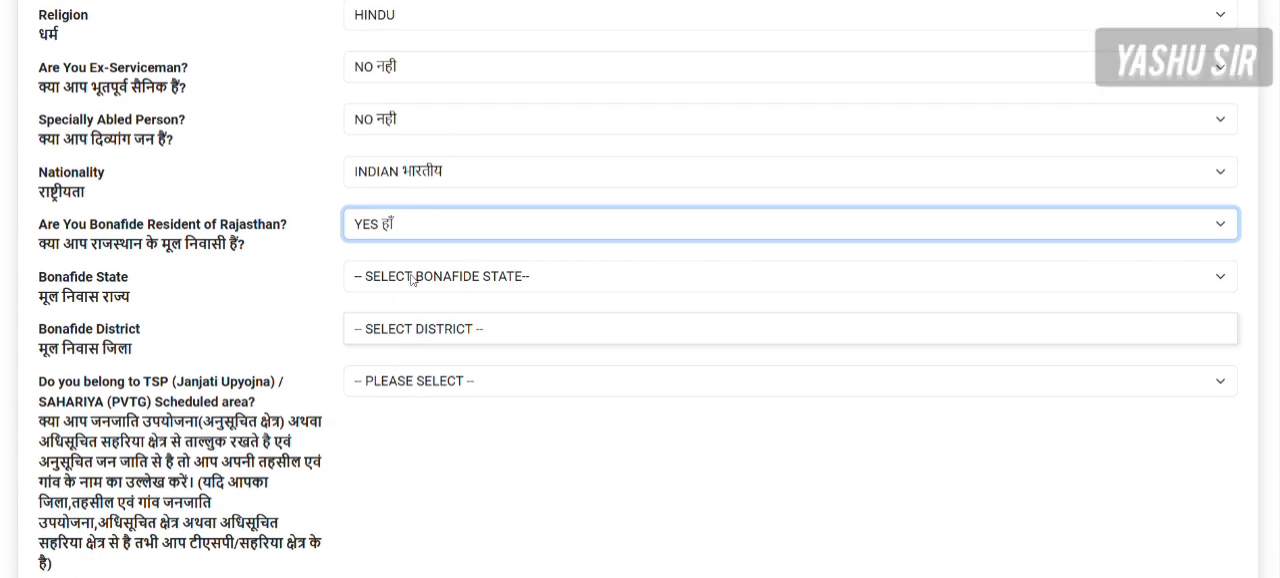
click(411, 279)
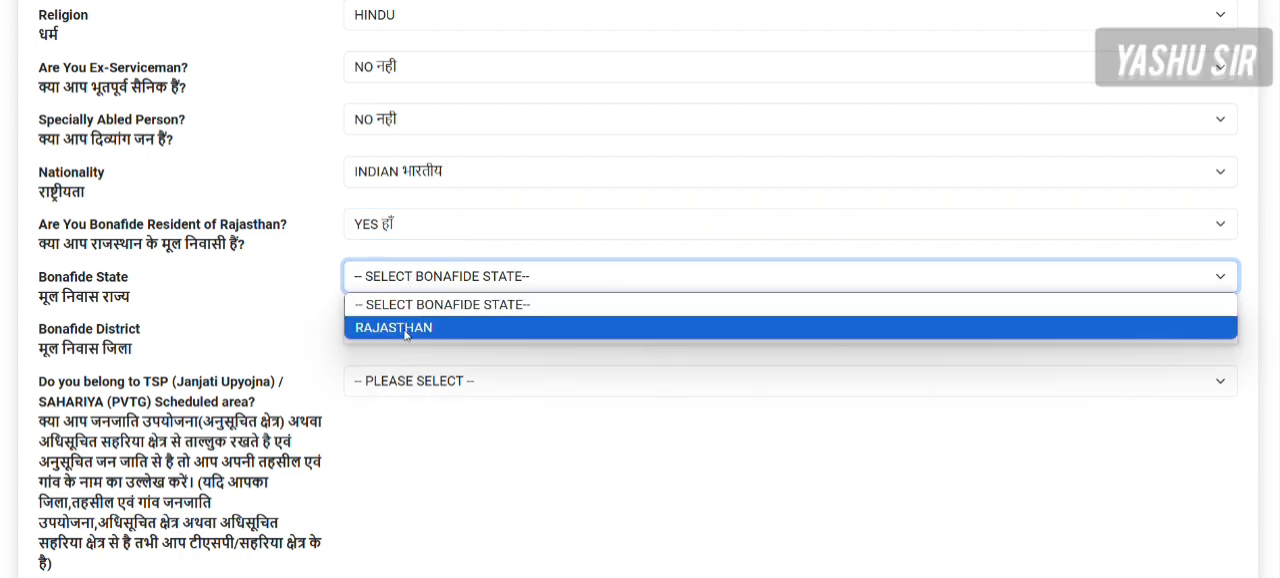
click(406, 333)
click(406, 335)
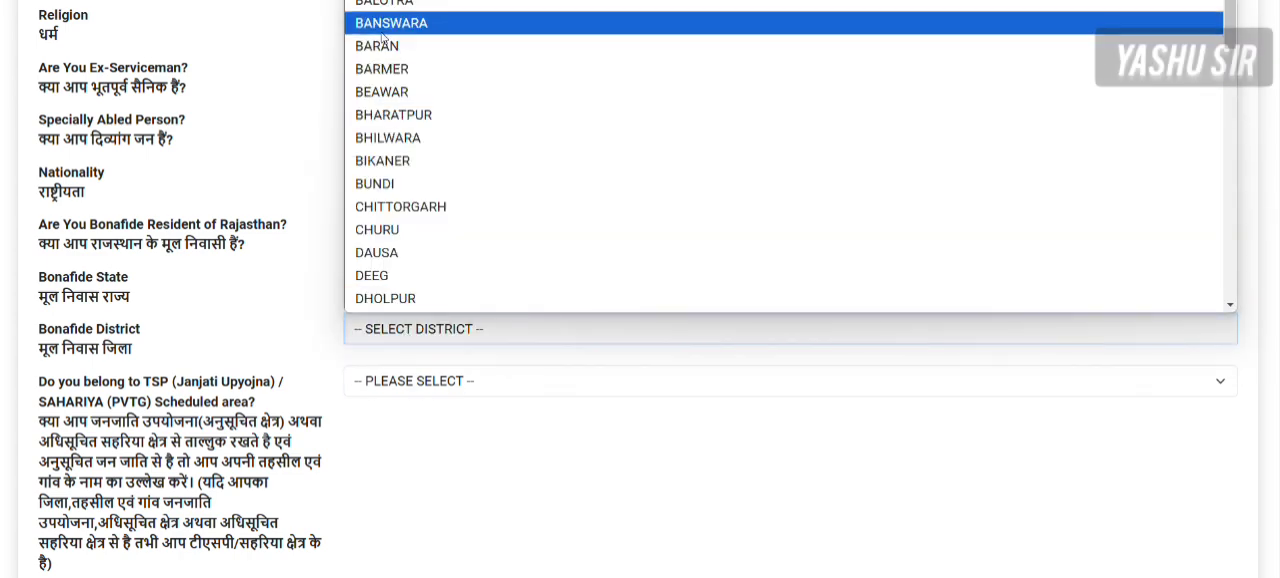
scroll(395, 250, down, 1)
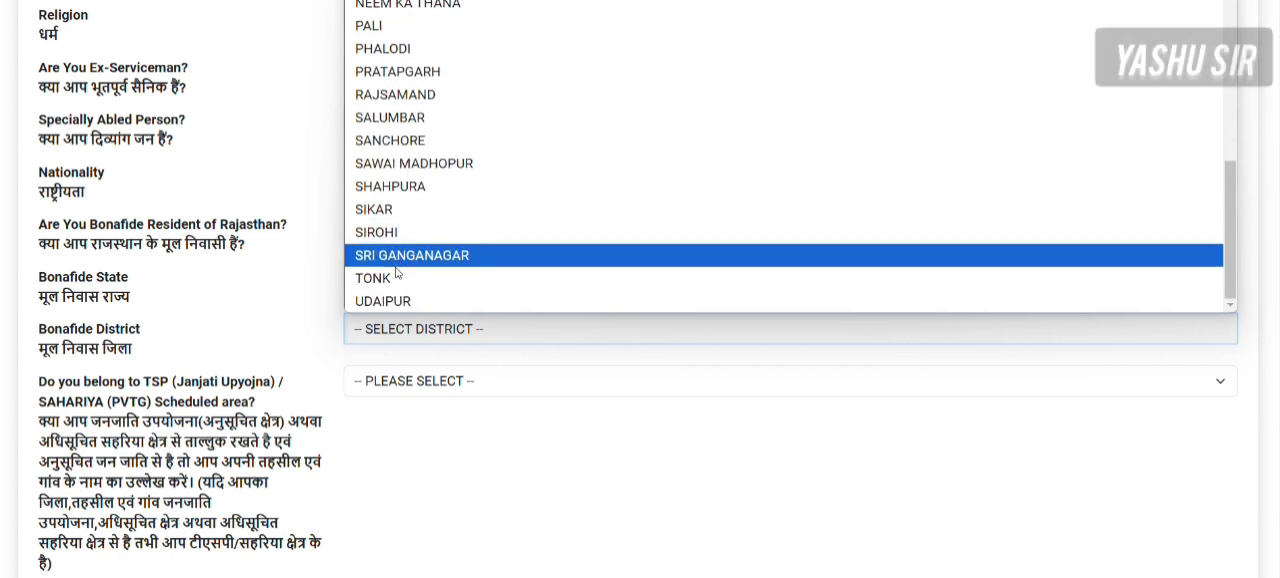
click(400, 300)
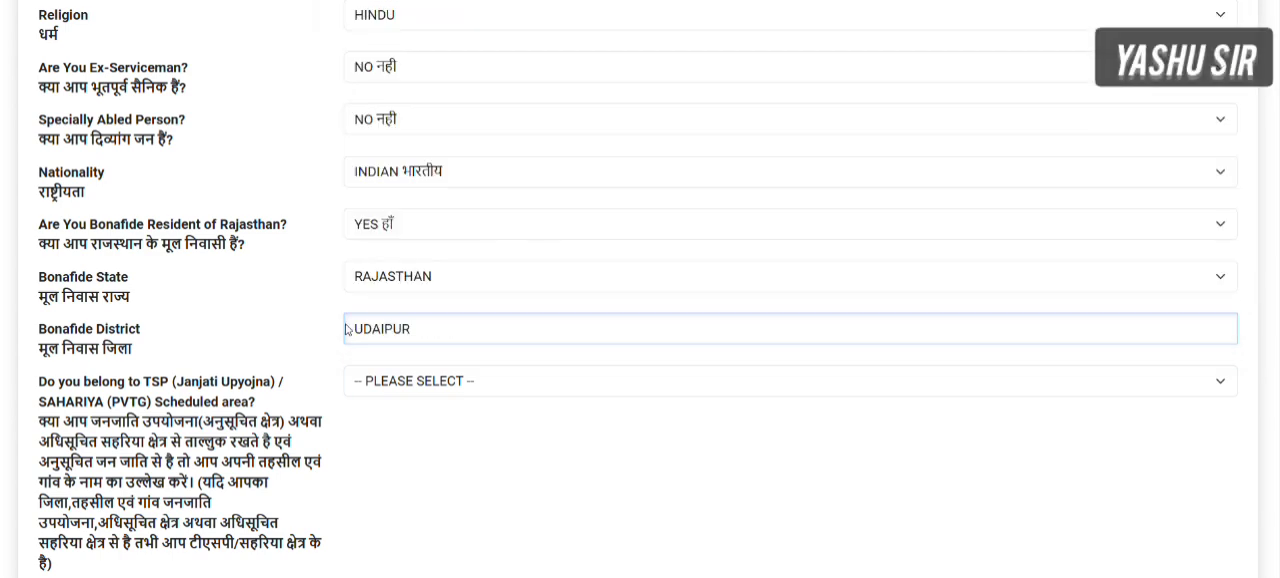
- Try answering NO to the Rajasthan bonafide resident question with UTTAR PRADESH as the bonafide state
click(393, 235)
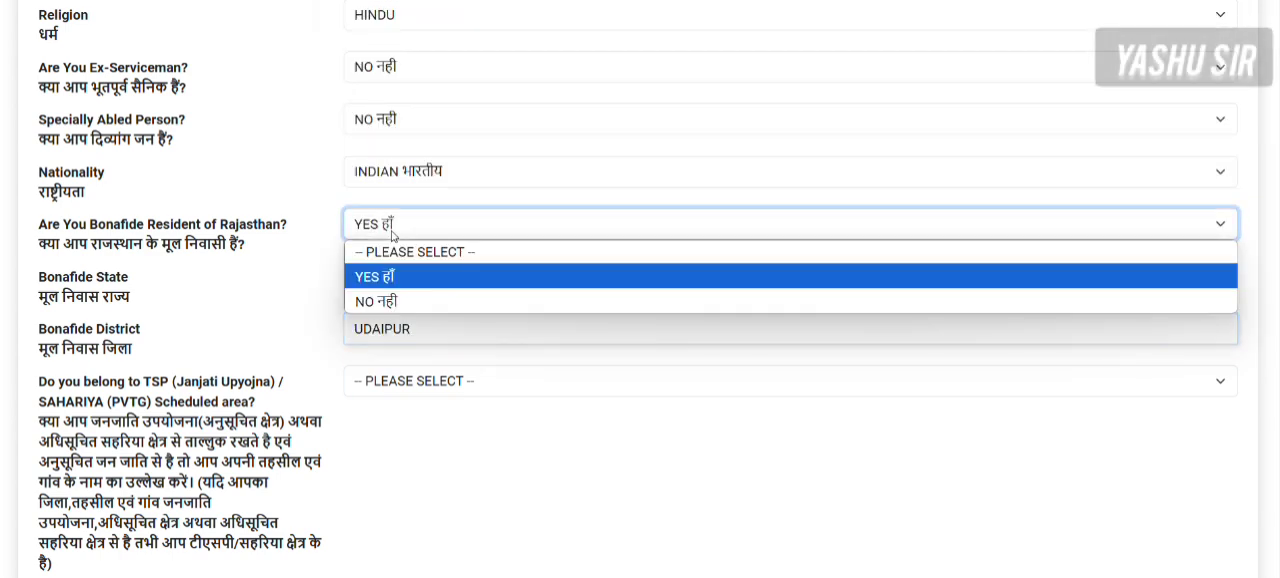
click(380, 301)
click(382, 278)
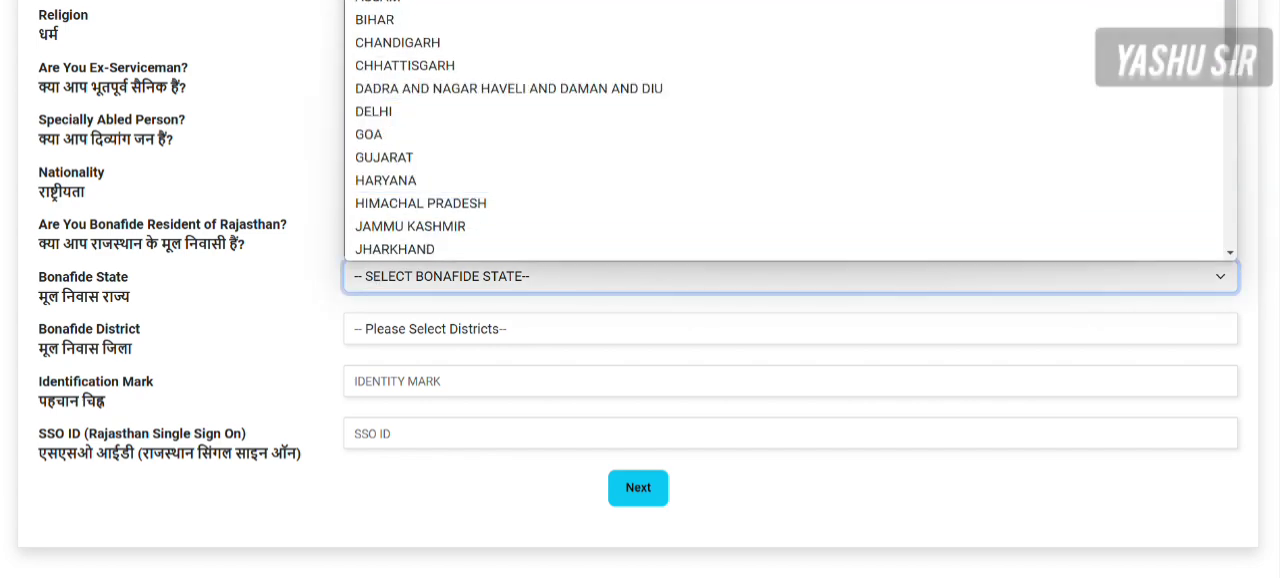
scroll(390, 222, down, 2)
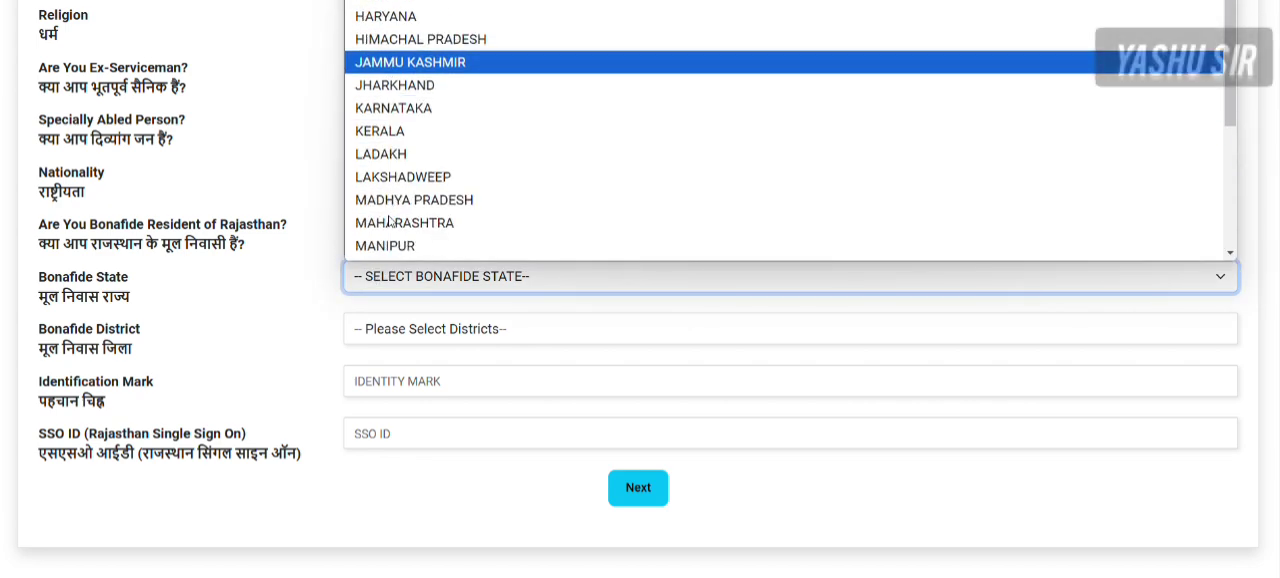
scroll(390, 222, down, 4)
click(375, 200)
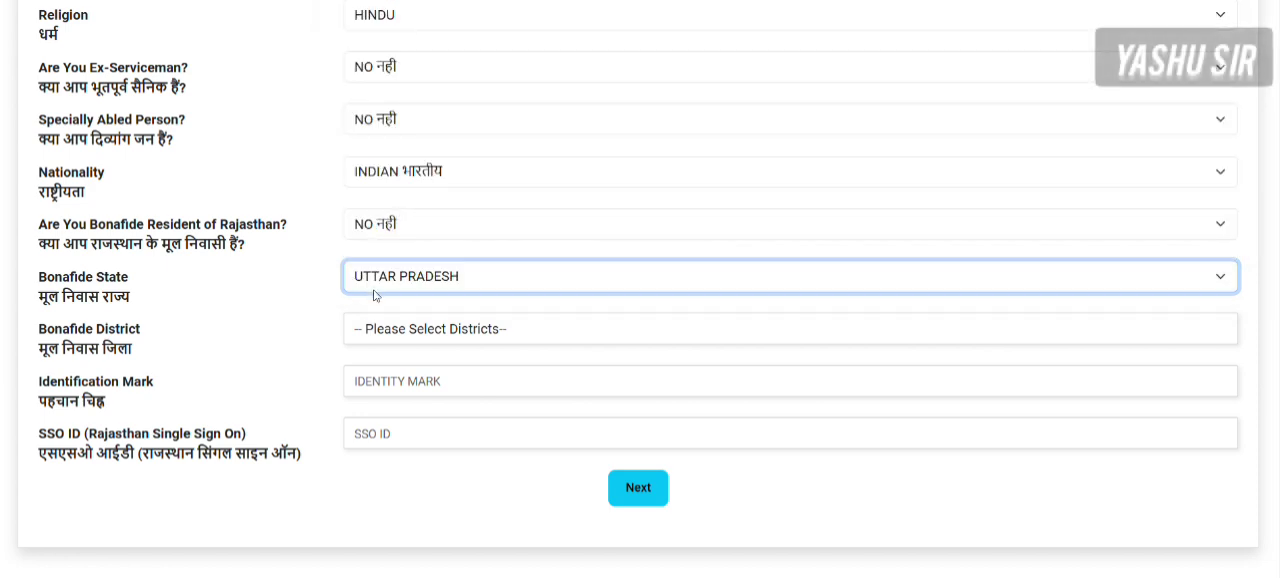
- Try GHAZIABAD as the bonafide district for the out-of-state candidate
click(378, 328)
scroll(386, 266, down, 5)
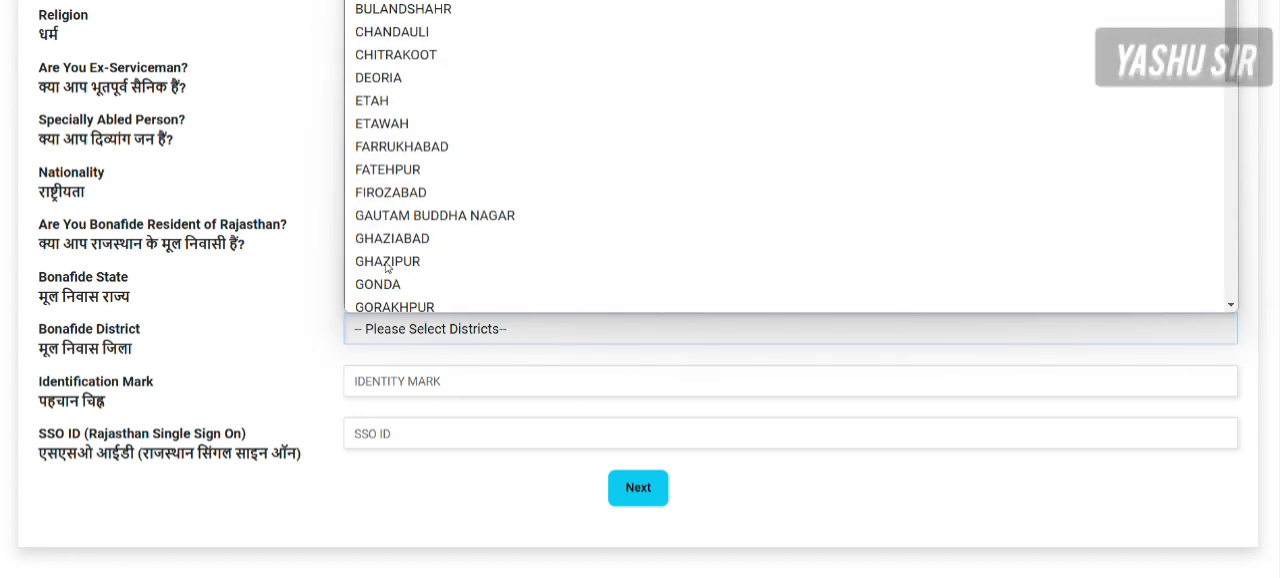
click(384, 240)
click(395, 272)
click(281, 267)
- Change the Rajasthan bonafide resident answer back to YES and review the surrounding form fields
click(364, 228)
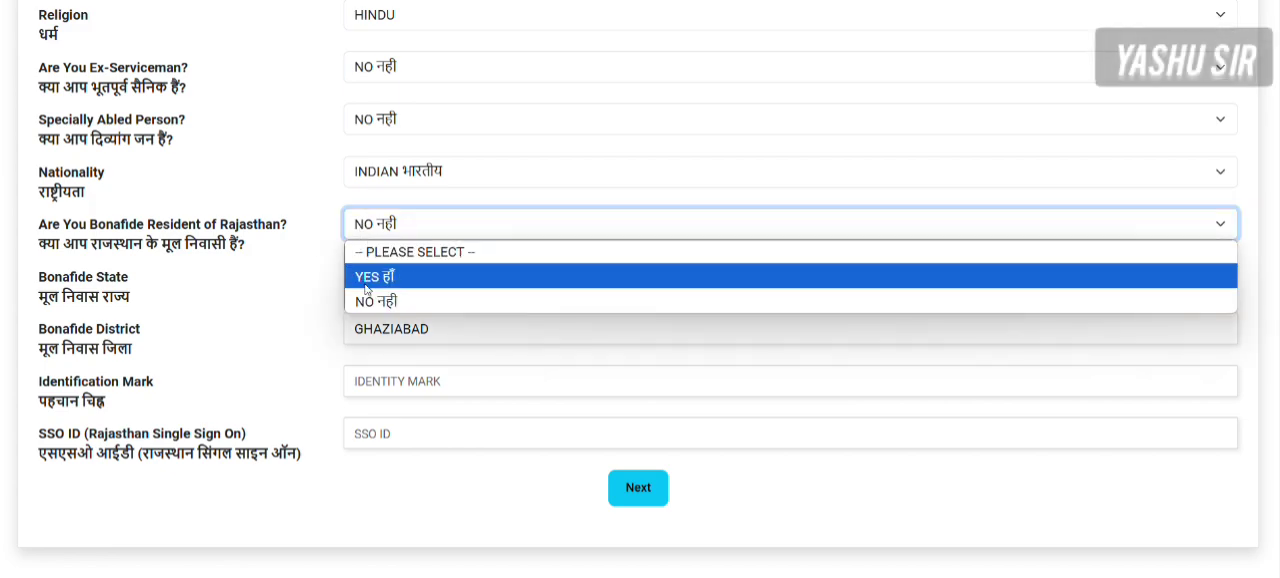
click(365, 282)
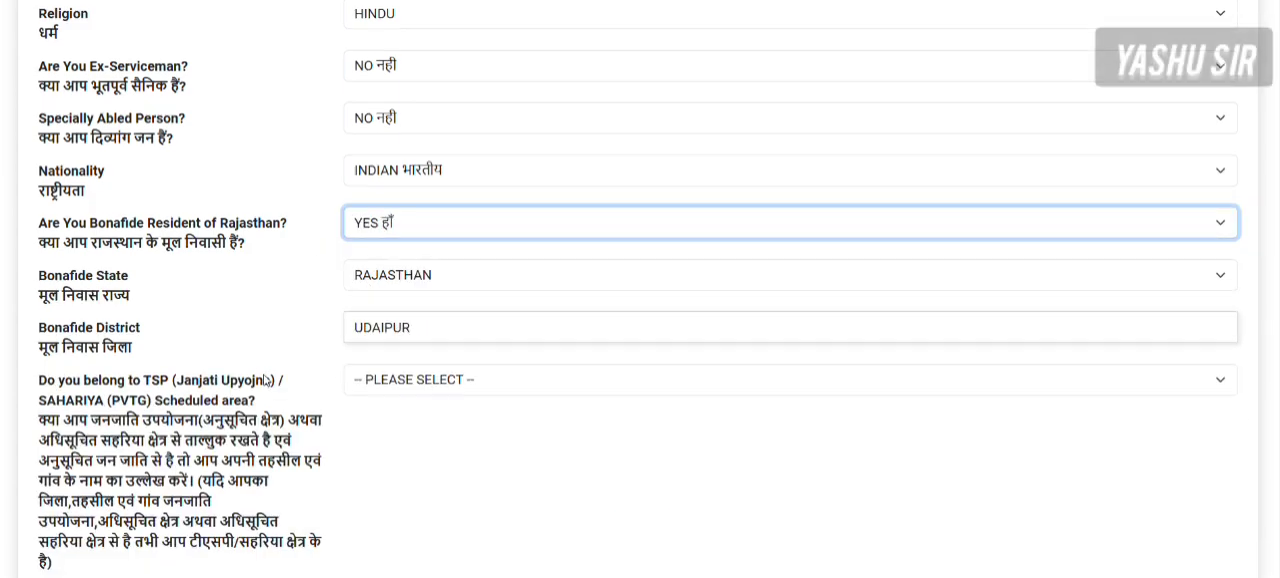
scroll(267, 381, down, 2)
scroll(285, 320, up, 4)
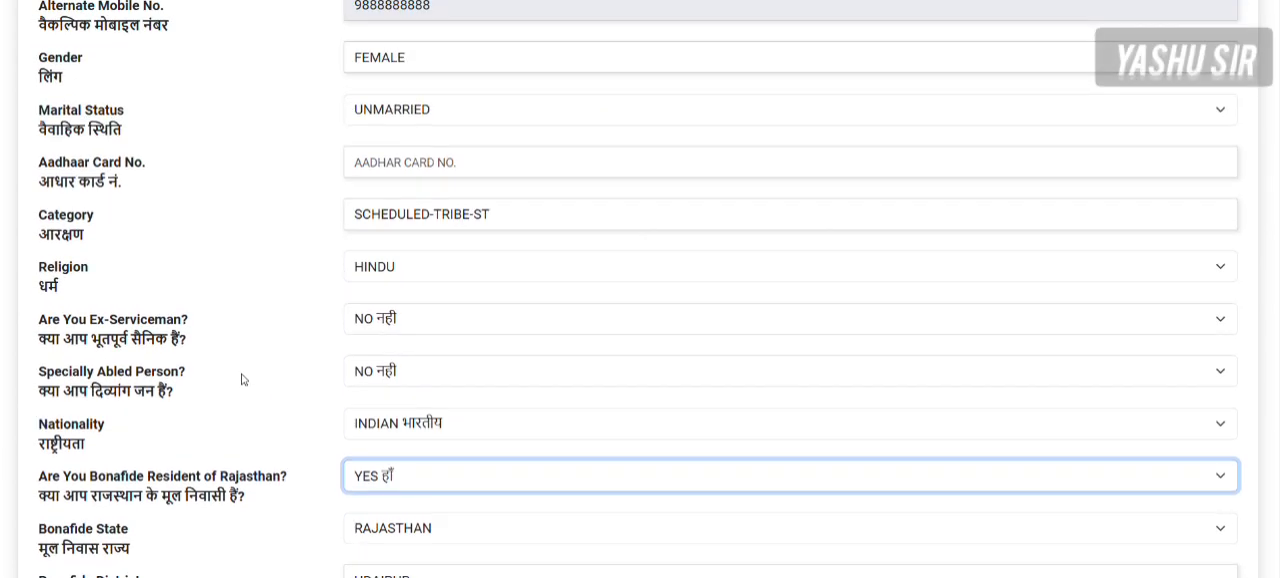
scroll(243, 374, down, 3)
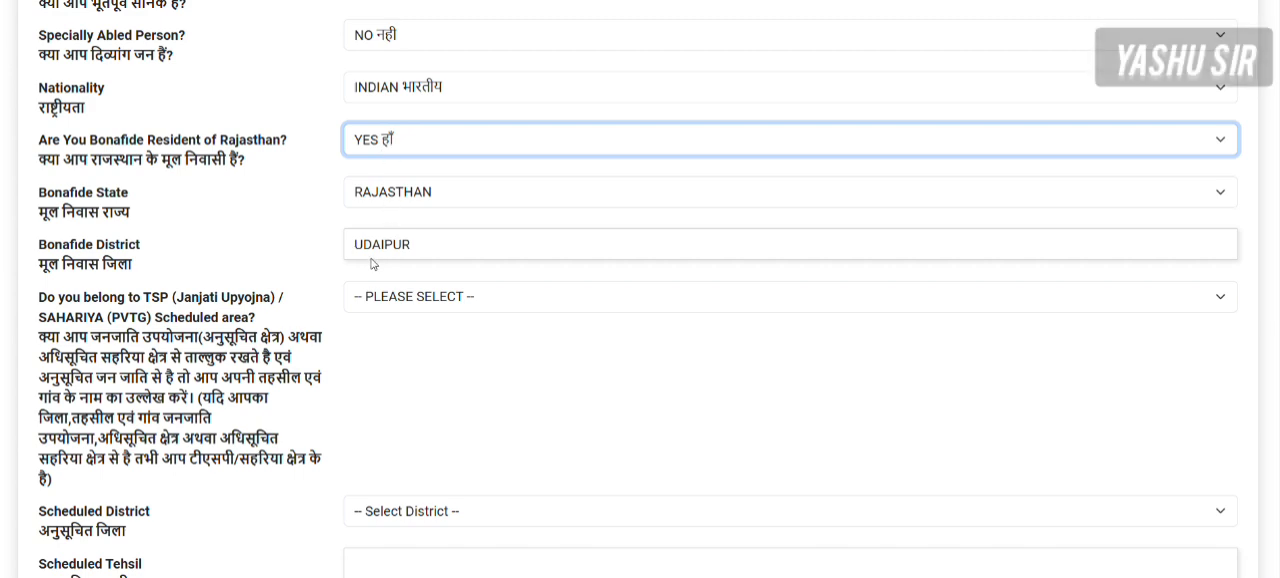
- Check the scheduled area options and set the candidate's scheduled area to TSP (JANJATI UPYOJNA)
click(372, 299)
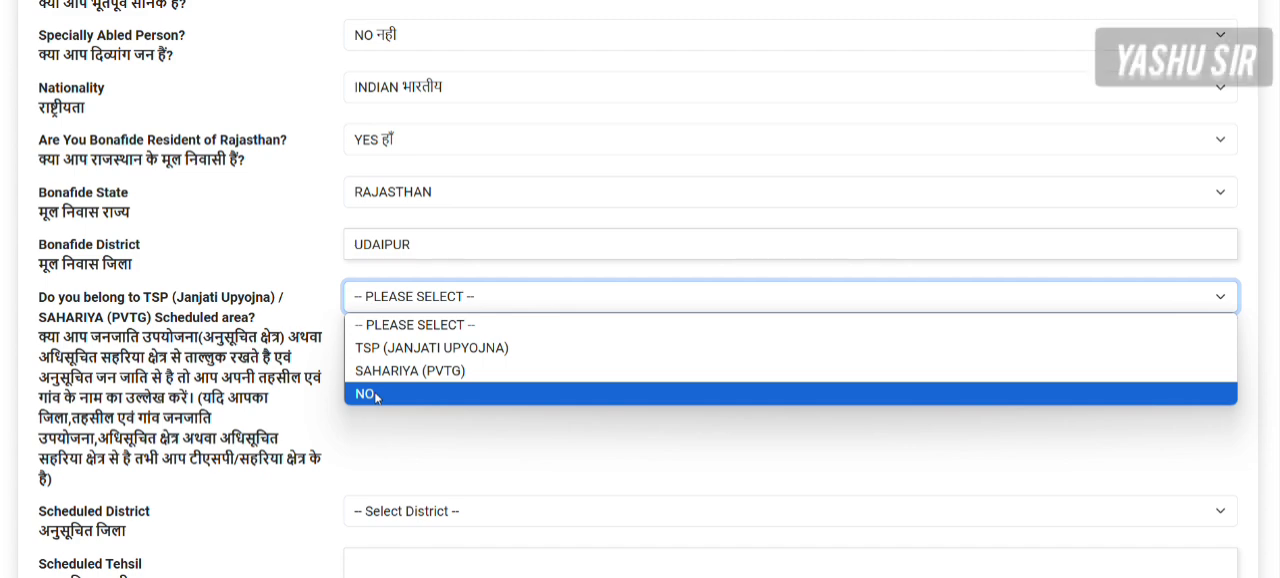
scroll(266, 131, up, 3)
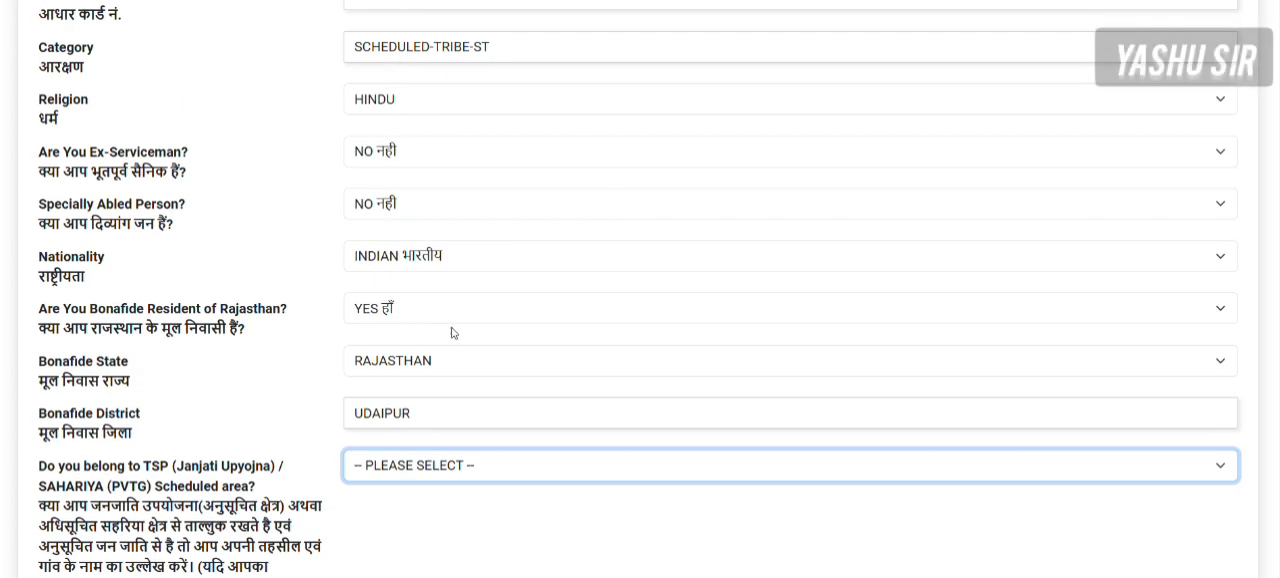
scroll(390, 421, down, 4)
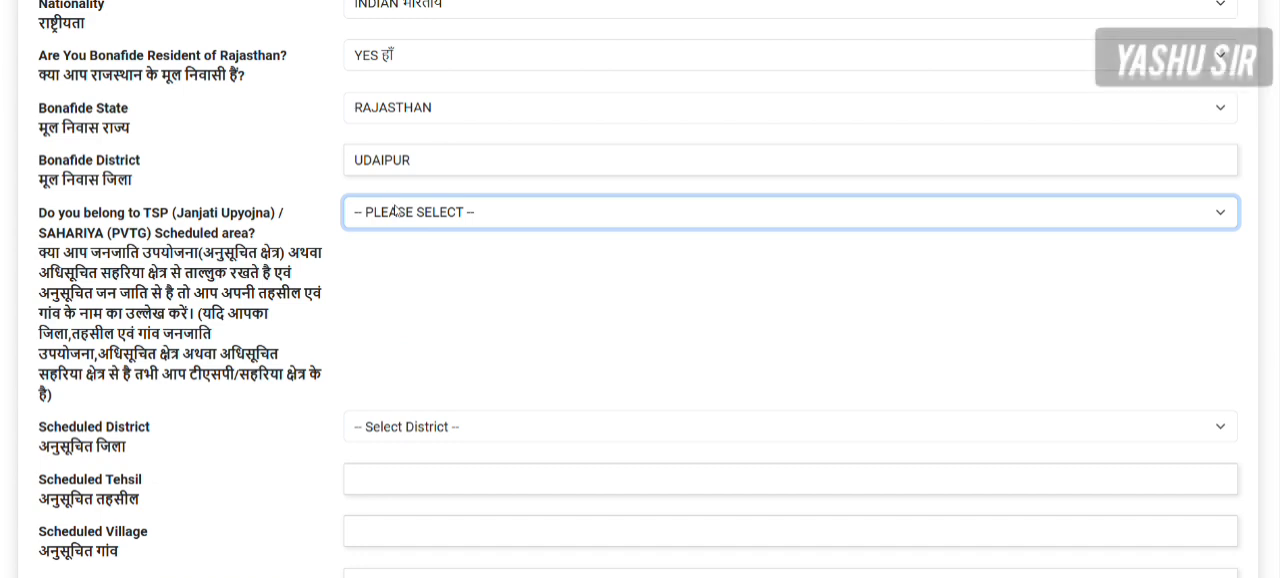
click(396, 207)
click(400, 265)
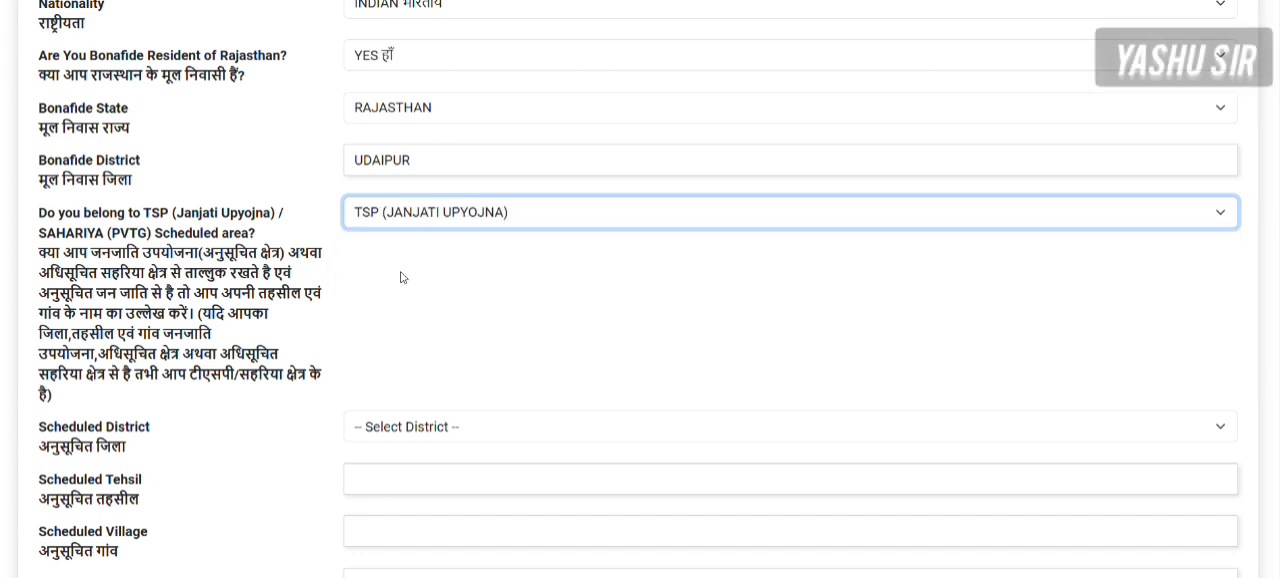
- Set the scheduled district to UDAIPUR
click(385, 428)
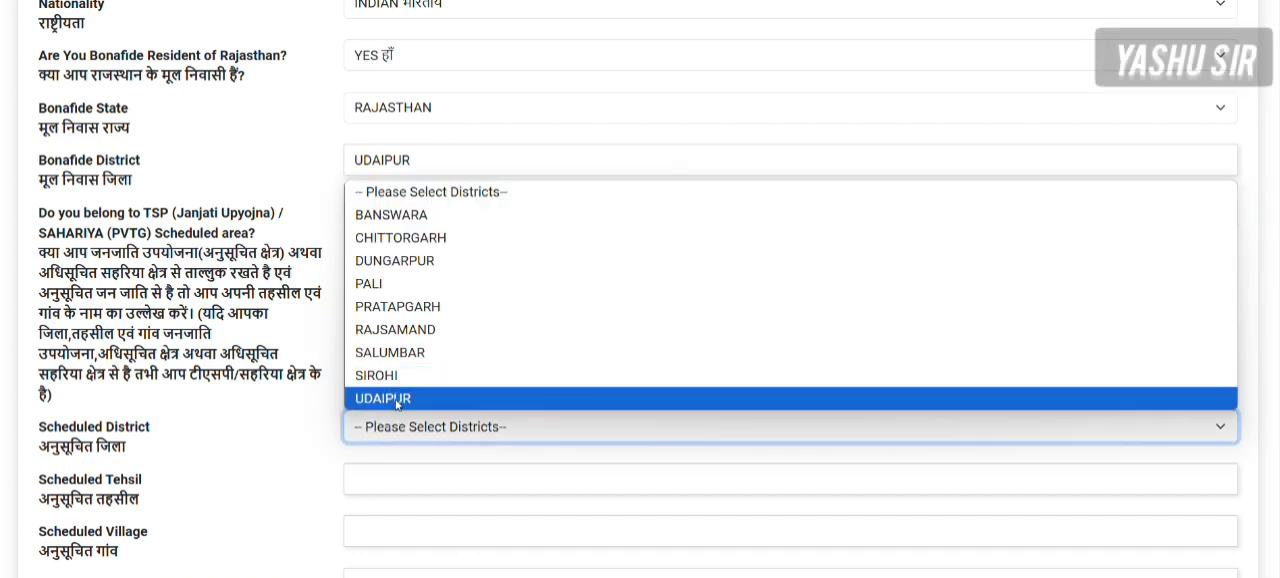
click(397, 400)
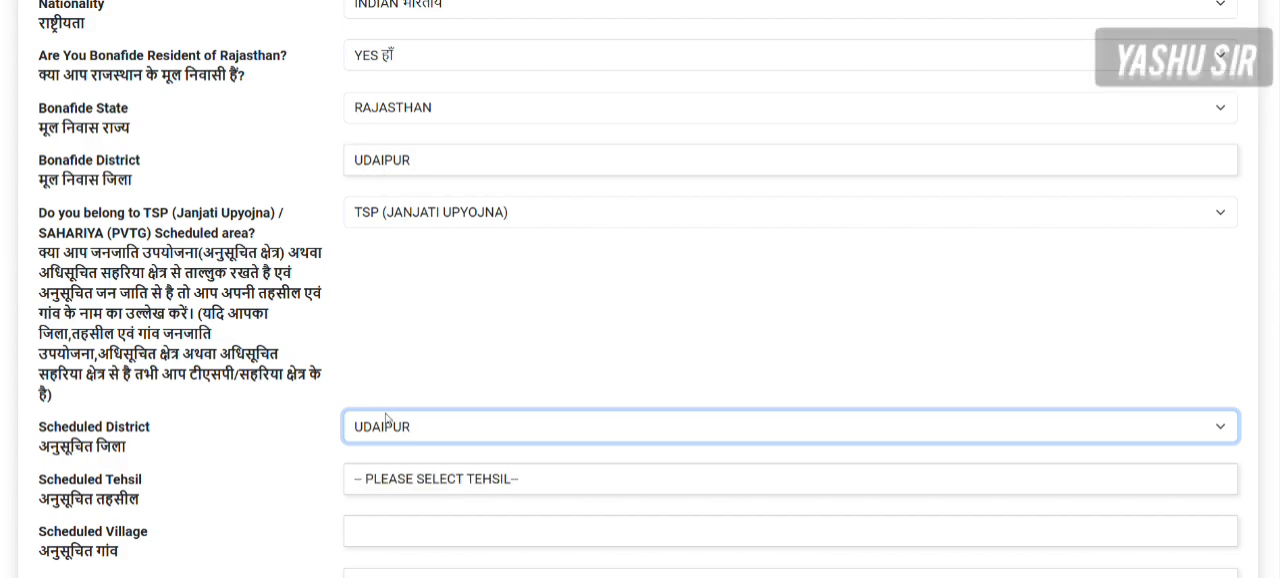
scroll(566, 370, down, 2)
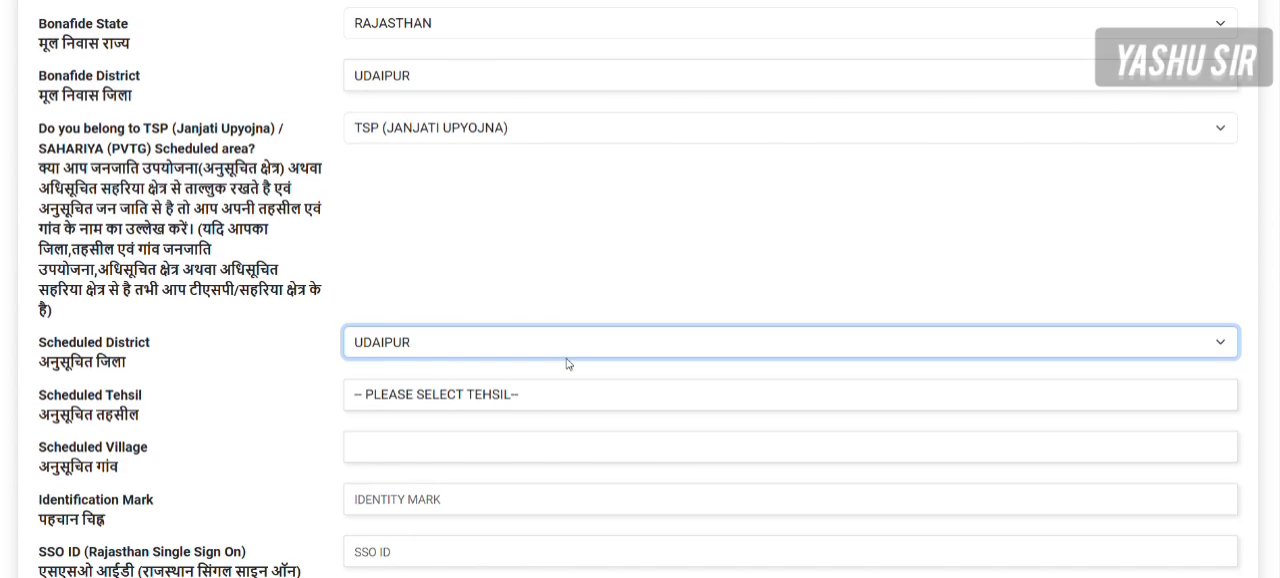
- Set the scheduled tehsil to GOGUNDA and the scheduled village to NAYAWAS
click(367, 397)
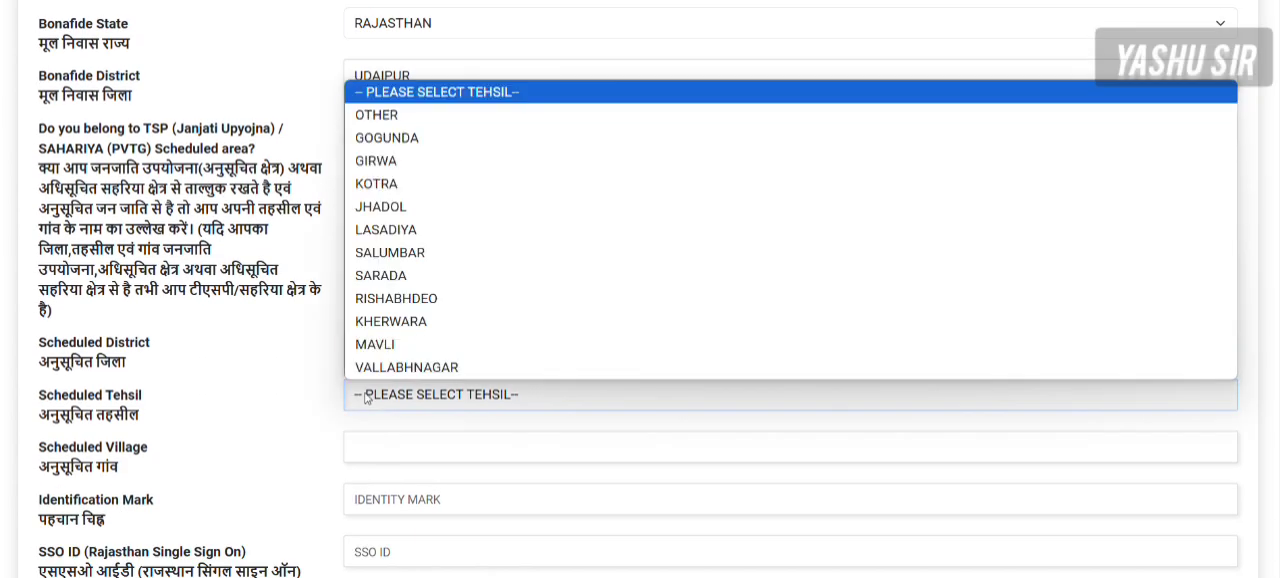
click(374, 147)
click(392, 452)
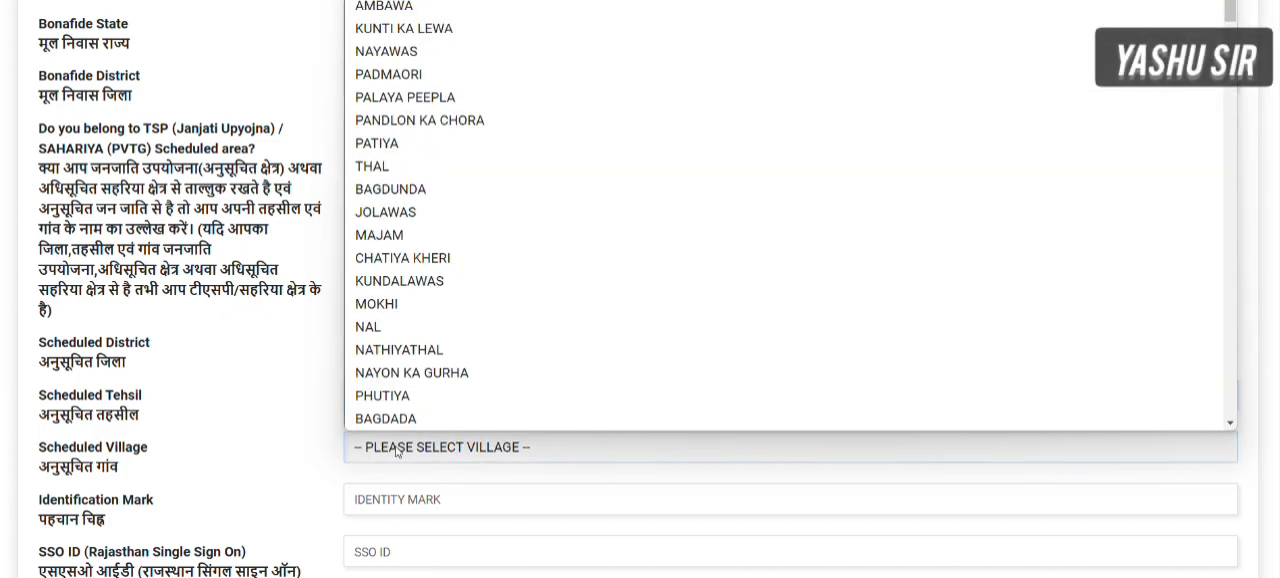
click(396, 52)
- Enter MOLE as the candidate's identification mark
scroll(414, 171, down, 5)
click(401, 271)
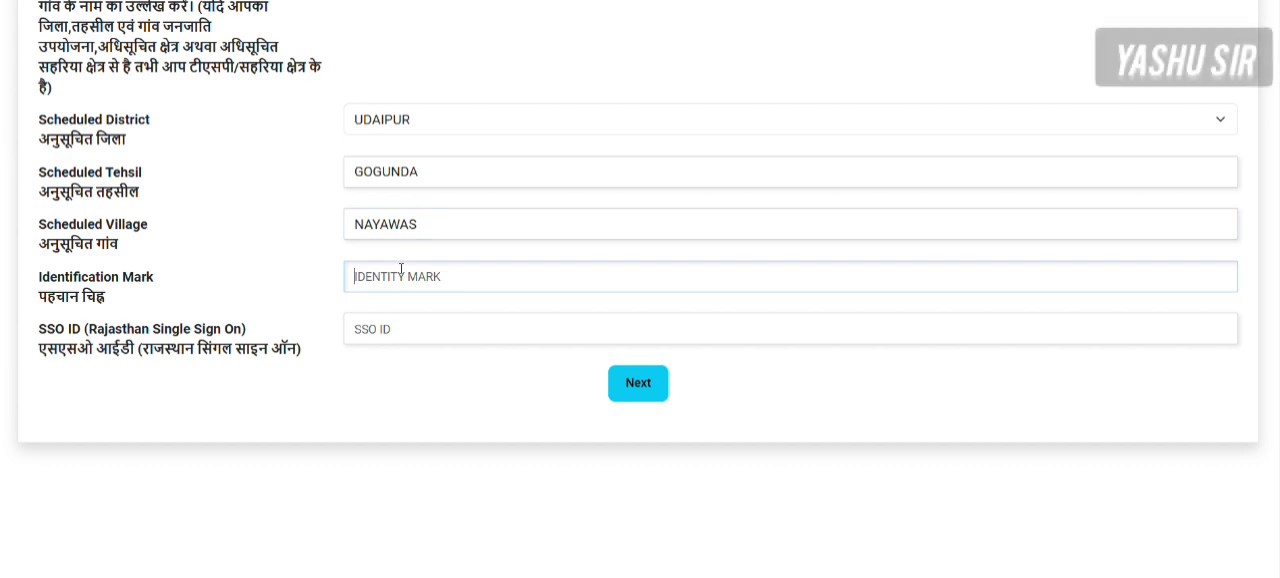
text(MOLE)
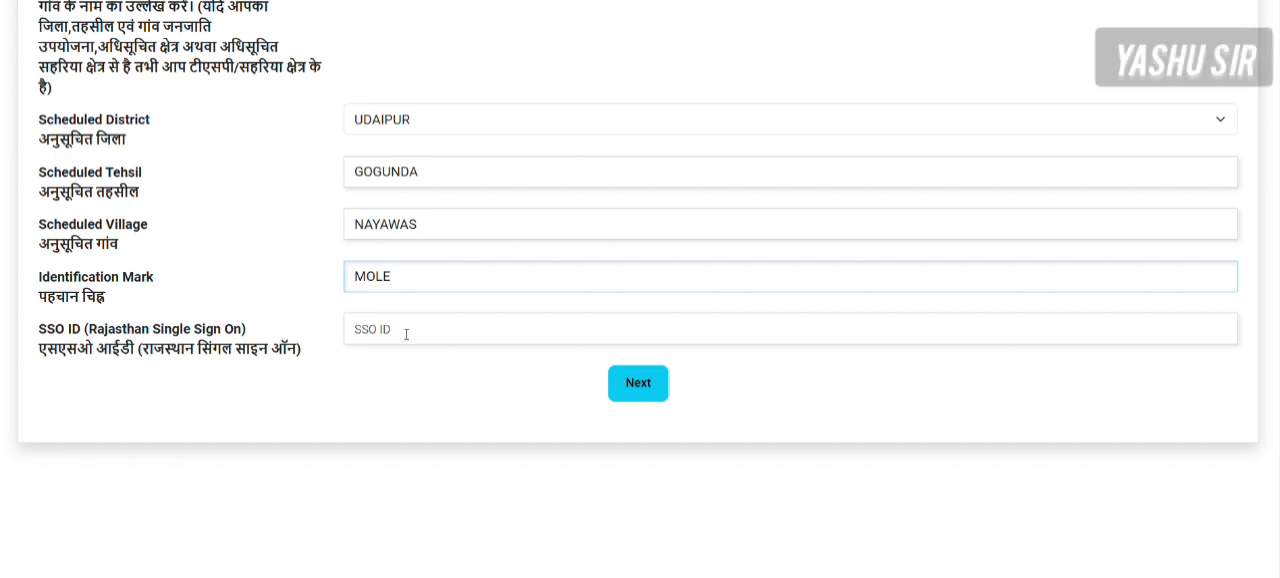
- Fill in the candidate's numeric SSO ID and continue to the Address page
click(397, 327)
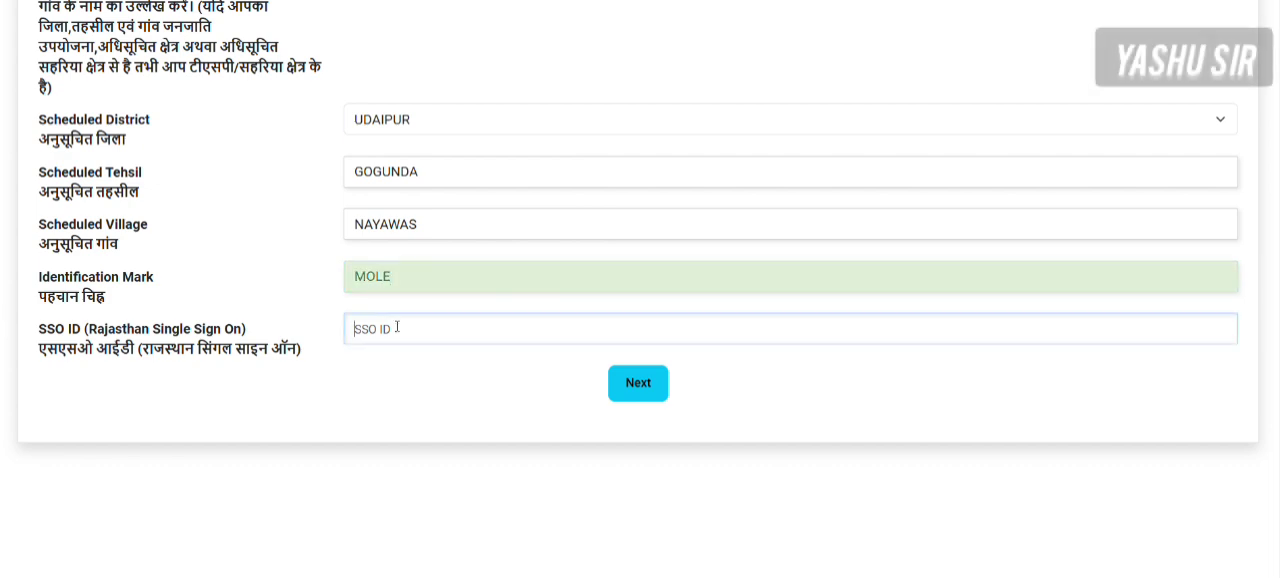
text(dvdvdf)
key(BackSpace)
key(BackSpace)
key(BackSpace)
text(34544)
scroll(412, 336, up, 3)
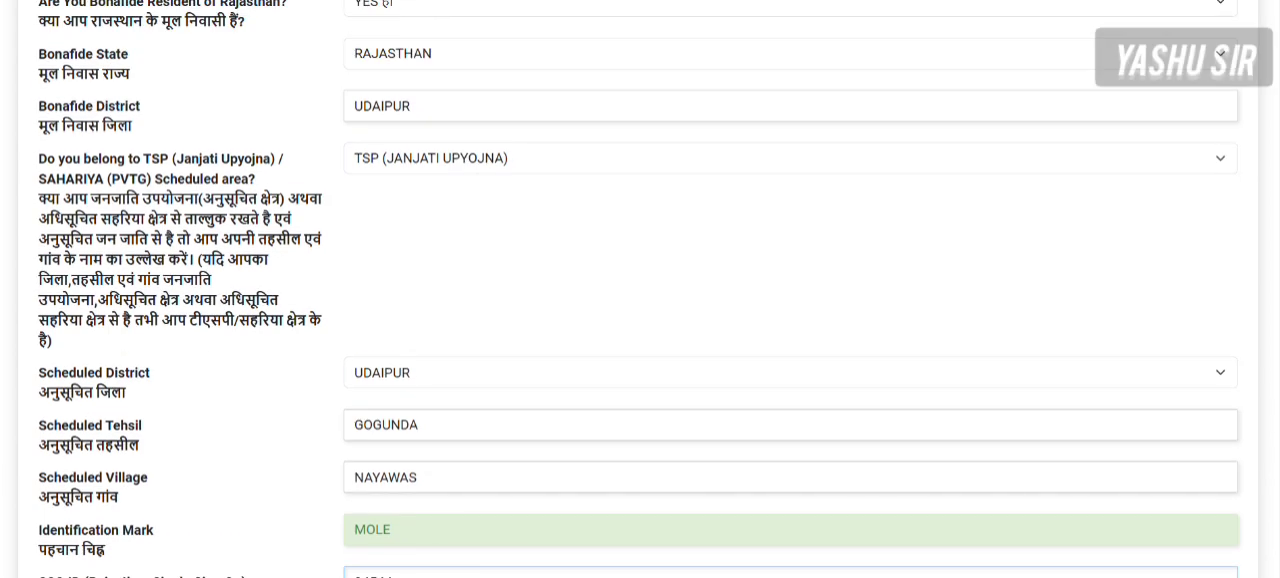
scroll(412, 336, down, 3)
text(577)
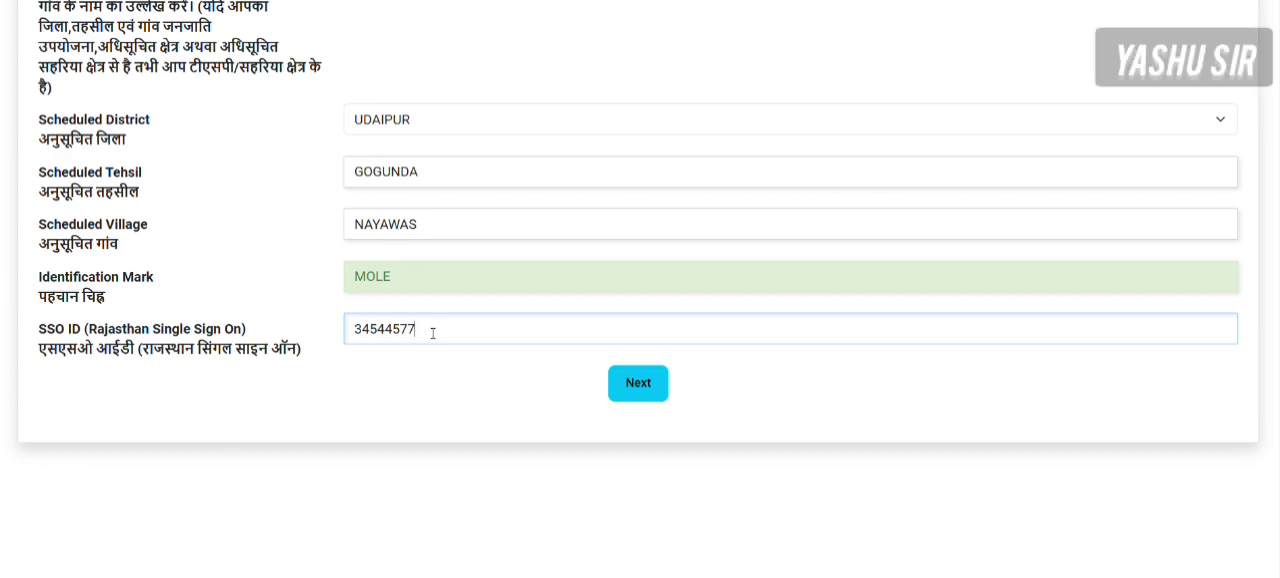
click(662, 397)
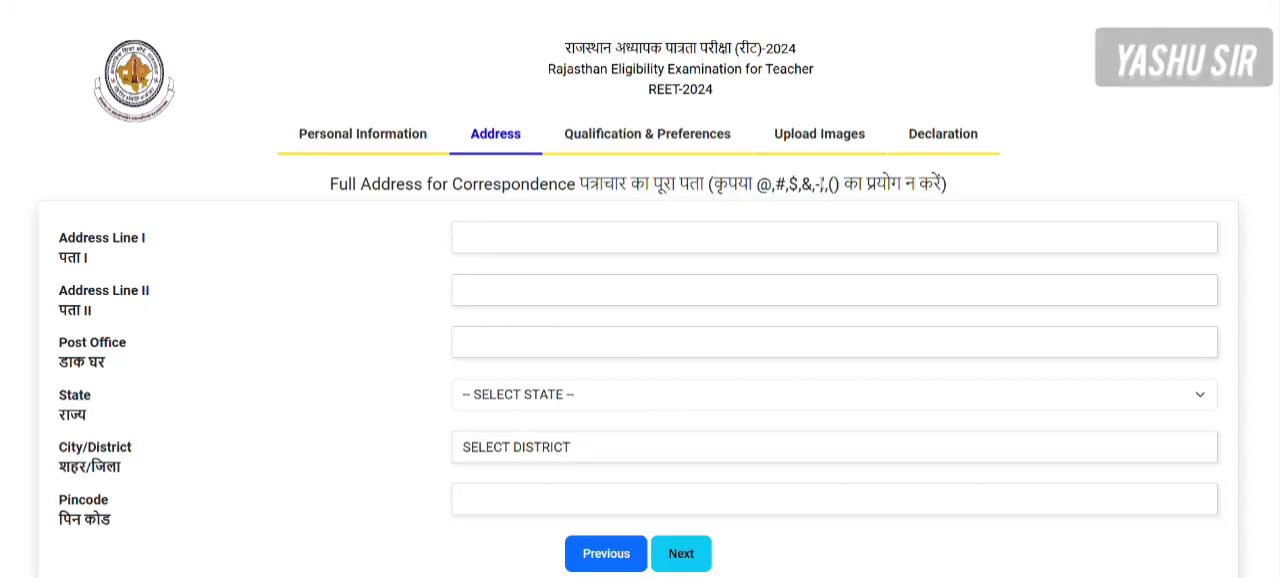
- Fill in both correspondence address lines and the post office with placeholder text
click(546, 233)
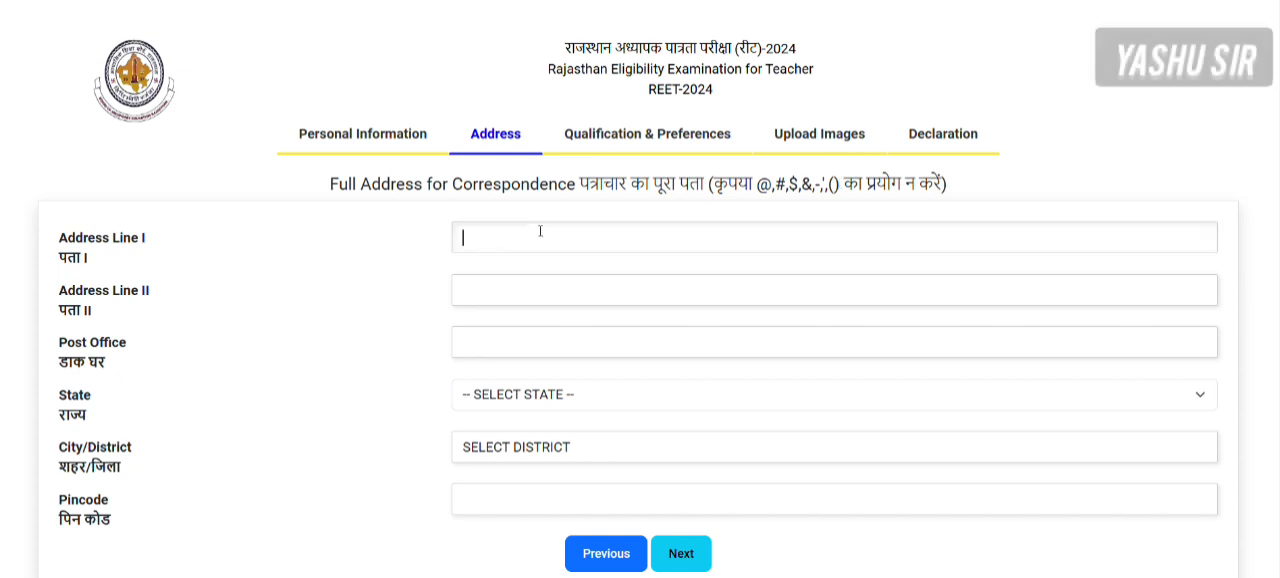
text(fdgfdg)
click(503, 287)
text(dfdgfd)
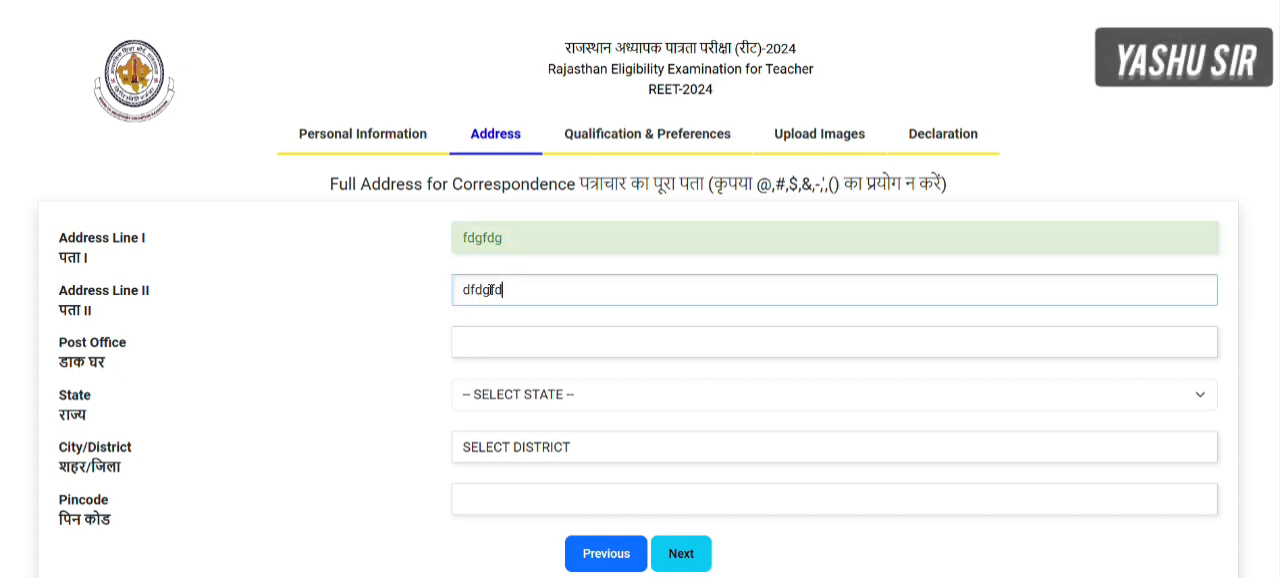
click(479, 345)
text(dfdgfdg)
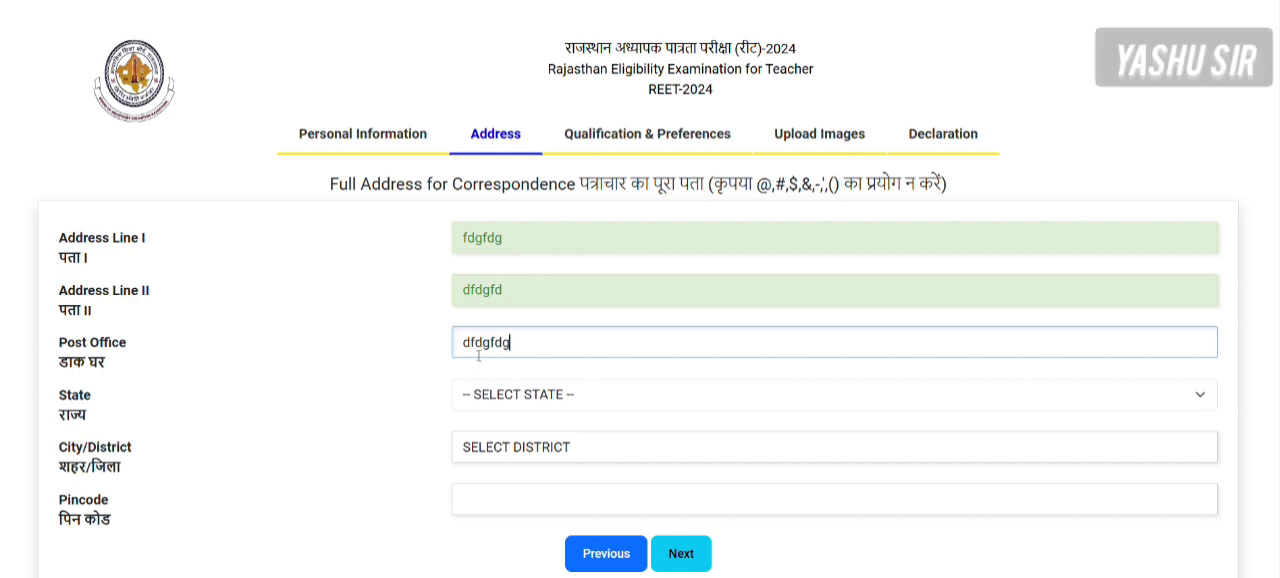
- Try PUNJAB as the state of the correspondence address
click(495, 394)
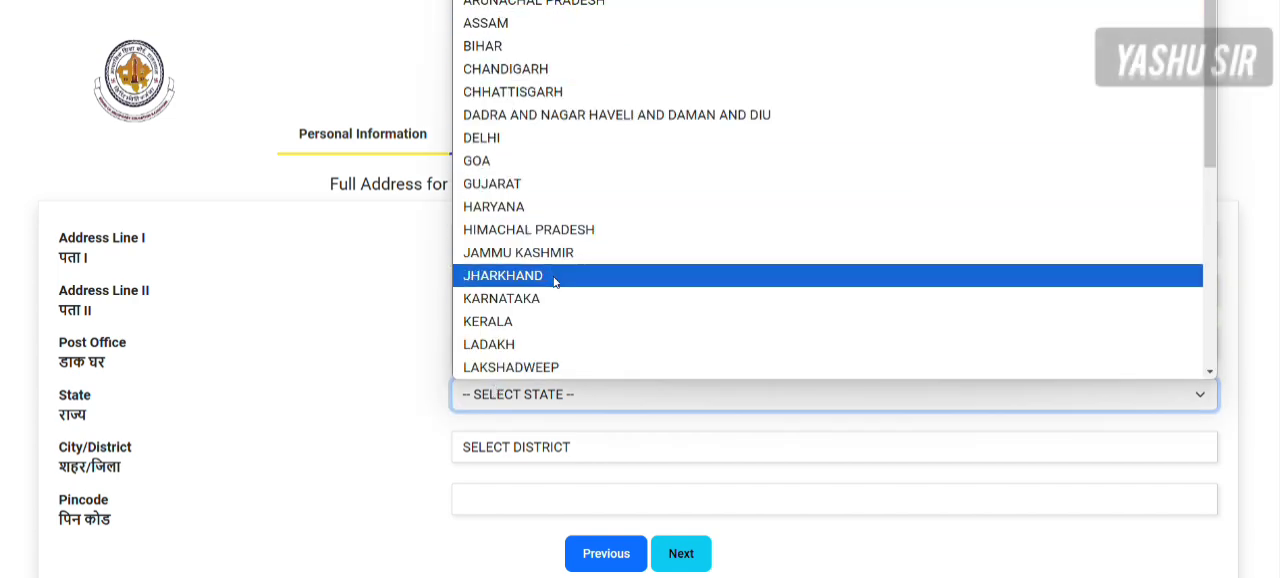
scroll(555, 280, down, 3)
click(503, 237)
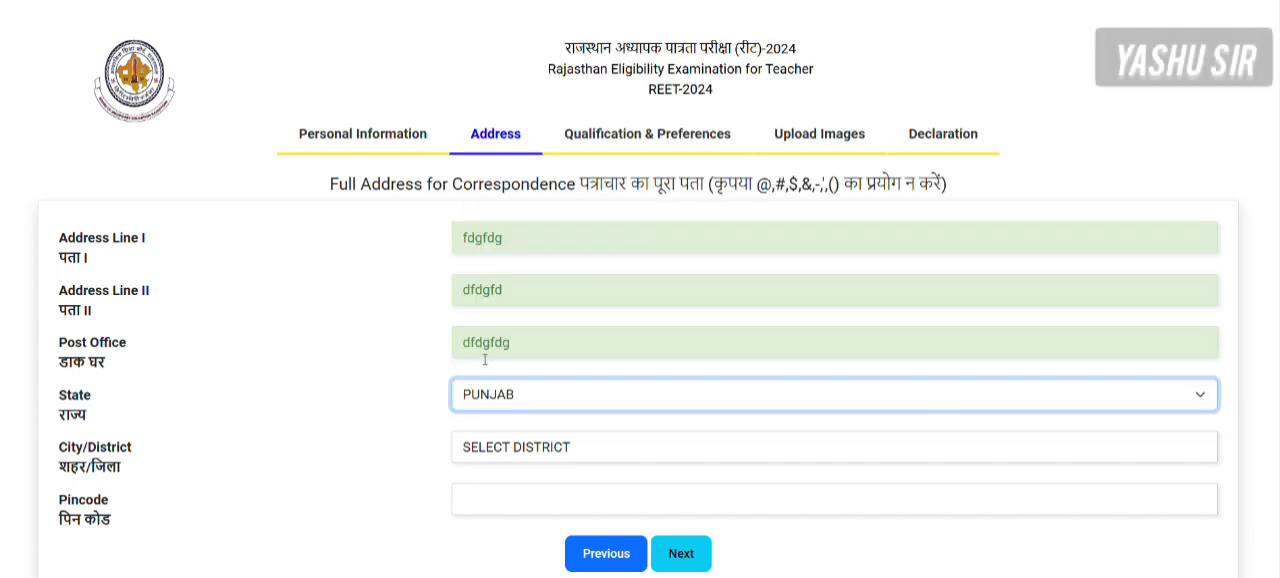
- Set the correspondence address state to UTTAR PRADESH and its city/district to BALLIA
click(488, 394)
scroll(512, 247, down, 3)
scroll(512, 247, up, 1)
scroll(512, 247, down, 1)
click(505, 321)
click(500, 449)
click(486, 236)
- Enter a six-digit postal pincode and continue to the Qualification & Preferences page
click(484, 500)
text(2)
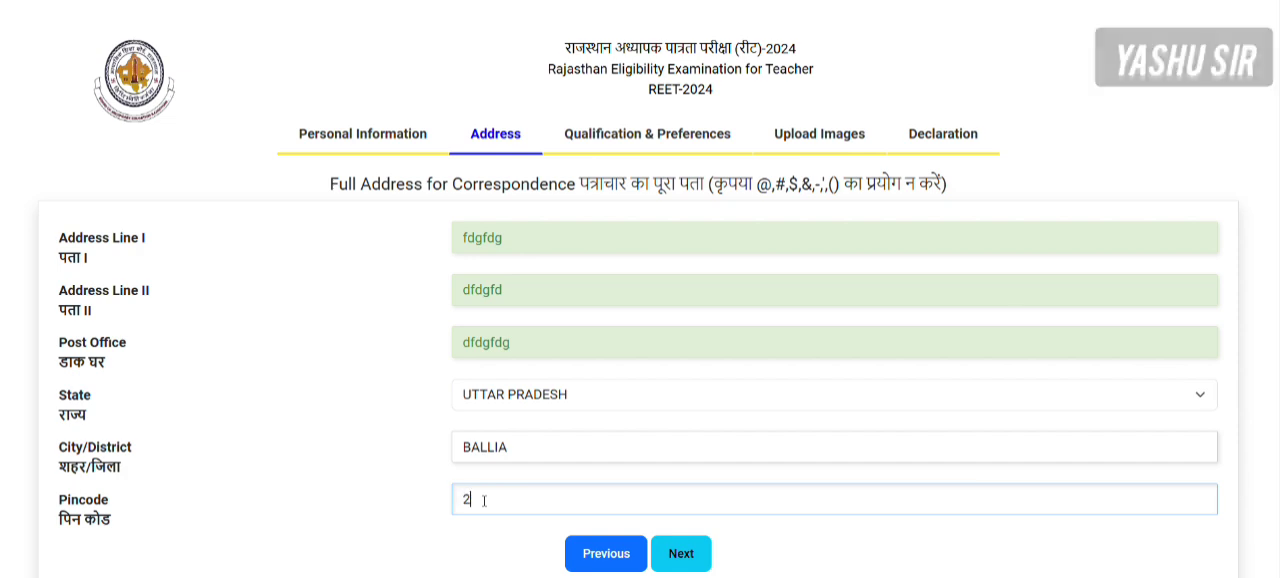
text(34567)
scroll(749, 497, down, 2)
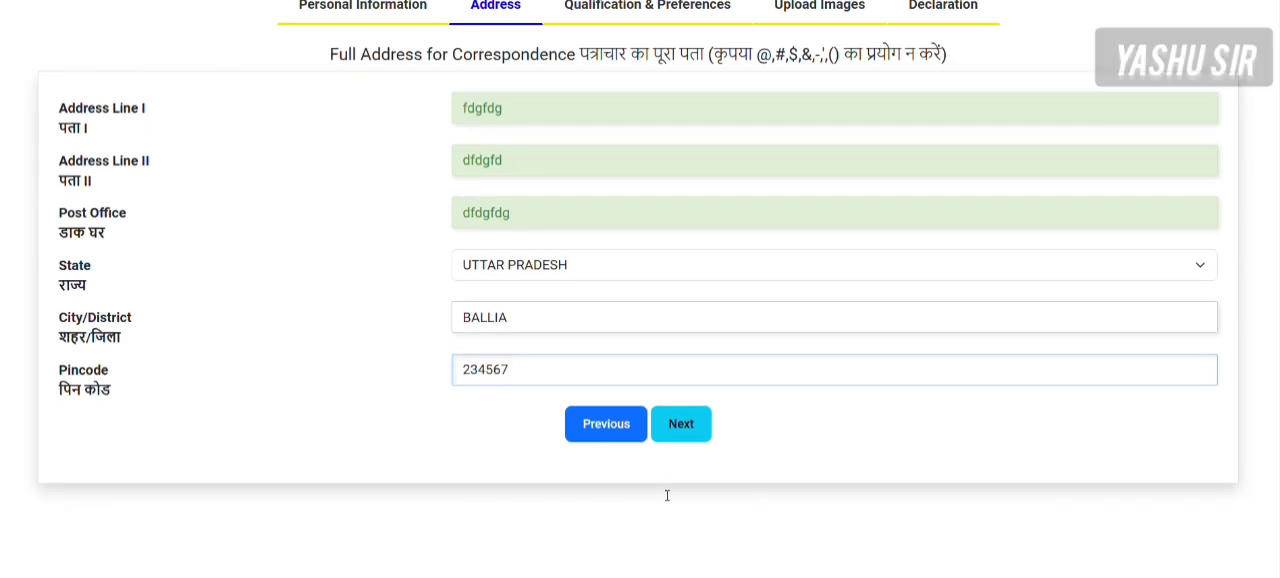
click(675, 424)
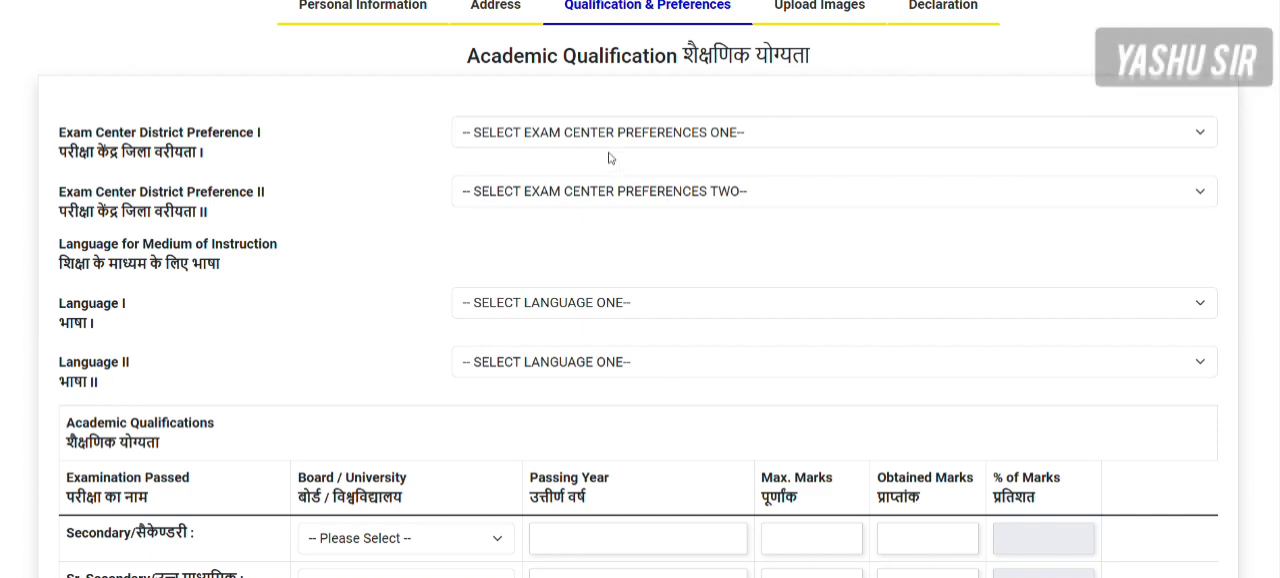
- Set BARAN as the first exam center district preference and CHITTORGARH as the second
scroll(606, 291, up, 2)
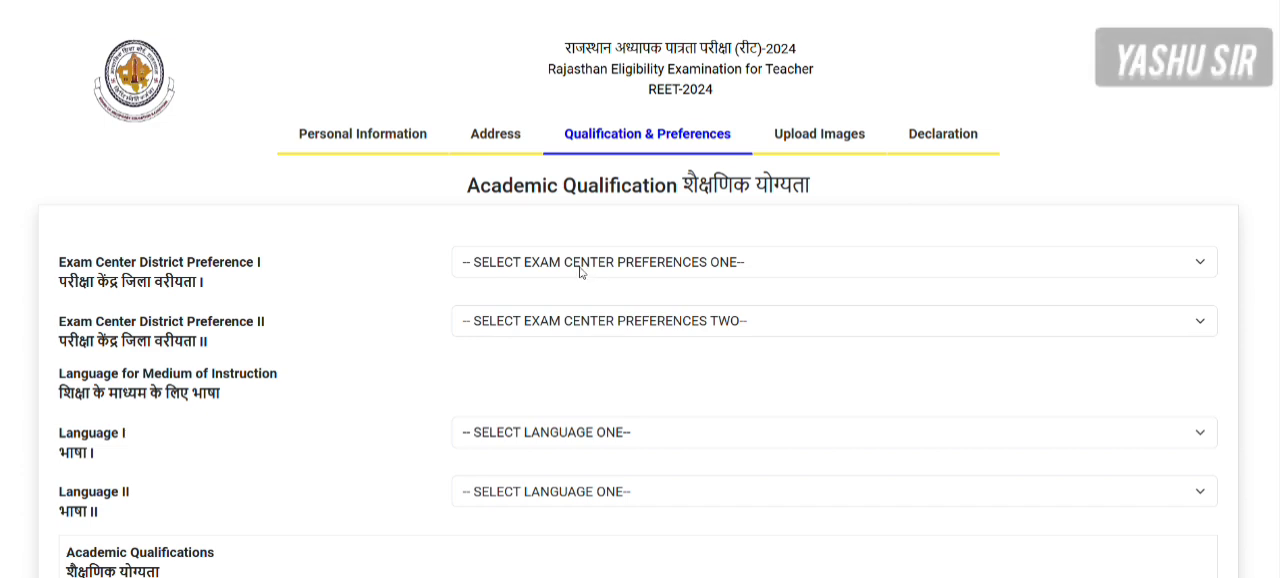
click(580, 271)
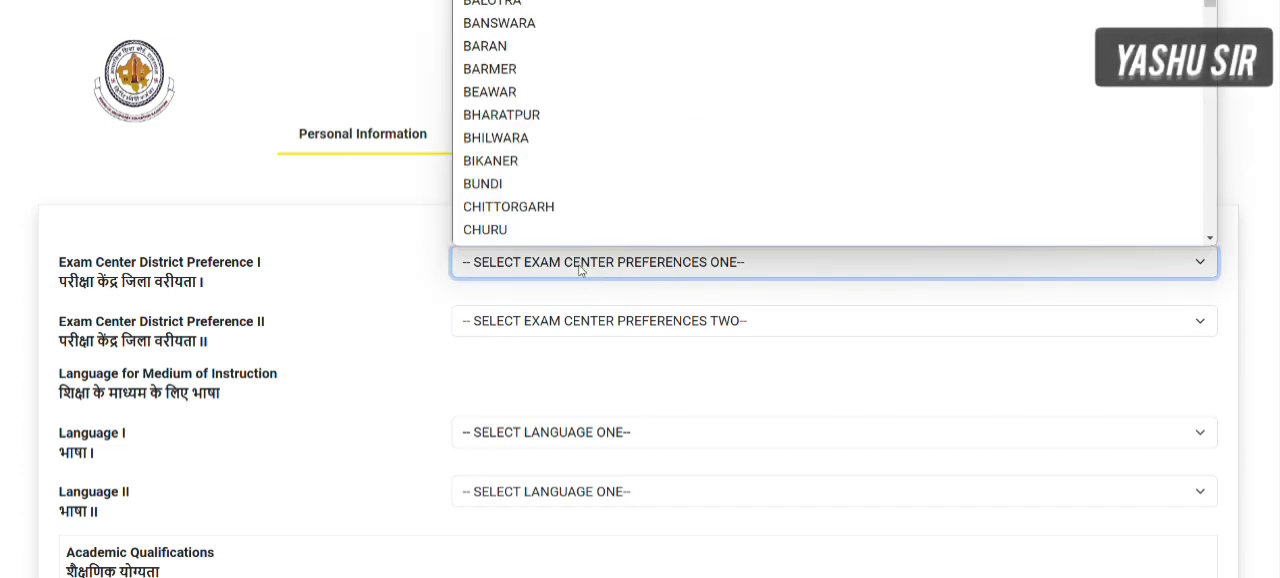
click(521, 46)
click(521, 321)
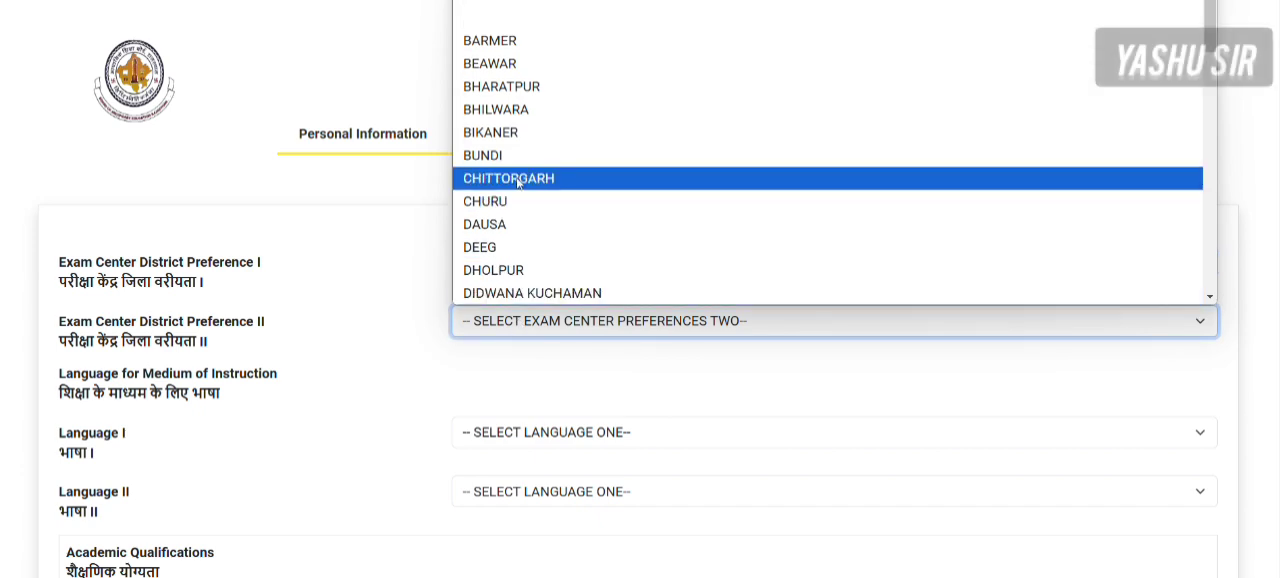
click(522, 179)
- Choose HINDI as Language I and ENGLISH as Language II
scroll(515, 417, down, 3)
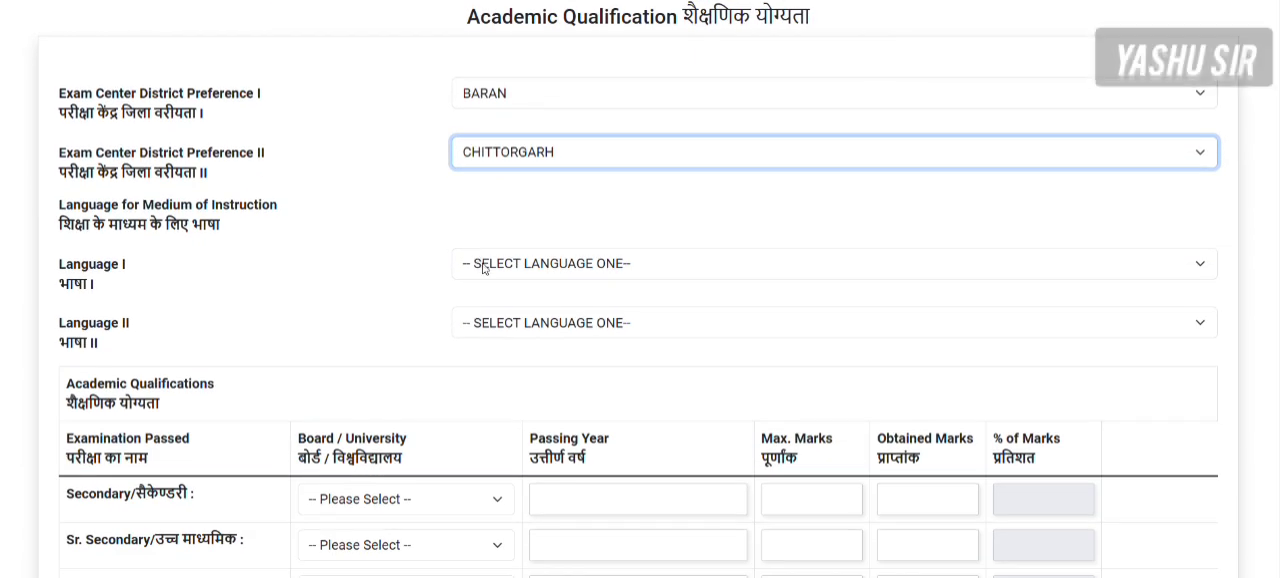
click(484, 266)
click(492, 318)
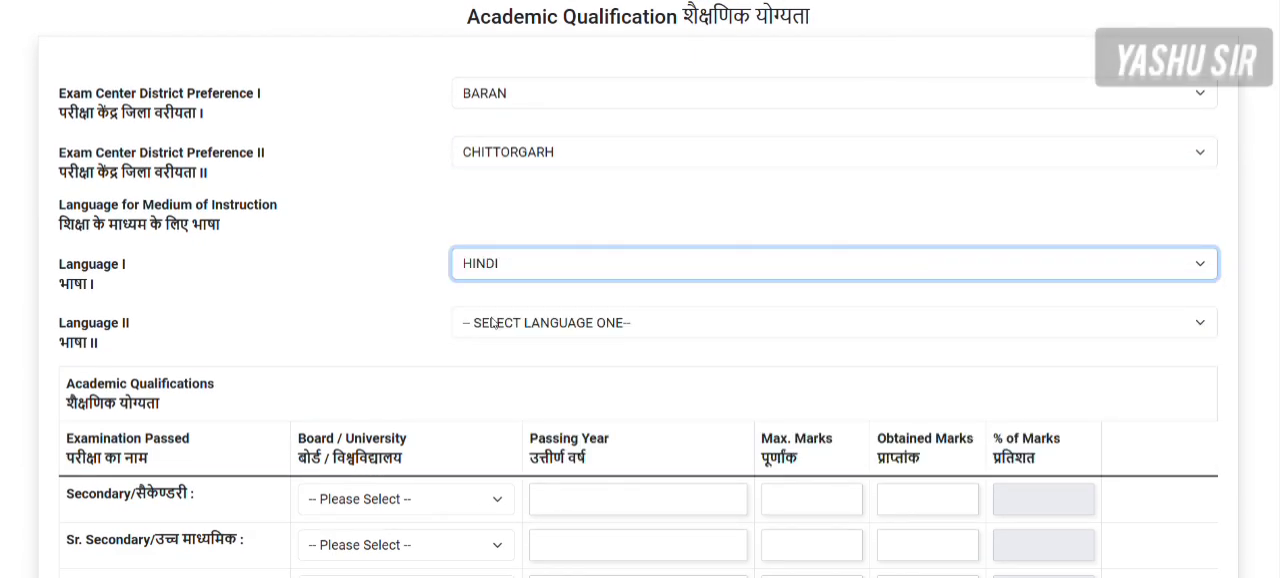
click(492, 322)
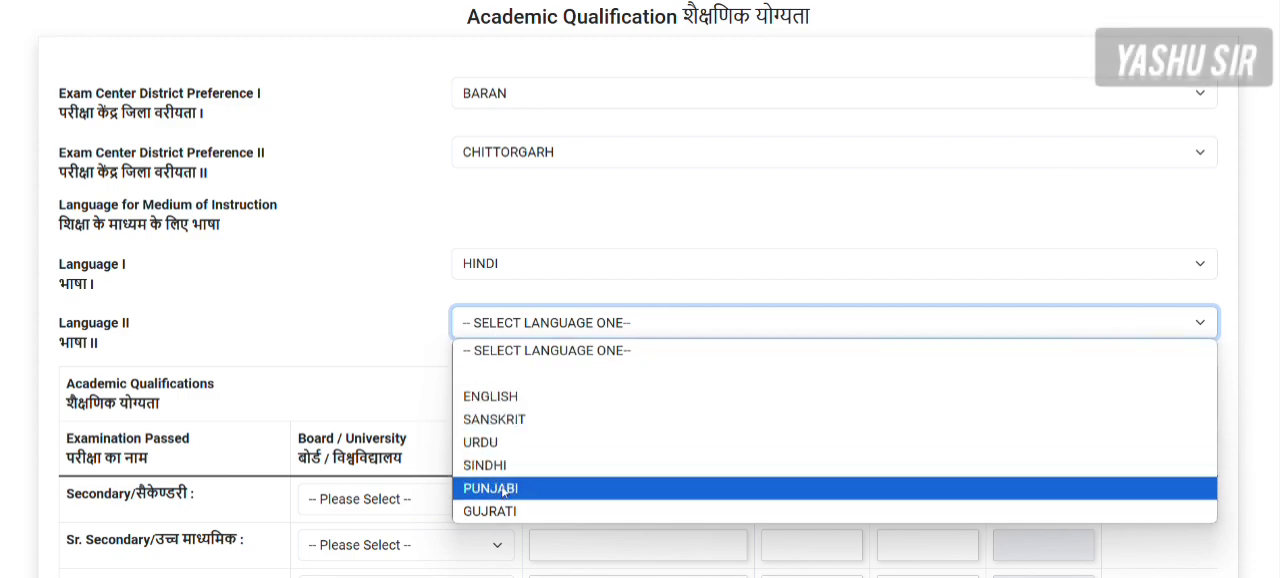
click(492, 398)
- Set the Secondary board to BANASTHALI VIDYAPITH, BANASTHALI and the Sr. Secondary board to BOARD OF HR.SEC. EXAM.,MADRAS, TAMILNADU
scroll(376, 311, down, 3)
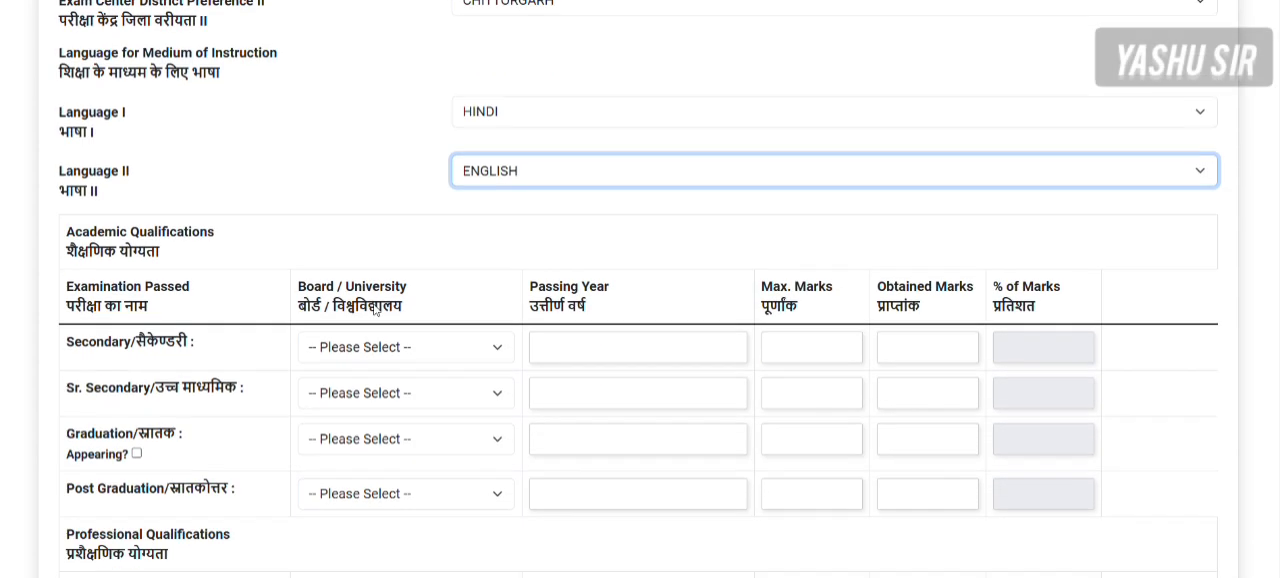
scroll(376, 311, down, 2)
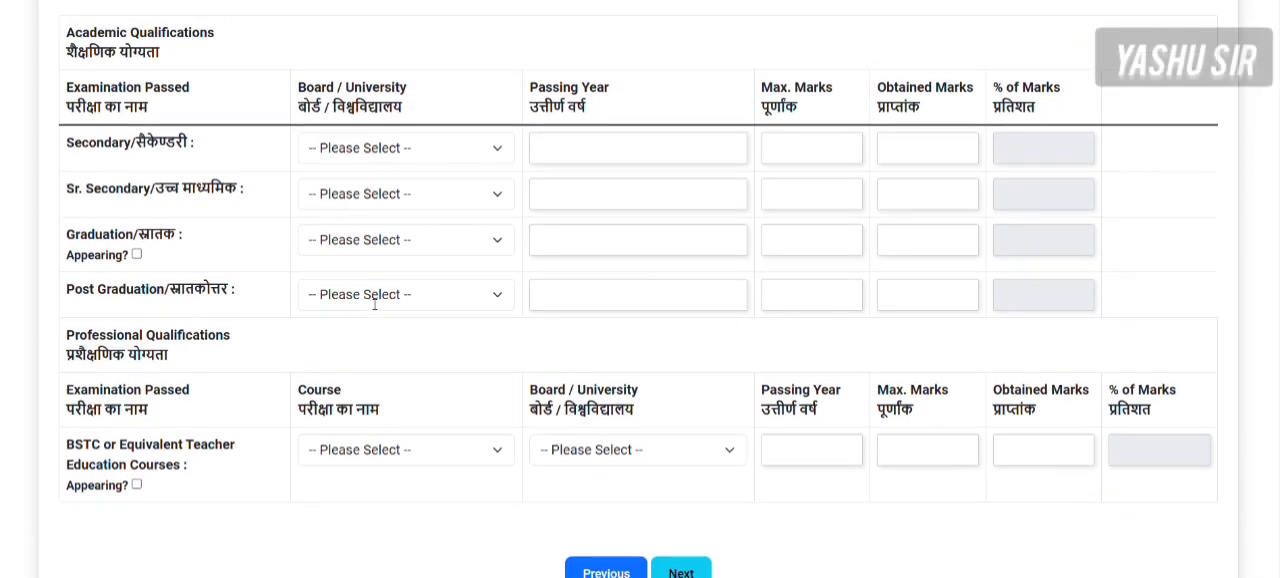
scroll(375, 305, up, 1)
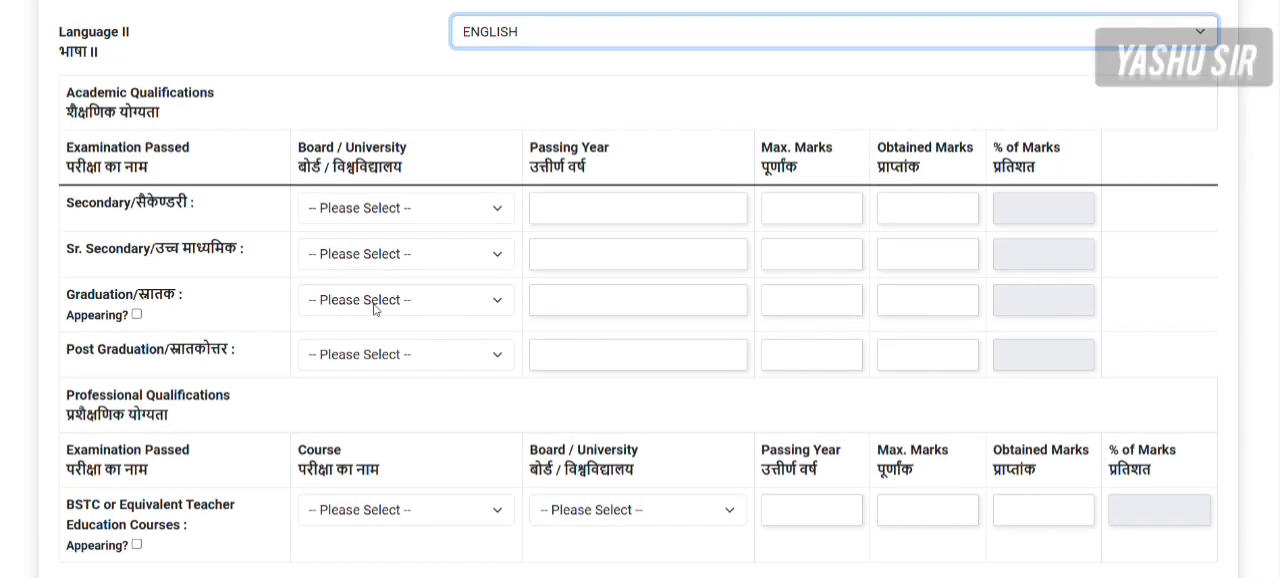
scroll(374, 310, up, 5)
scroll(374, 310, down, 5)
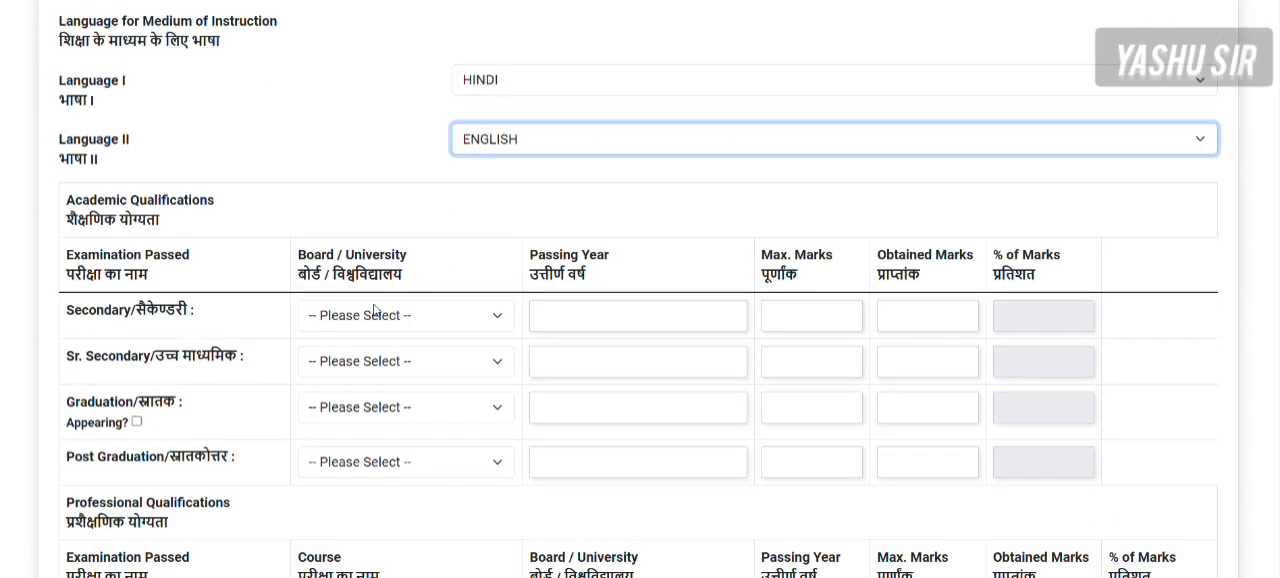
click(352, 208)
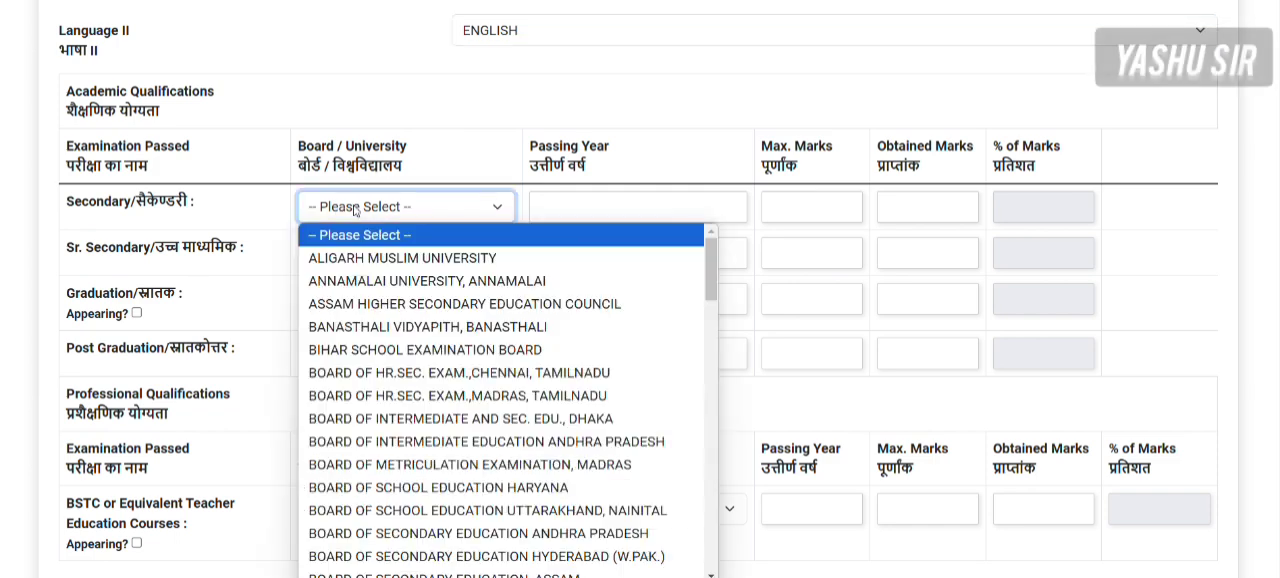
click(355, 334)
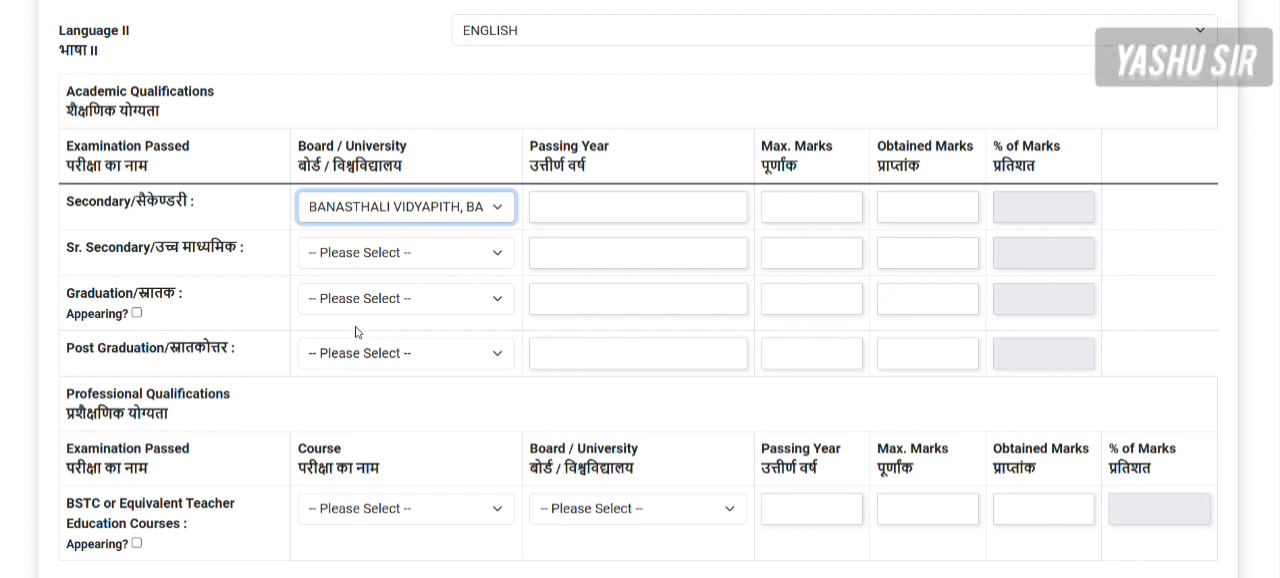
click(366, 253)
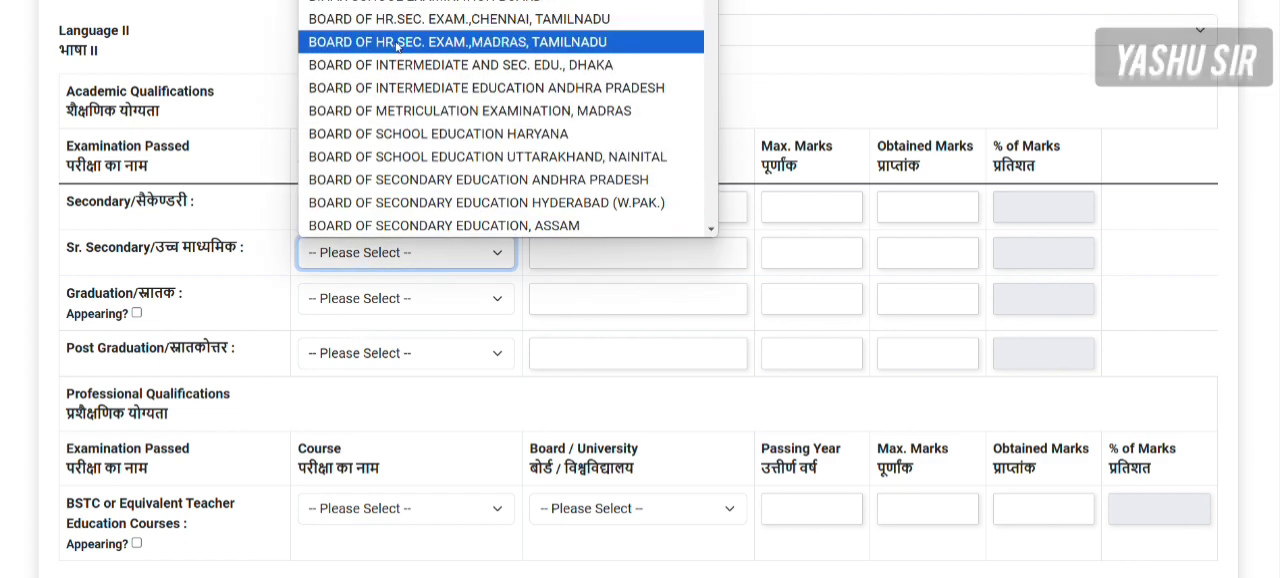
click(398, 42)
- Enter the Secondary results: passing year 2018, maximum marks 500 and obtained marks 400
click(590, 209)
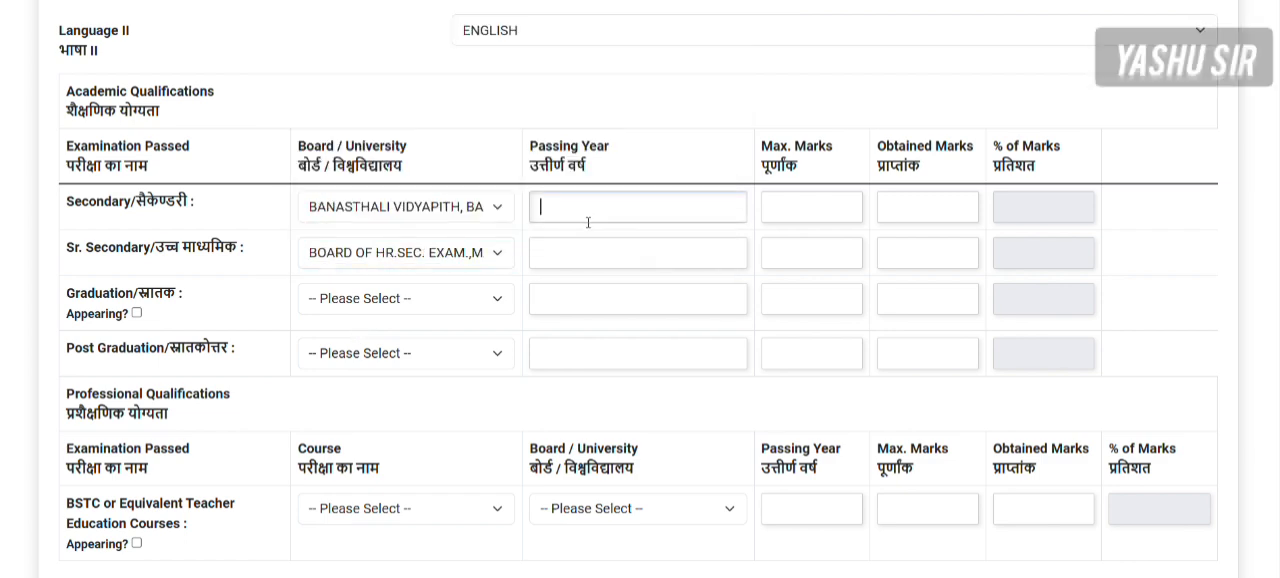
text(2018)
click(838, 208)
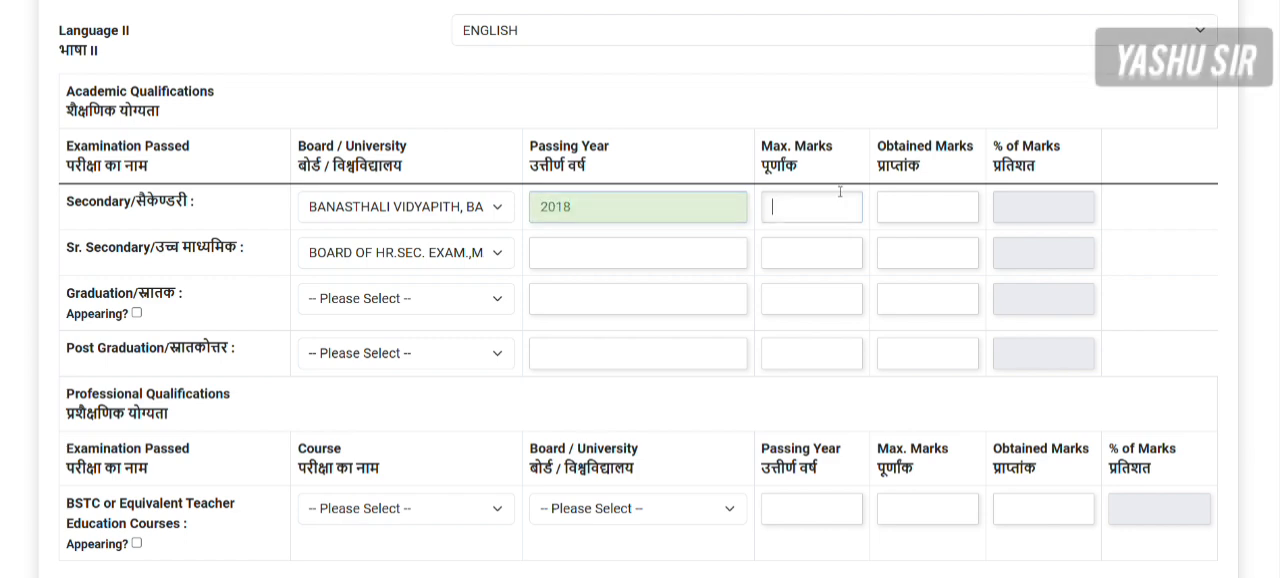
text(500)
click(916, 204)
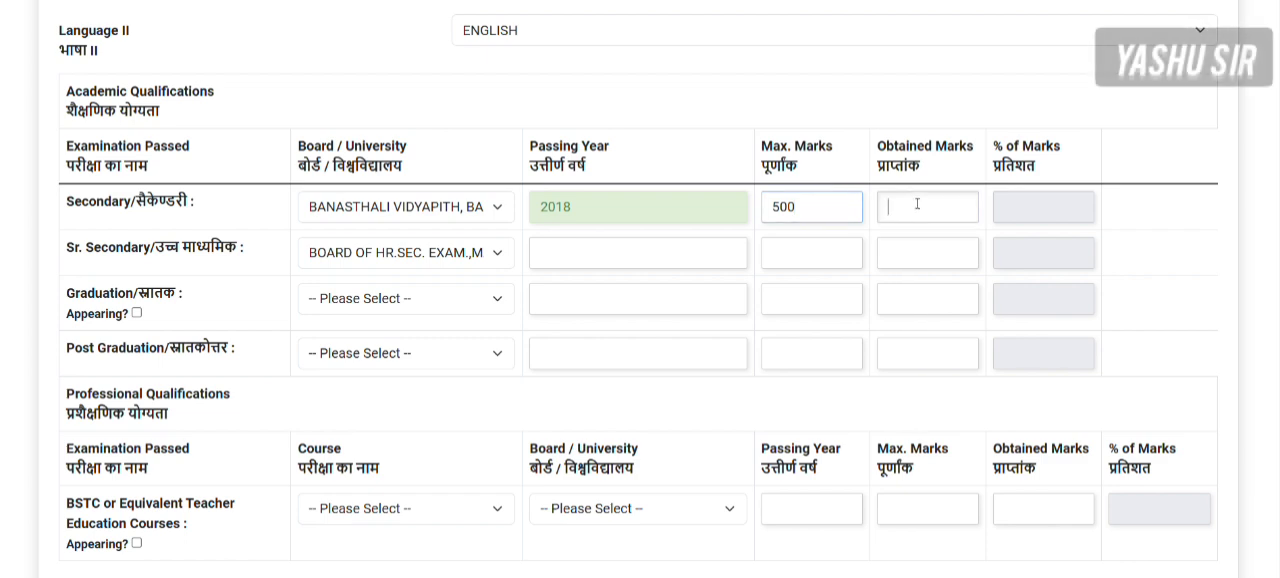
text(400)
- Enter the Sr. Secondary results: passing year 2020, maximum marks 400 and obtained marks 300
click(547, 261)
text(2020)
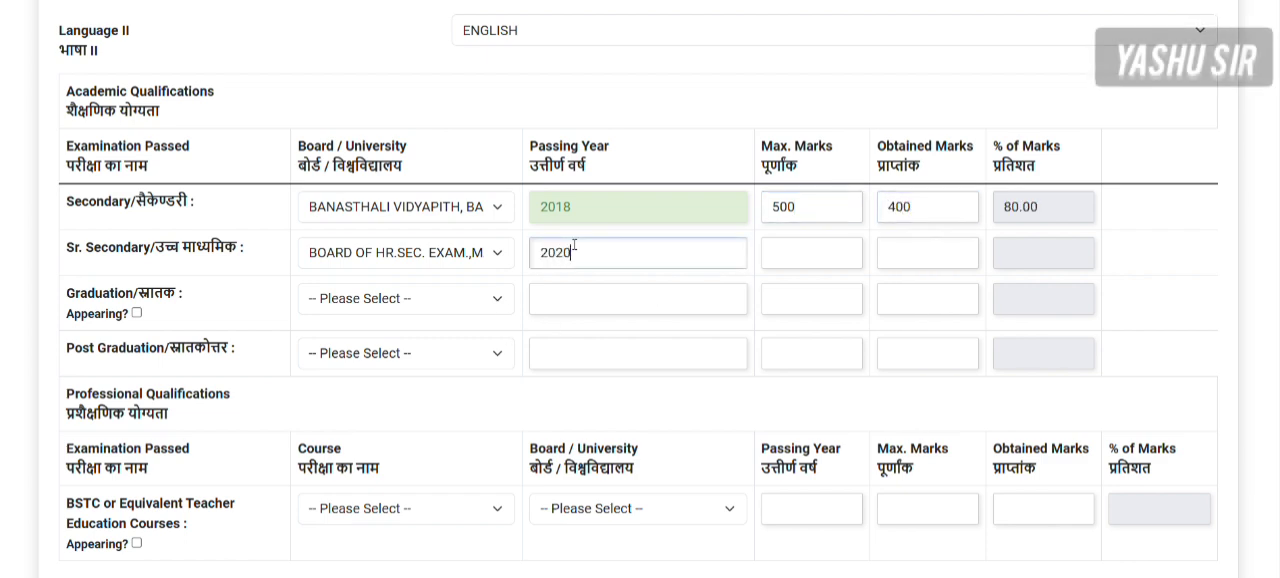
click(776, 256)
text(400)
click(924, 252)
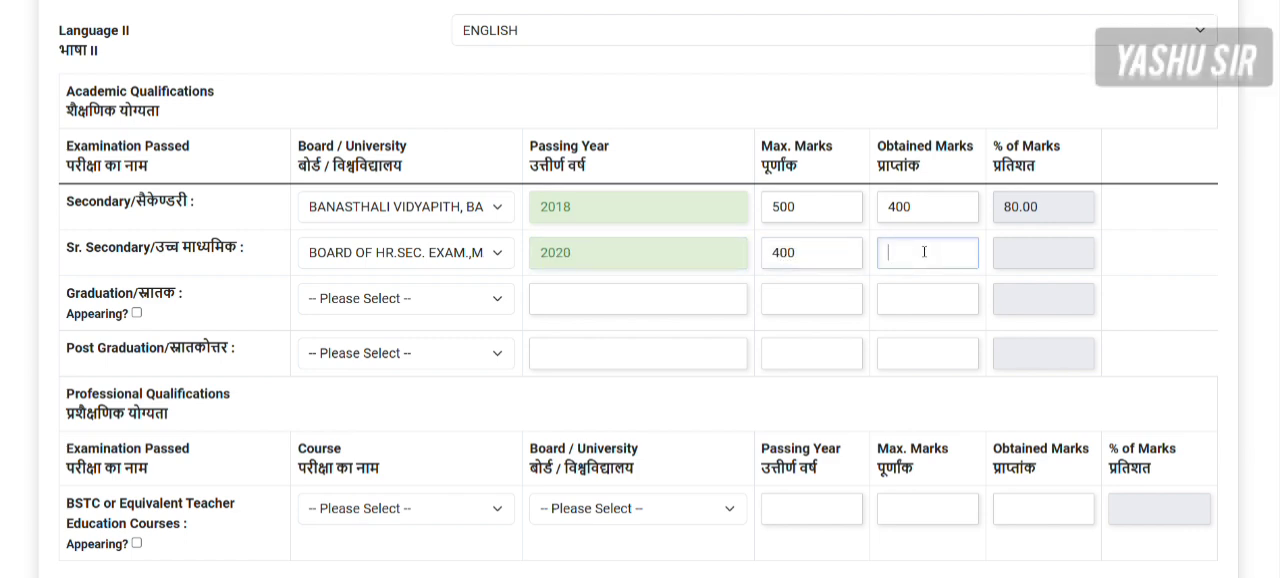
text(300)
scroll(397, 288, down, 2)
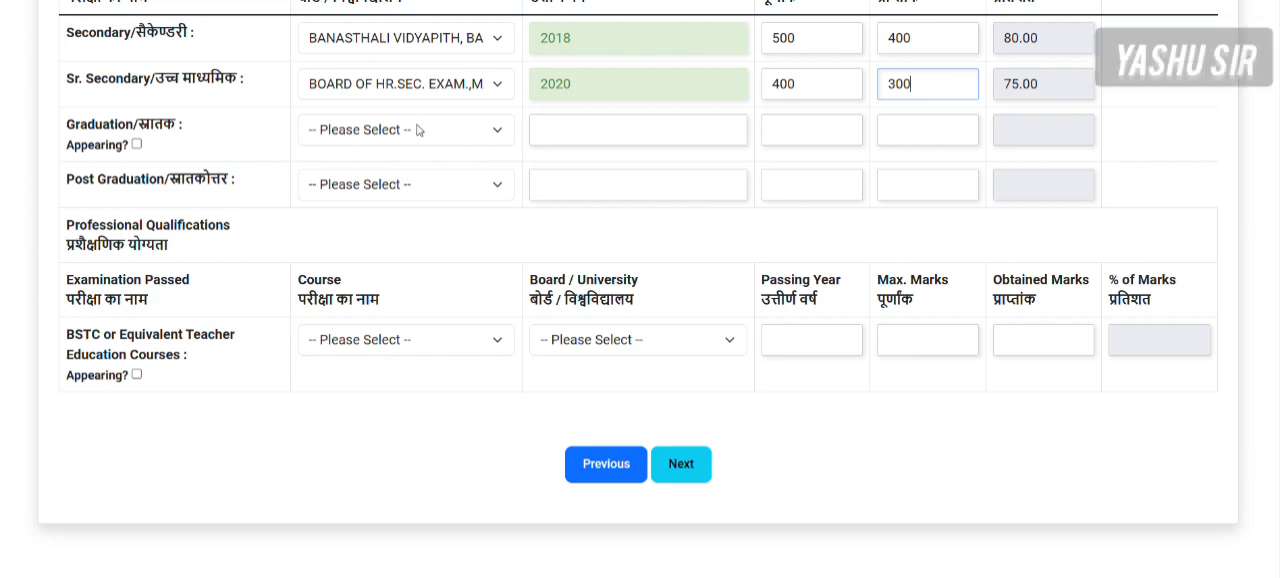
- Set the BSTC professional qualification's course to BSTC (2 Years) and its board or university to GGTU BANSWARA
click(352, 345)
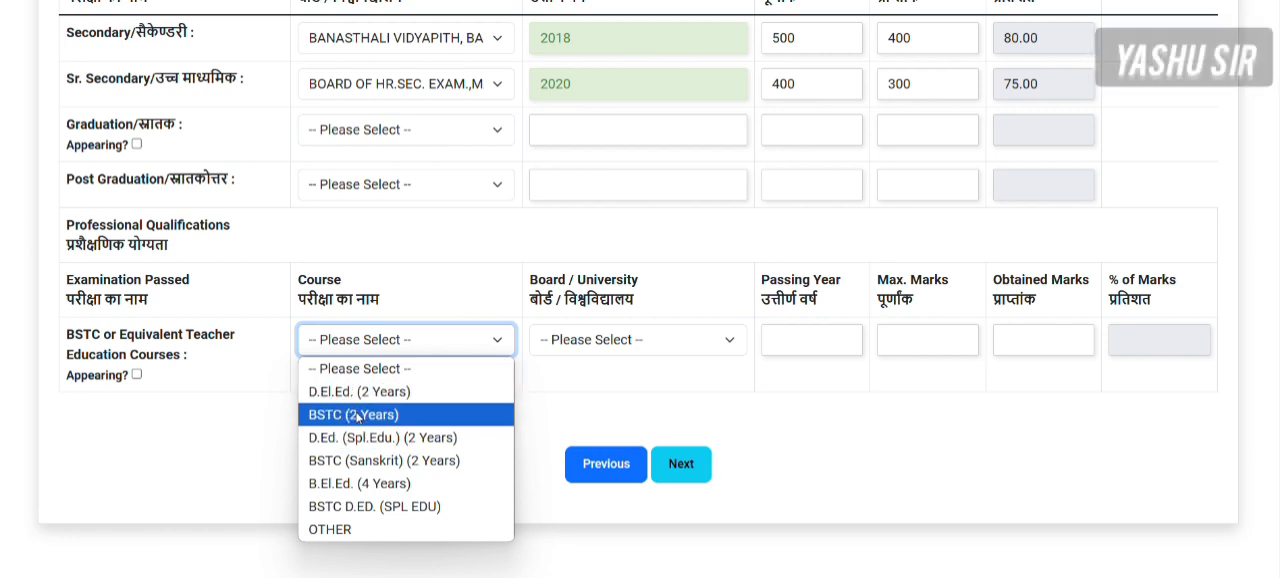
click(367, 535)
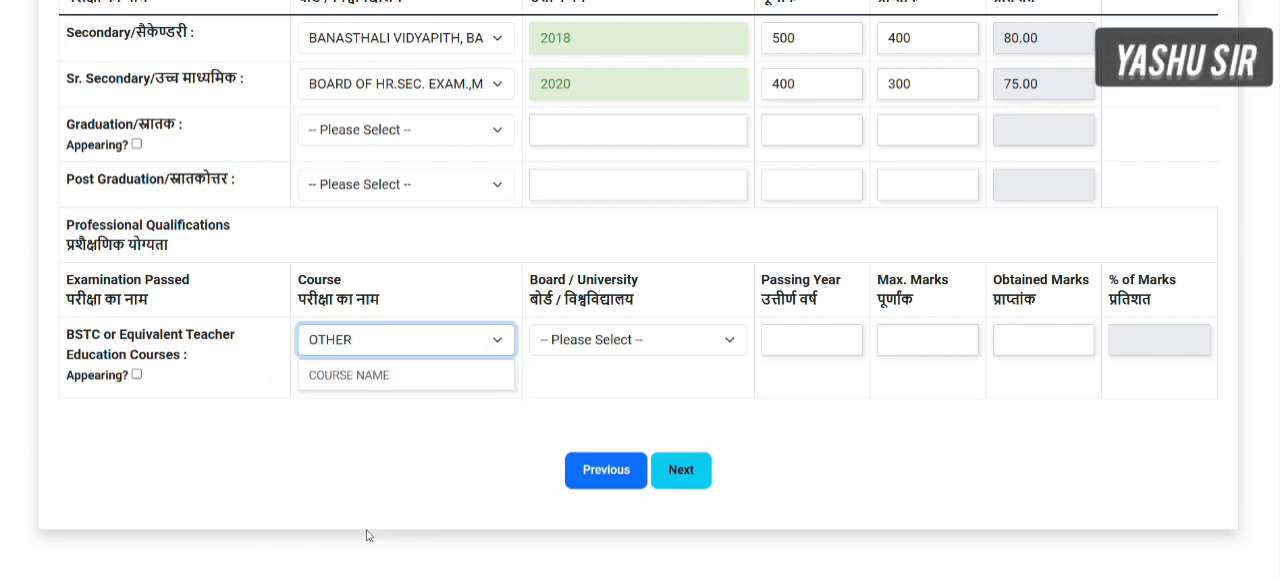
click(429, 345)
click(397, 418)
click(626, 350)
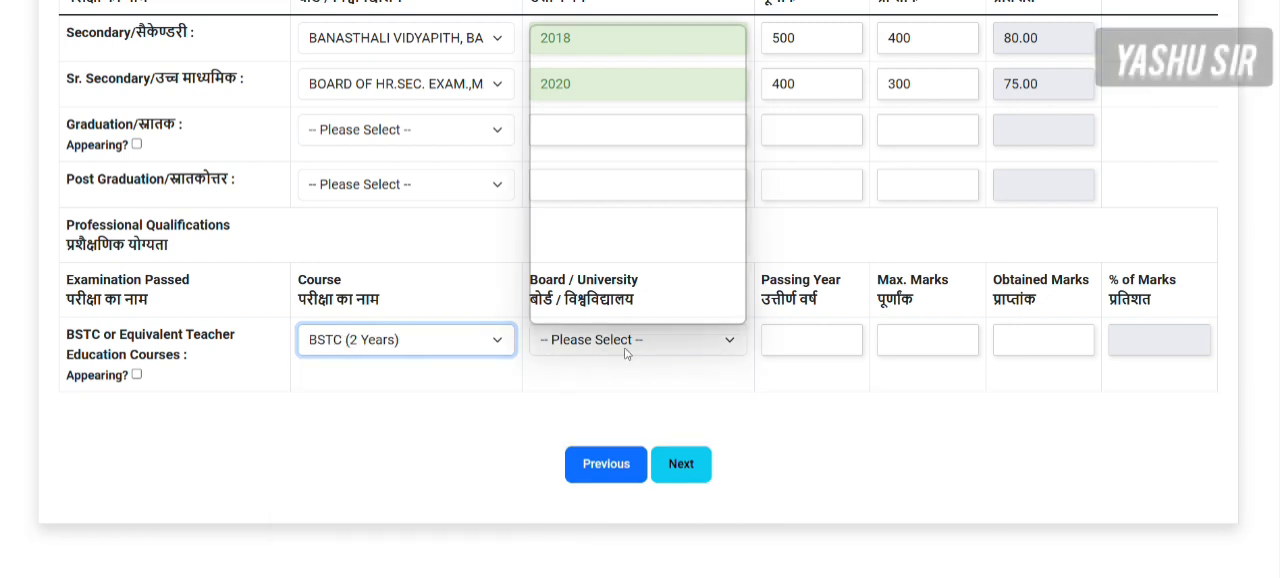
click(576, 311)
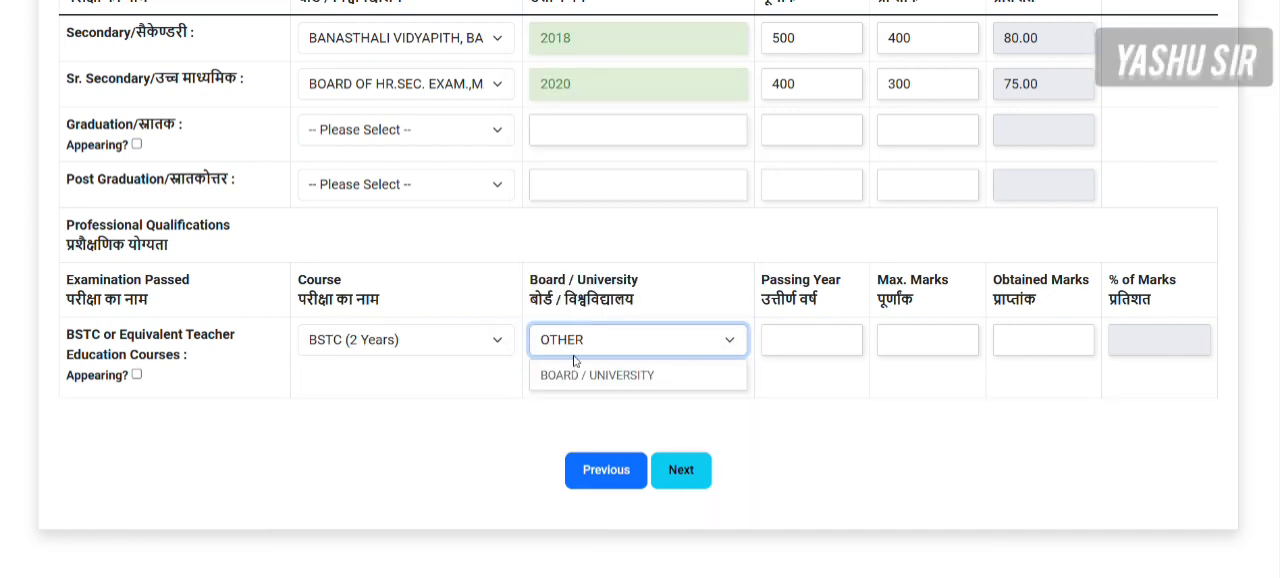
click(575, 350)
click(585, 56)
- Enter the BSTC results: passing year 2024, maximum marks 600 and obtained marks 500
click(805, 340)
text(2024)
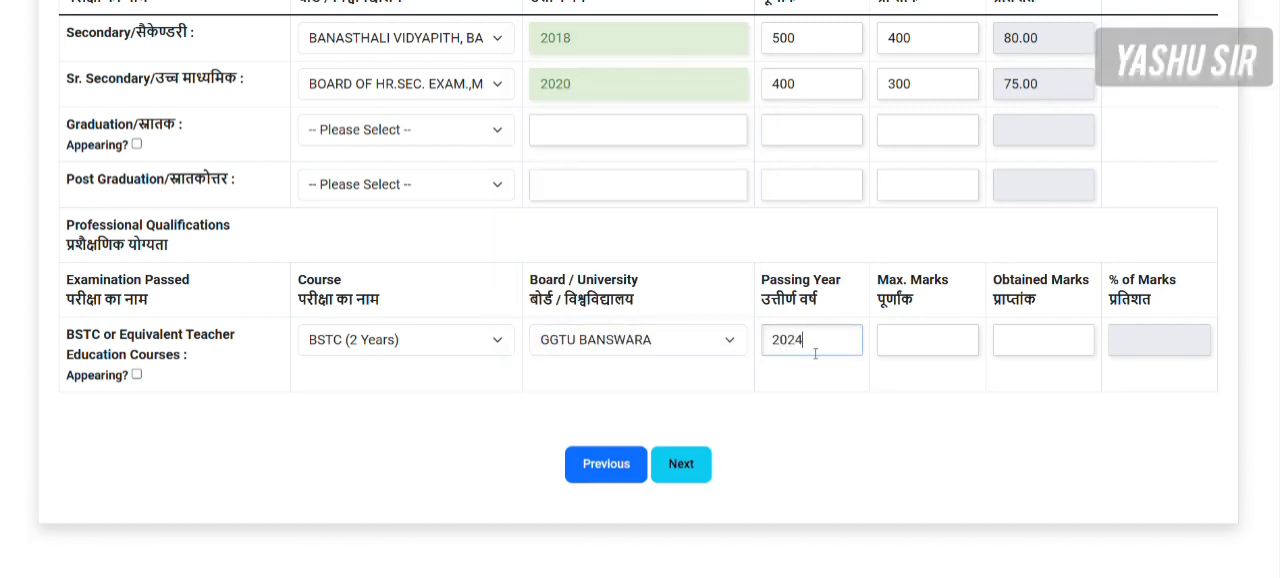
click(882, 341)
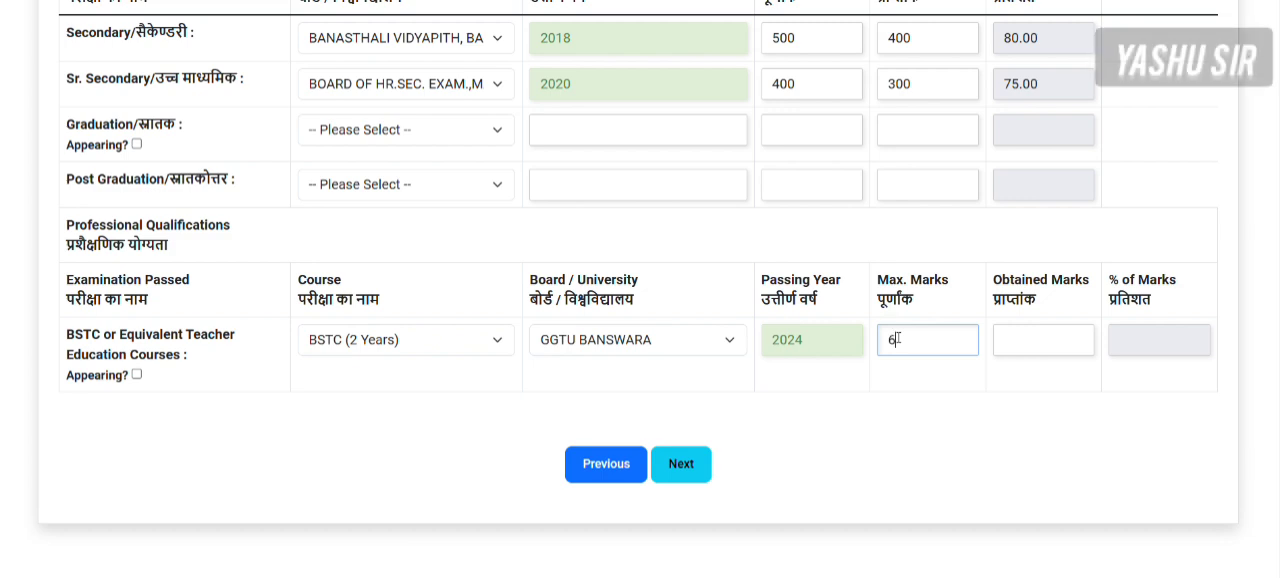
click(1004, 339)
text(500)
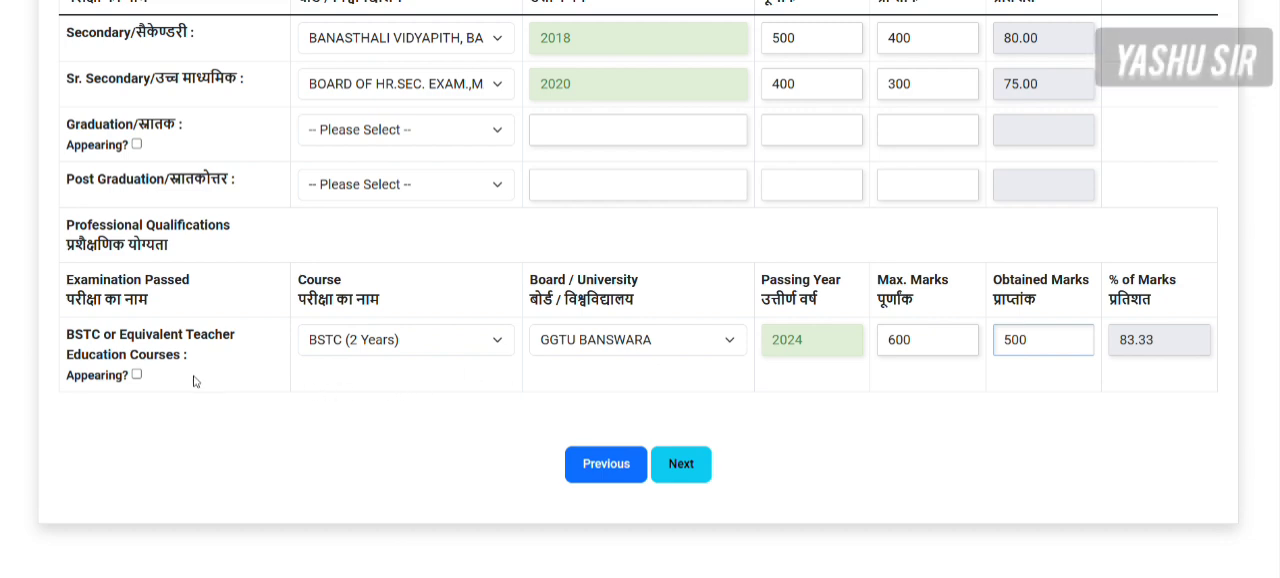
- Mark the BSTC course as appearing, fill in the roll or enrolment number and choose First Year
click(137, 375)
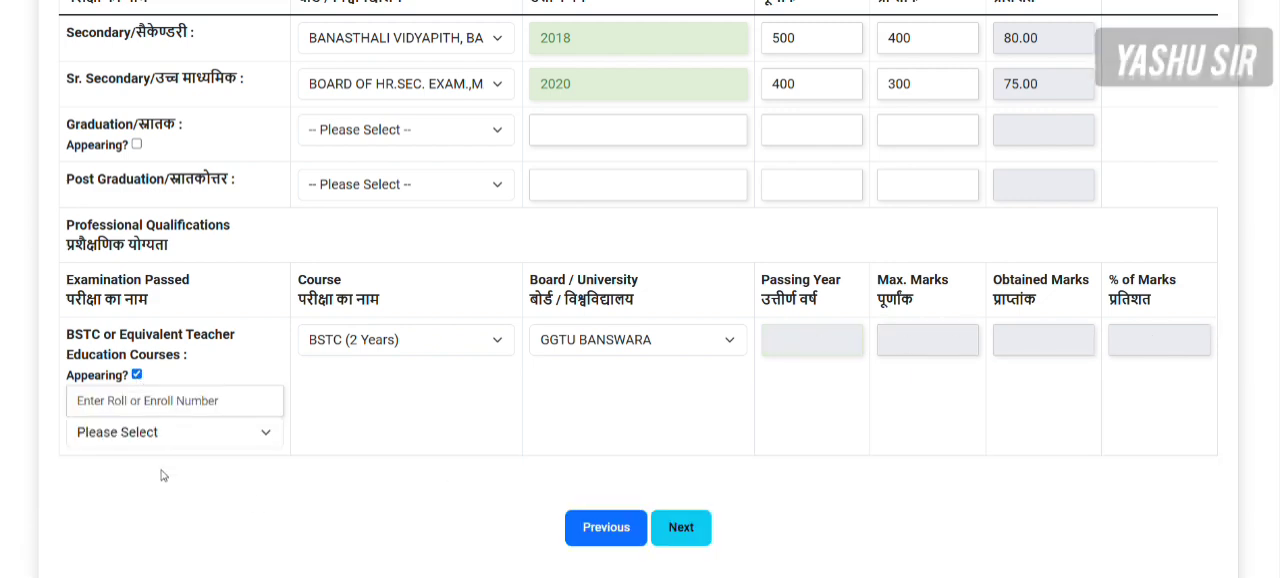
click(143, 401)
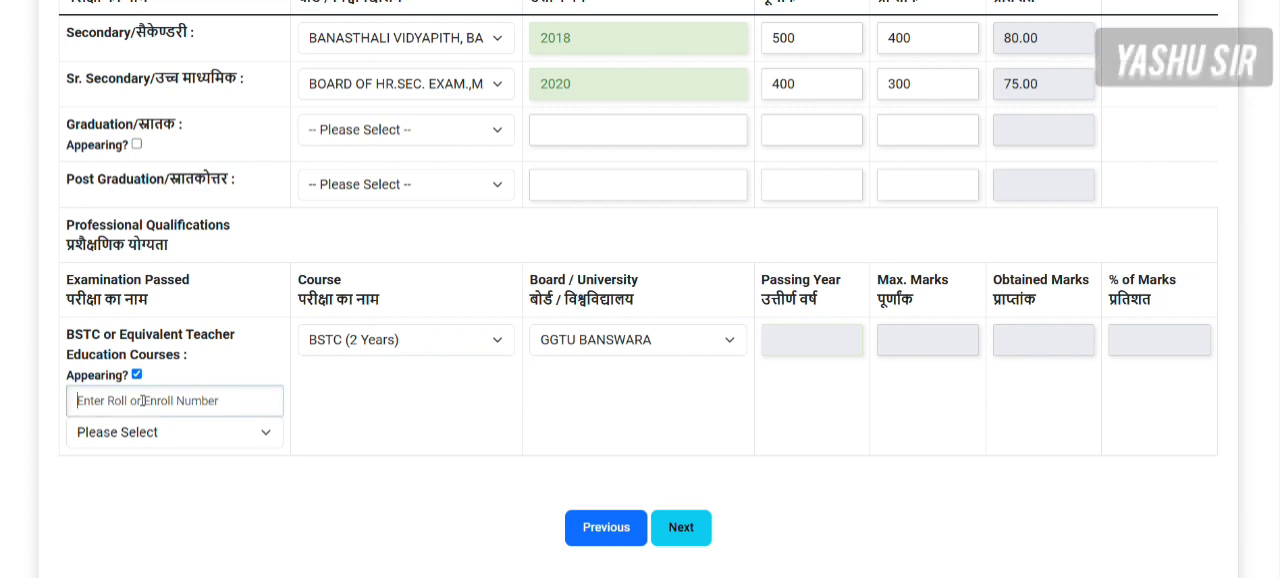
text(4776444)
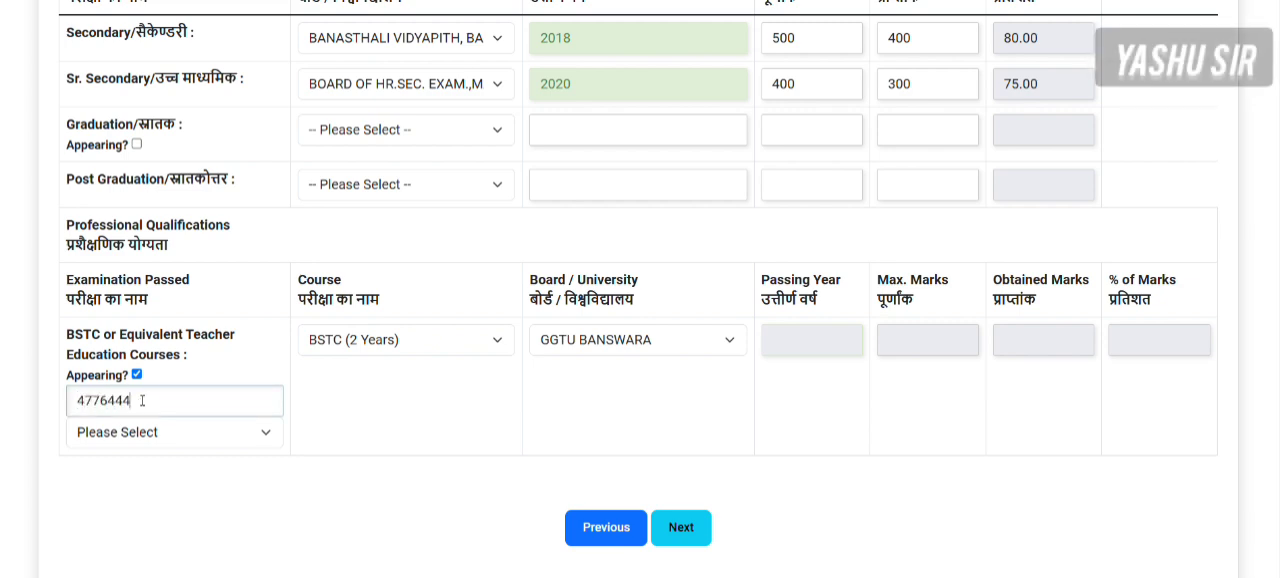
click(131, 440)
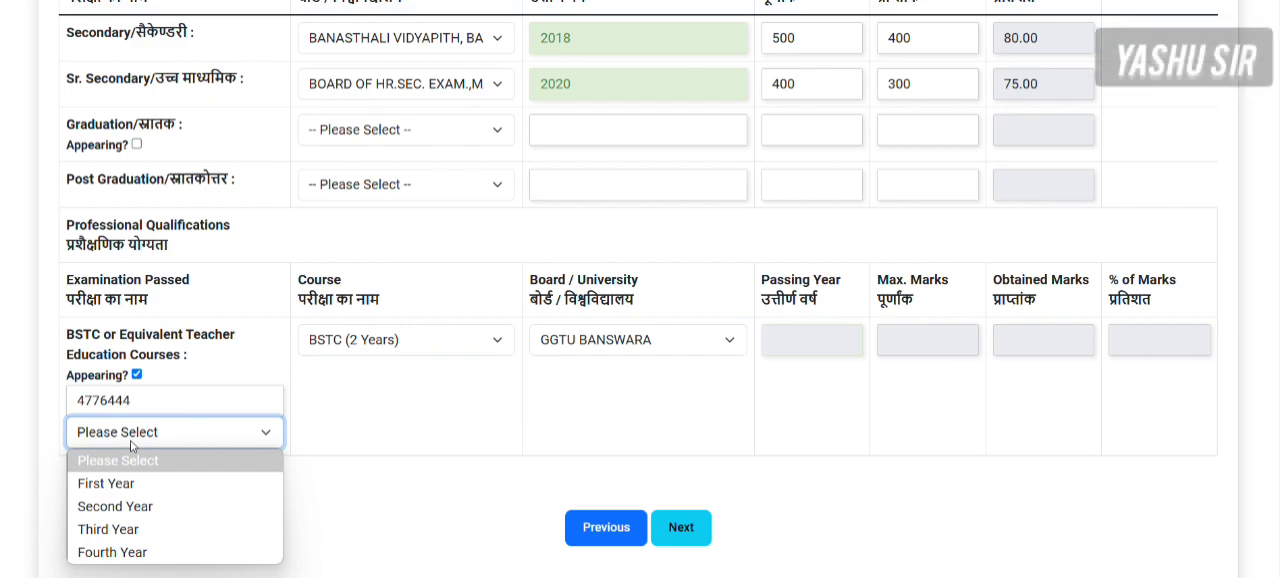
click(126, 490)
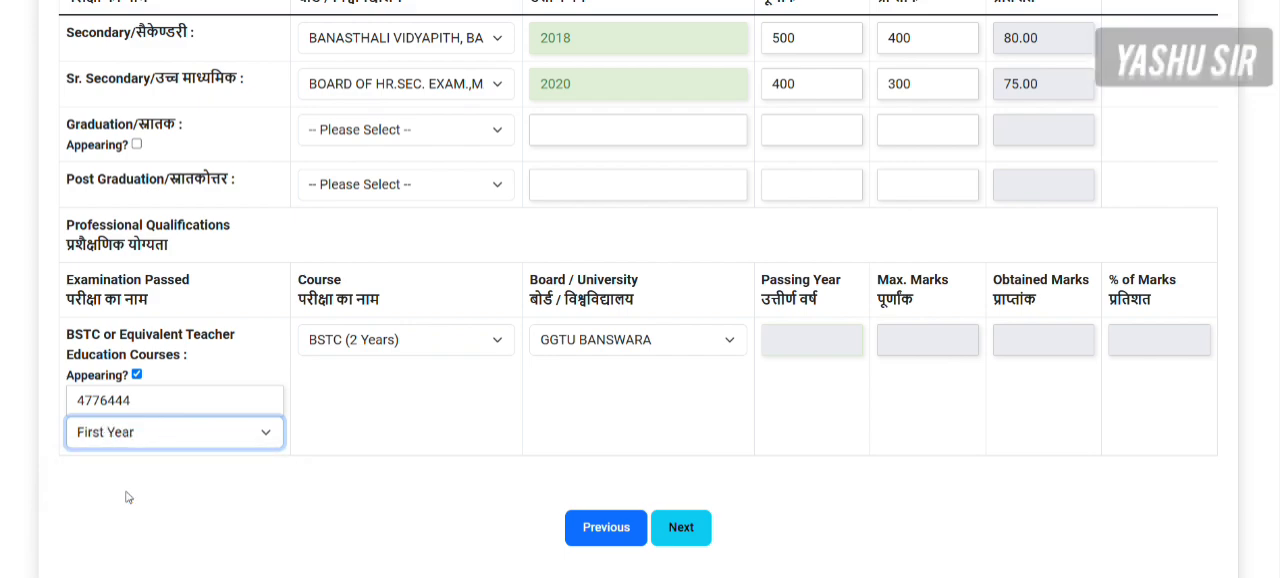
- Check the completed qualification details and proceed to the Upload Images stage
scroll(708, 479, up, 6)
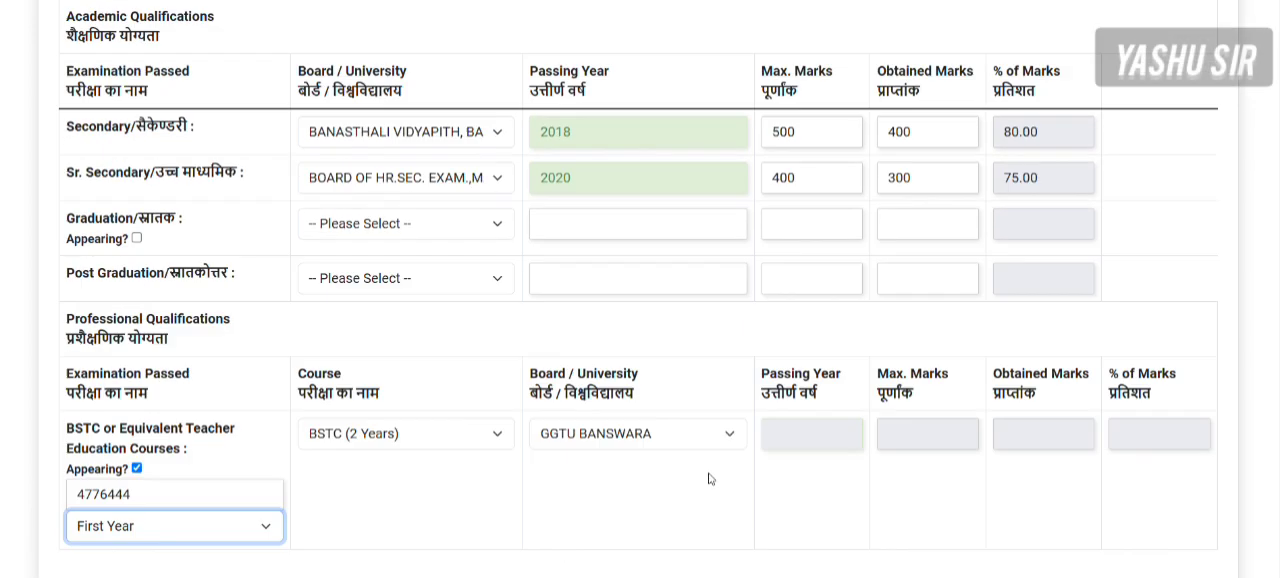
scroll(708, 479, down, 2)
scroll(708, 479, down, 5)
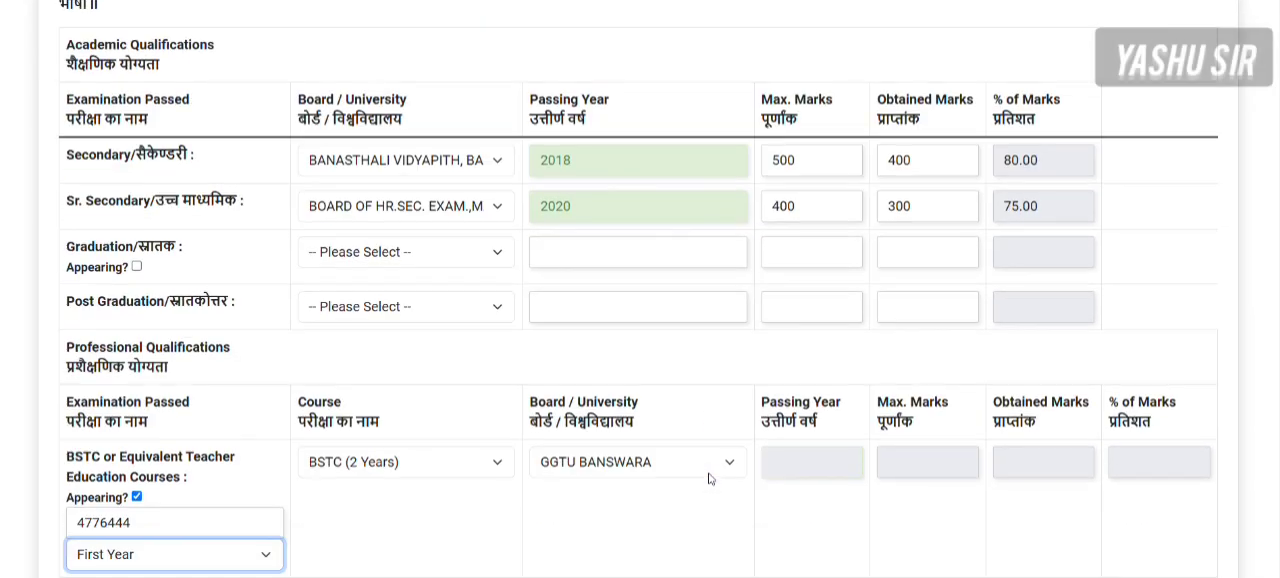
click(674, 484)
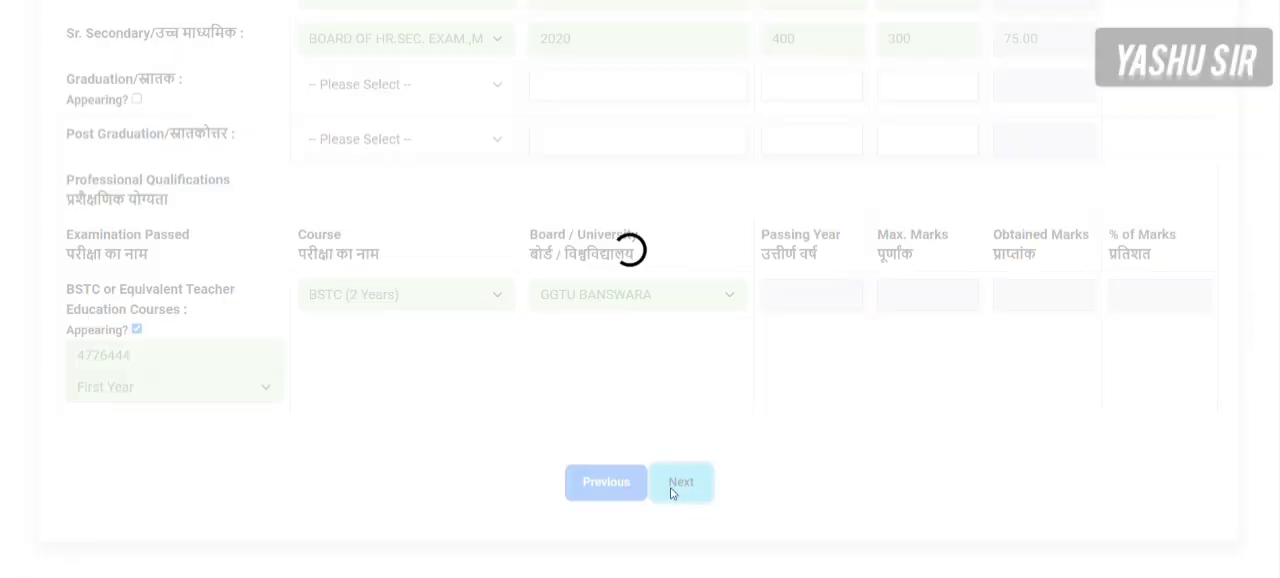
- Attach P1631881.jpg from the photo folder as the candidate's photo and sign.jpg as the signature
scroll(658, 402, down, 3)
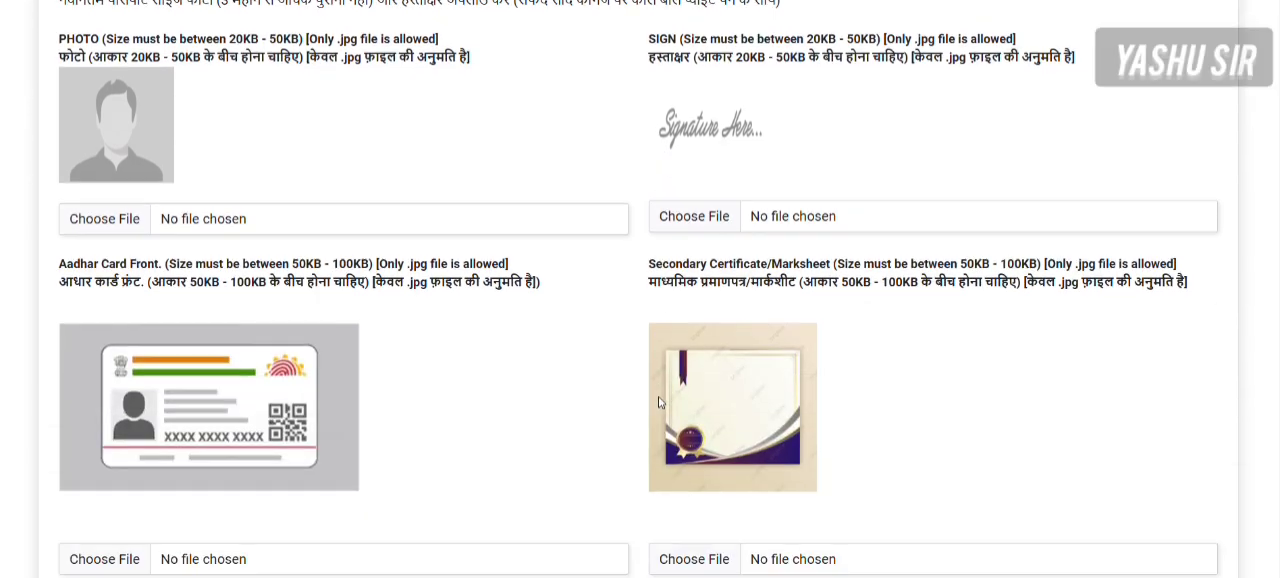
scroll(658, 402, up, 2)
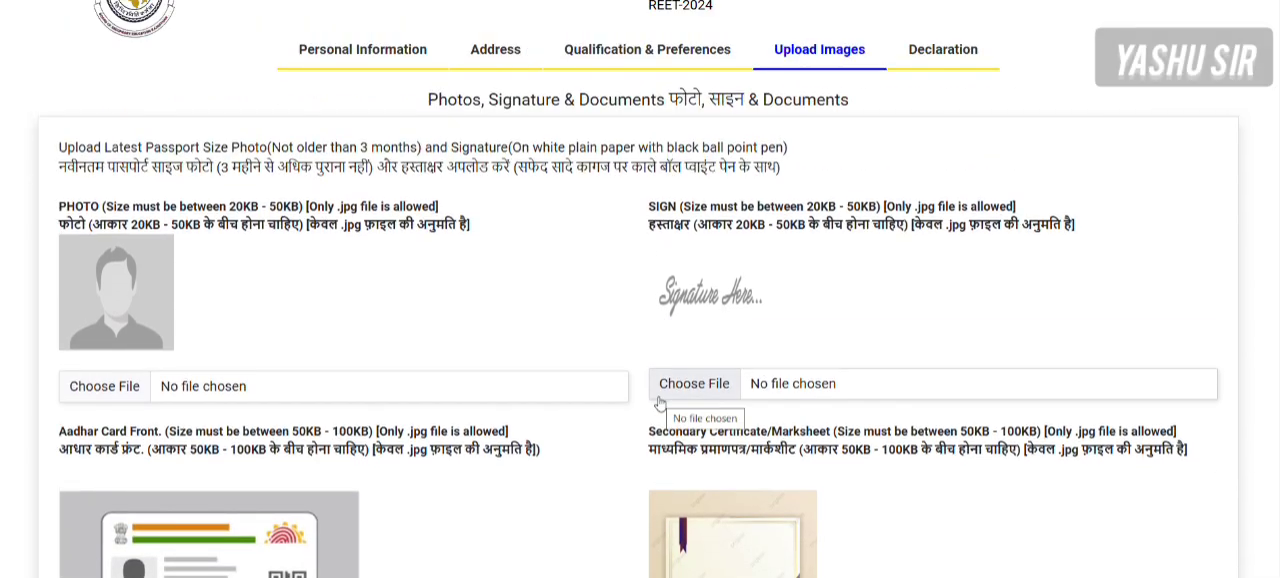
scroll(658, 402, down, 3)
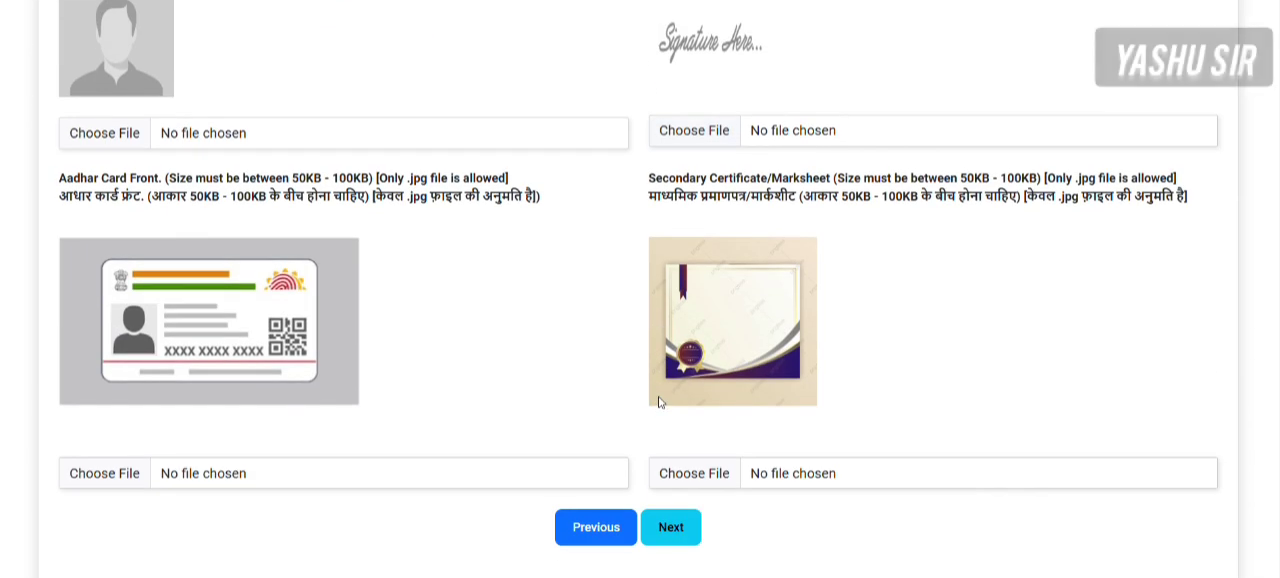
scroll(658, 402, up, 2)
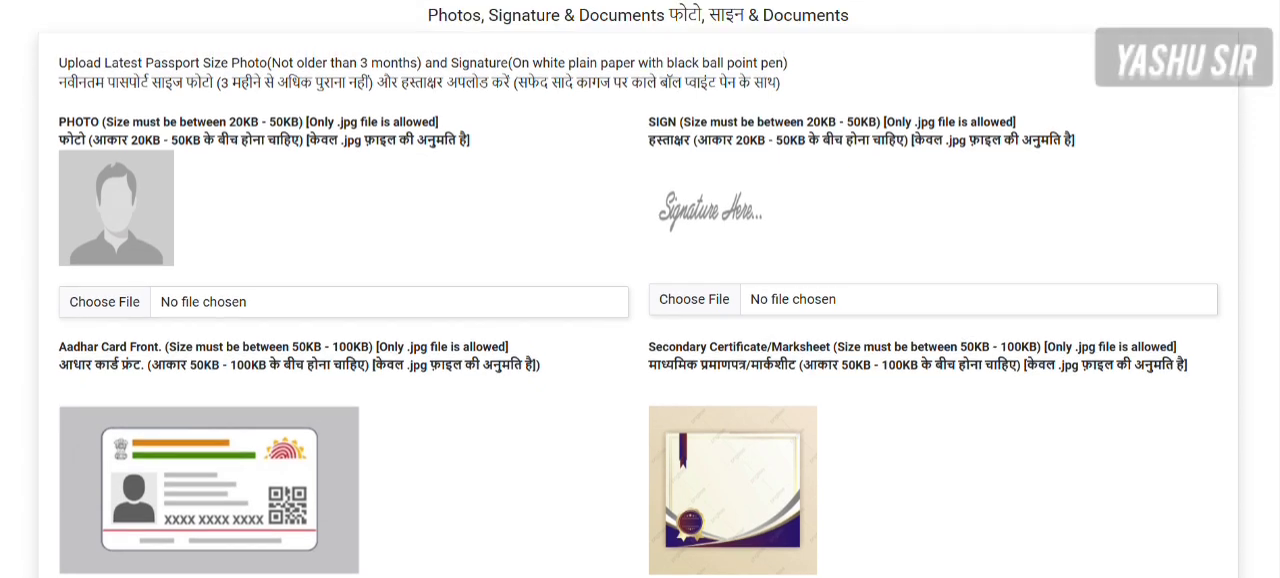
scroll(486, 280, up, 2)
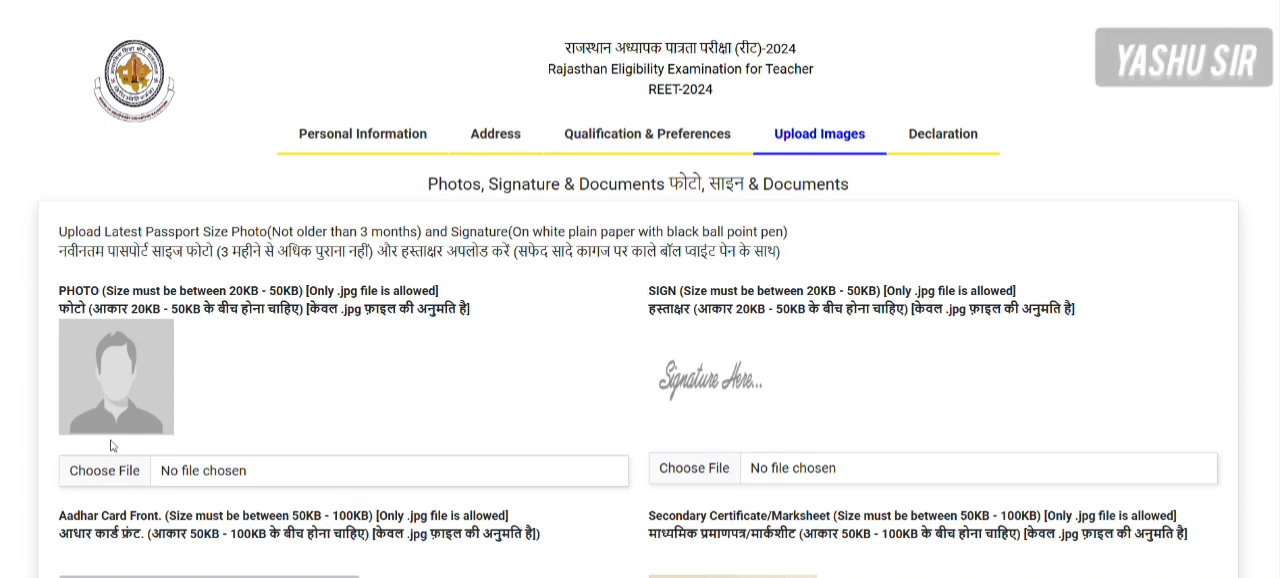
click(96, 474)
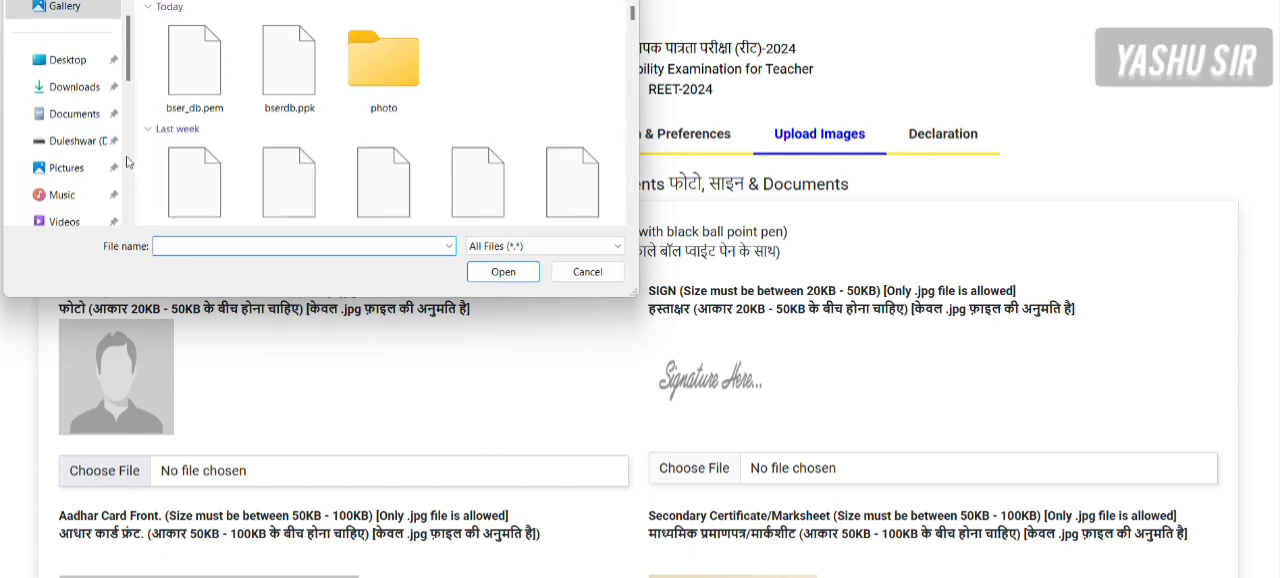
double_click(364, 70)
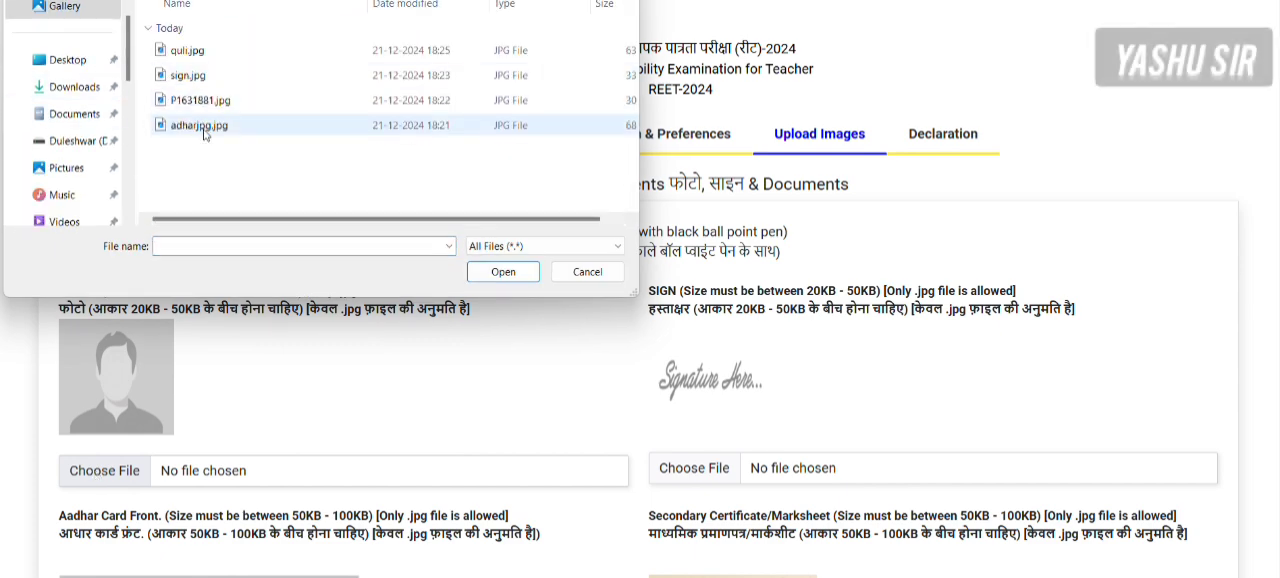
double_click(200, 100)
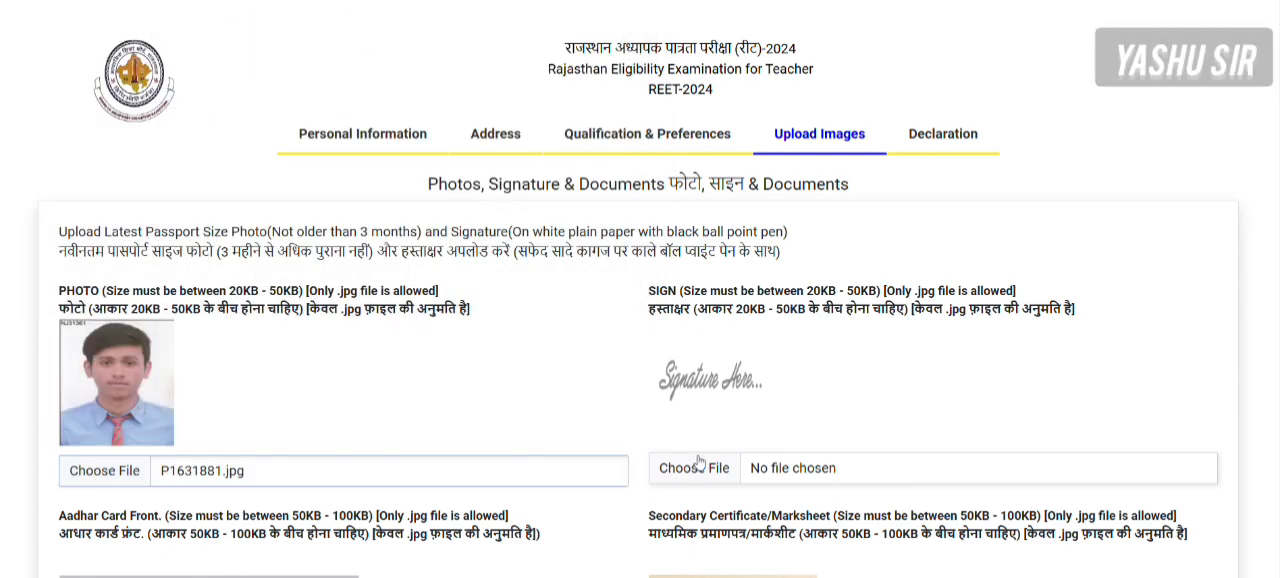
click(688, 468)
double_click(188, 75)
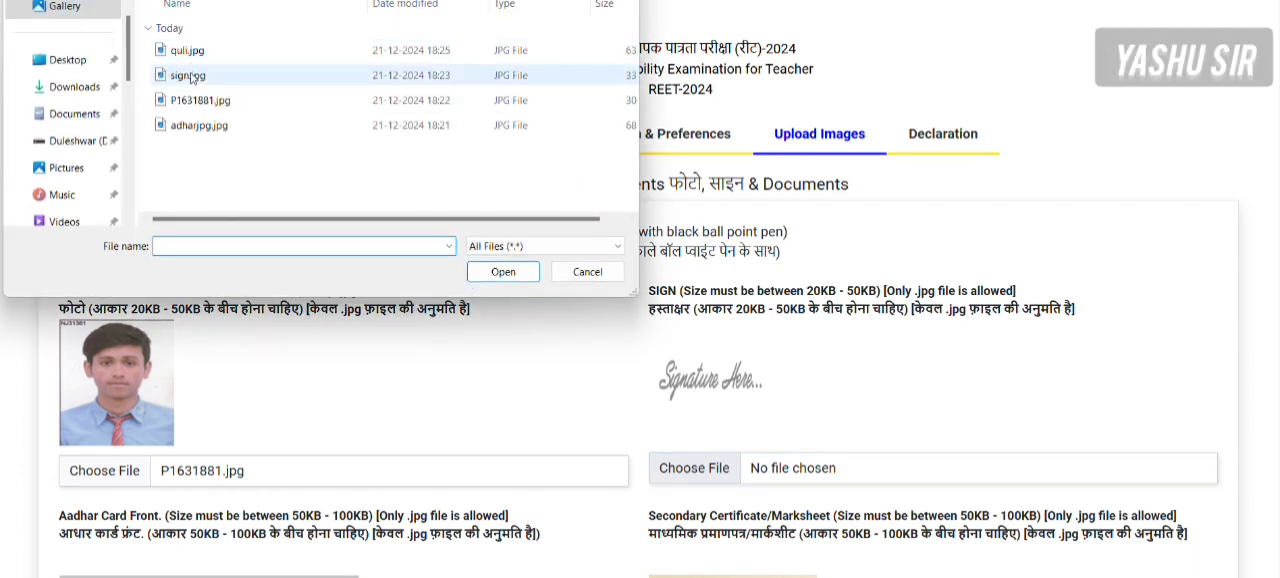
- Attach adharjpg.jpg as the Aadhar card front and quli.jpg as the secondary certificate/marksheet
scroll(752, 483, down, 1)
scroll(752, 483, down, 2)
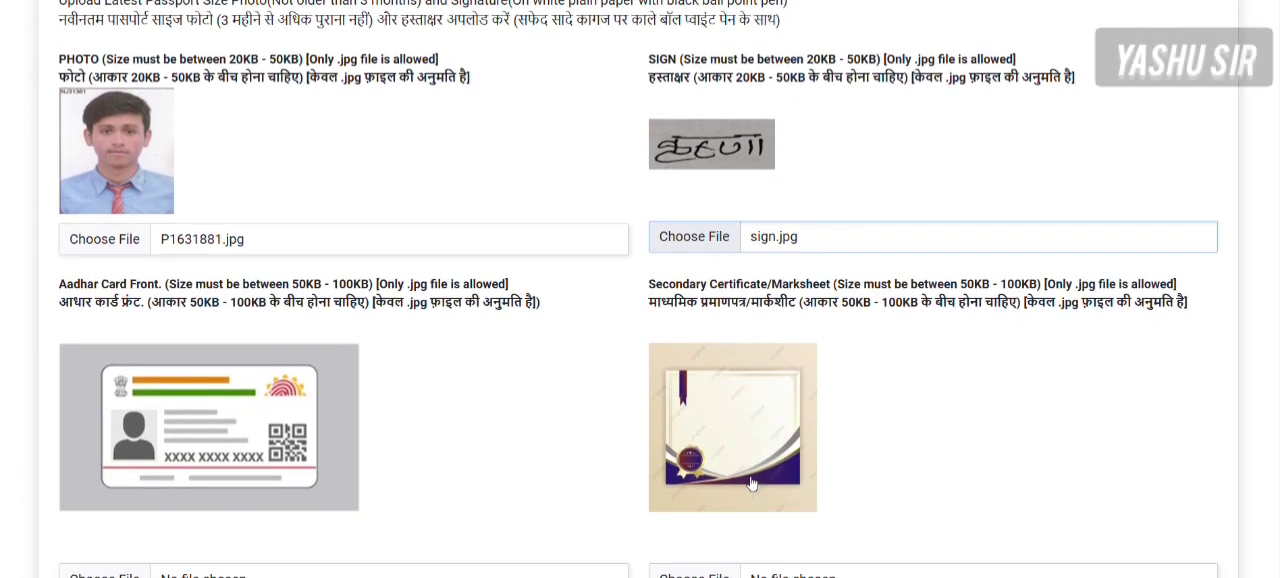
click(100, 557)
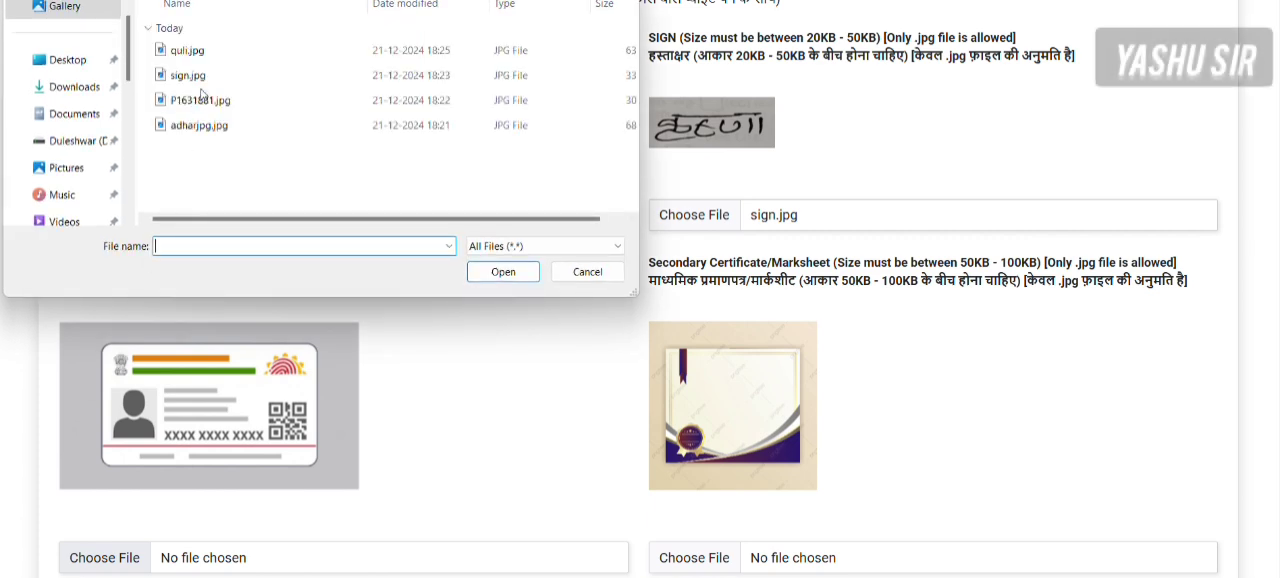
double_click(200, 125)
scroll(560, 460, down, 1)
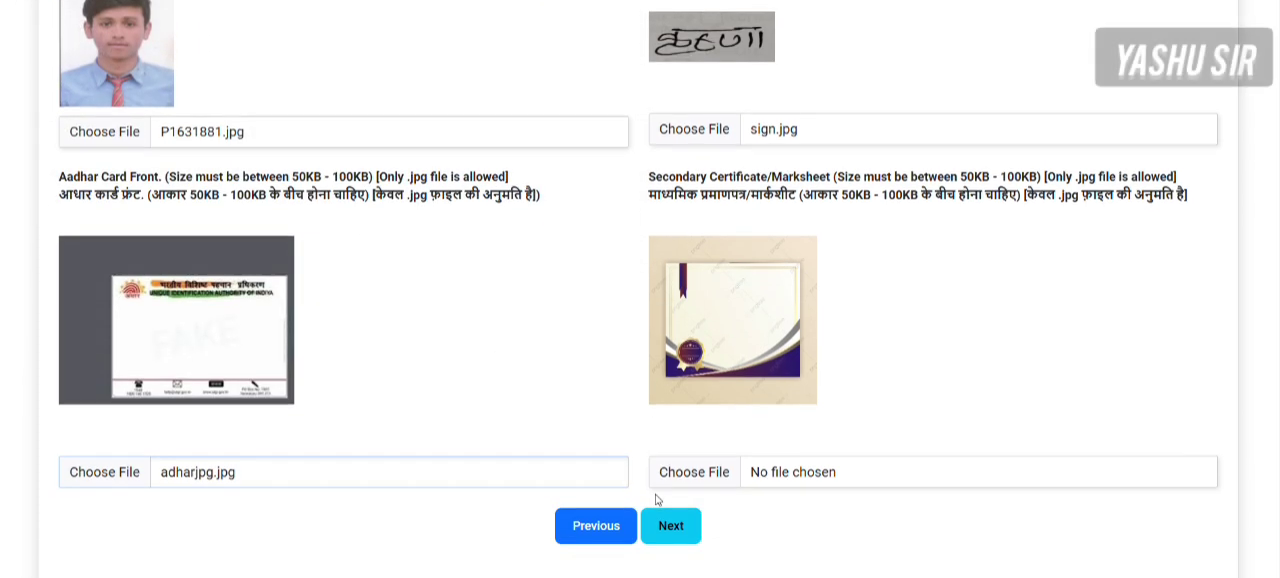
click(688, 458)
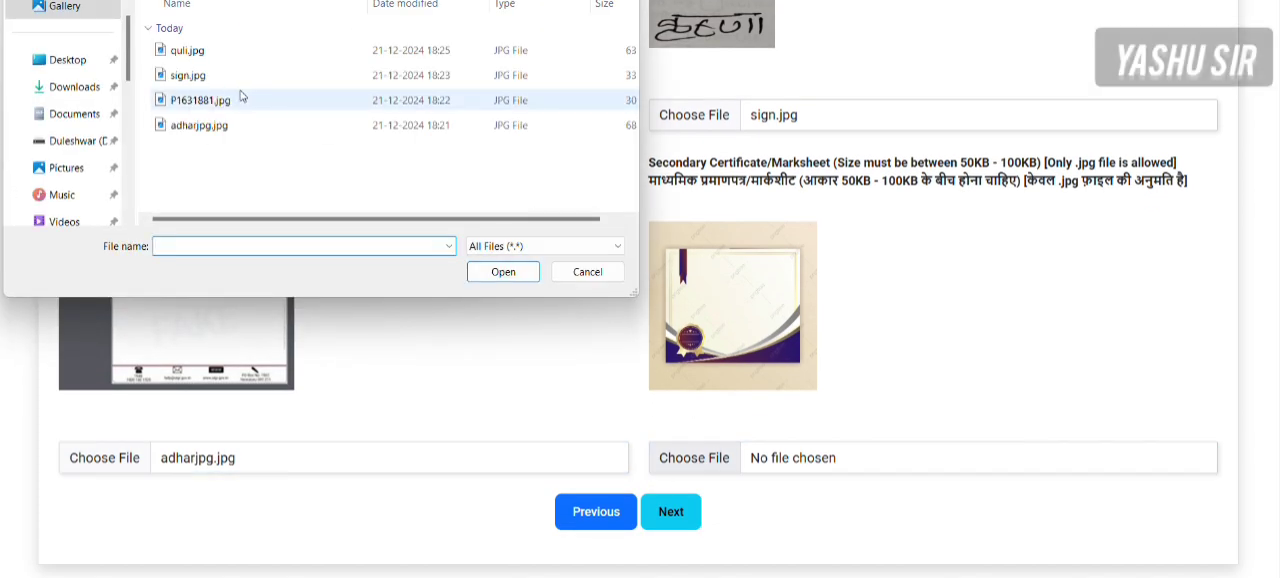
double_click(190, 50)
- Check the previews of the four attached images and proceed to the Declaration stage
scroll(844, 360, up, 3)
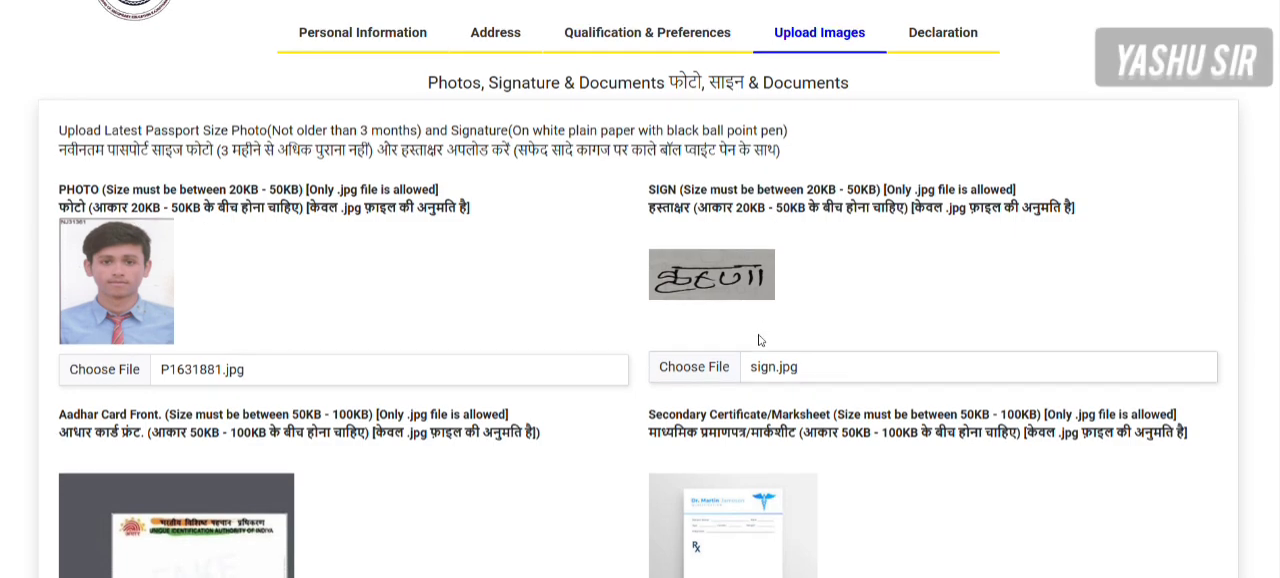
scroll(757, 338, down, 2)
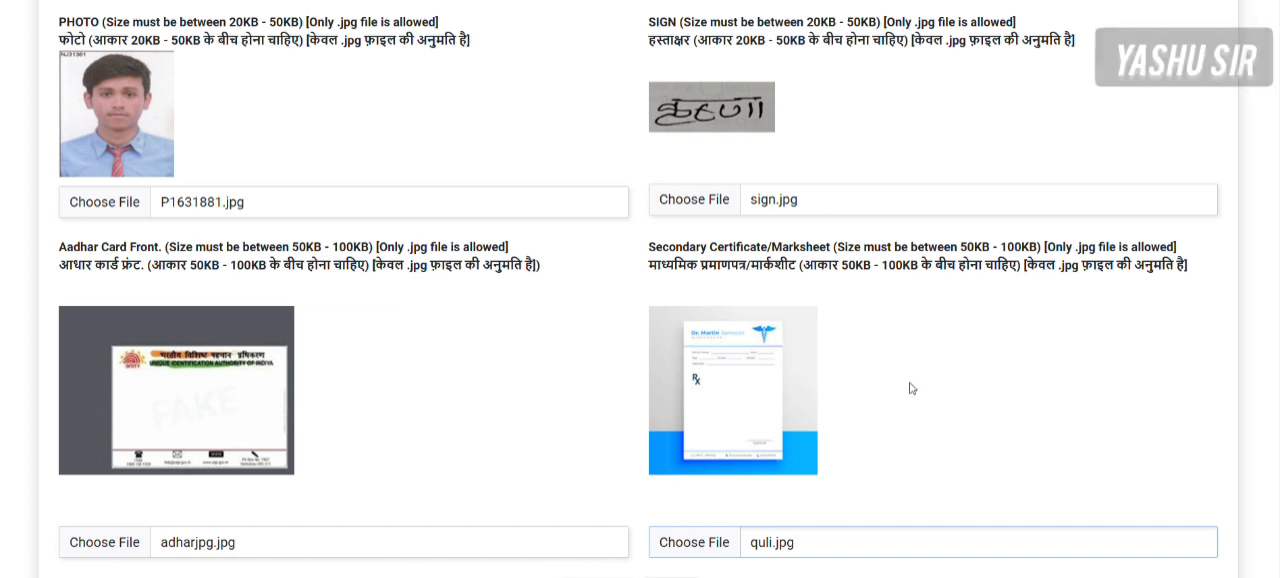
scroll(910, 386, down, 1)
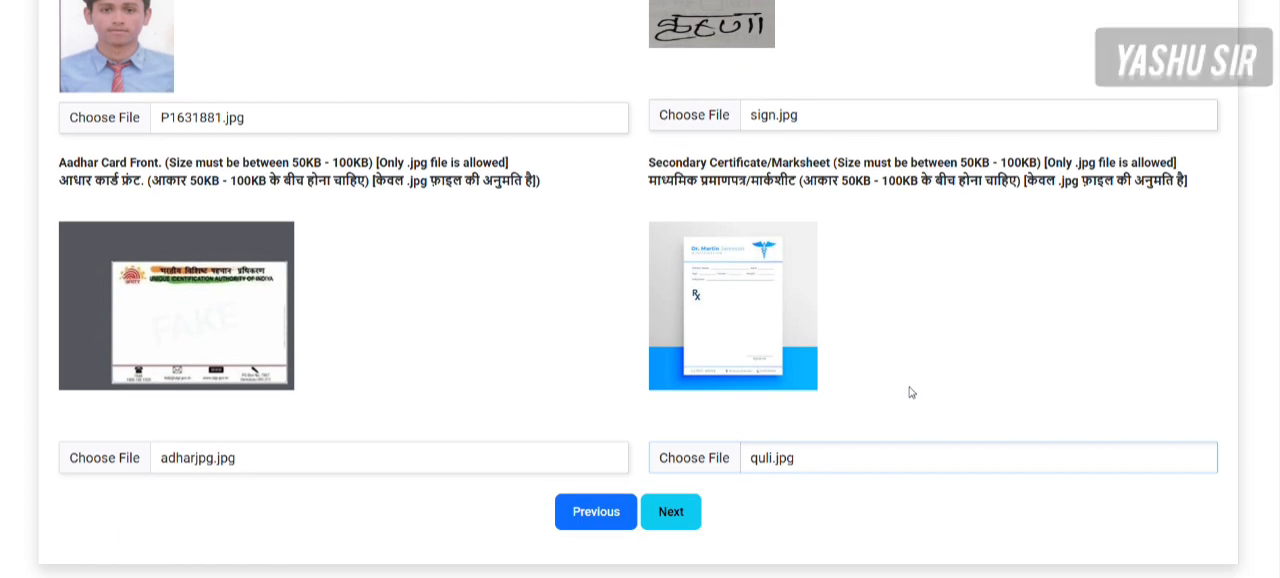
click(667, 517)
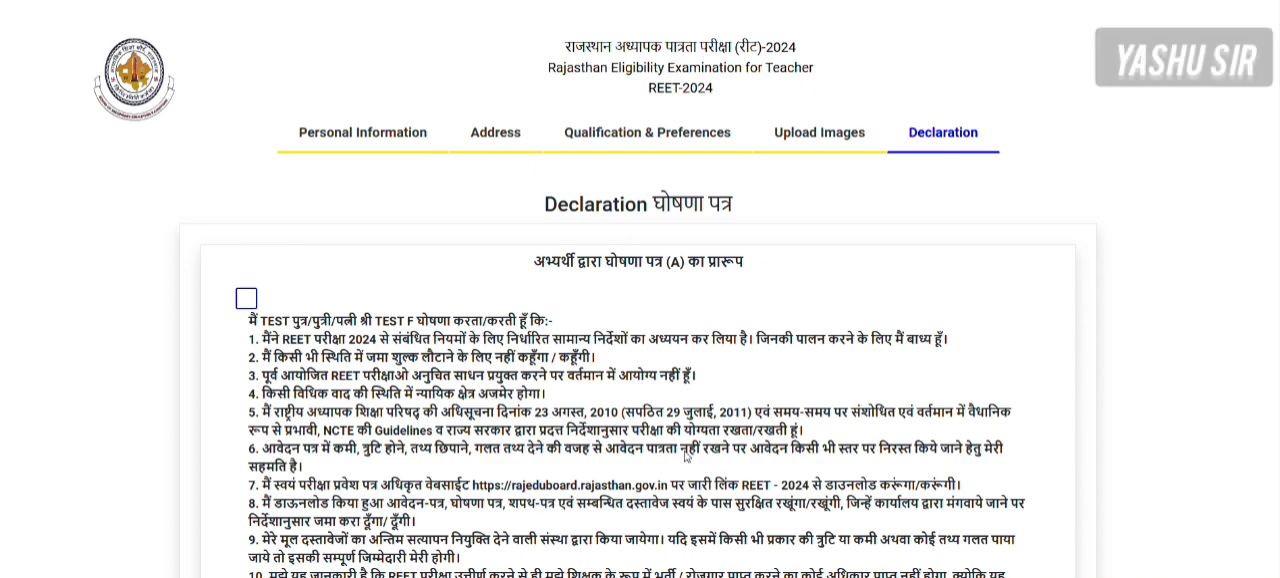
- Accept declaration A, declaration B and the self-attestation, and continue to the application form preview
scroll(686, 455, down, 3)
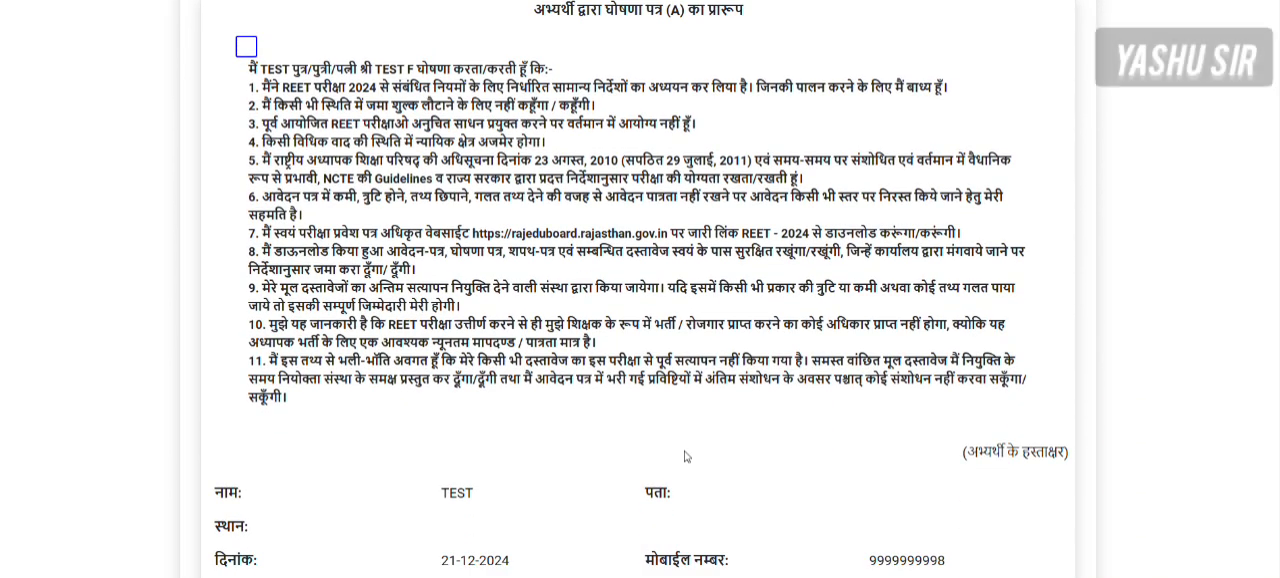
click(246, 46)
scroll(462, 343, down, 2)
click(226, 530)
scroll(431, 402, down, 1)
scroll(431, 402, down, 4)
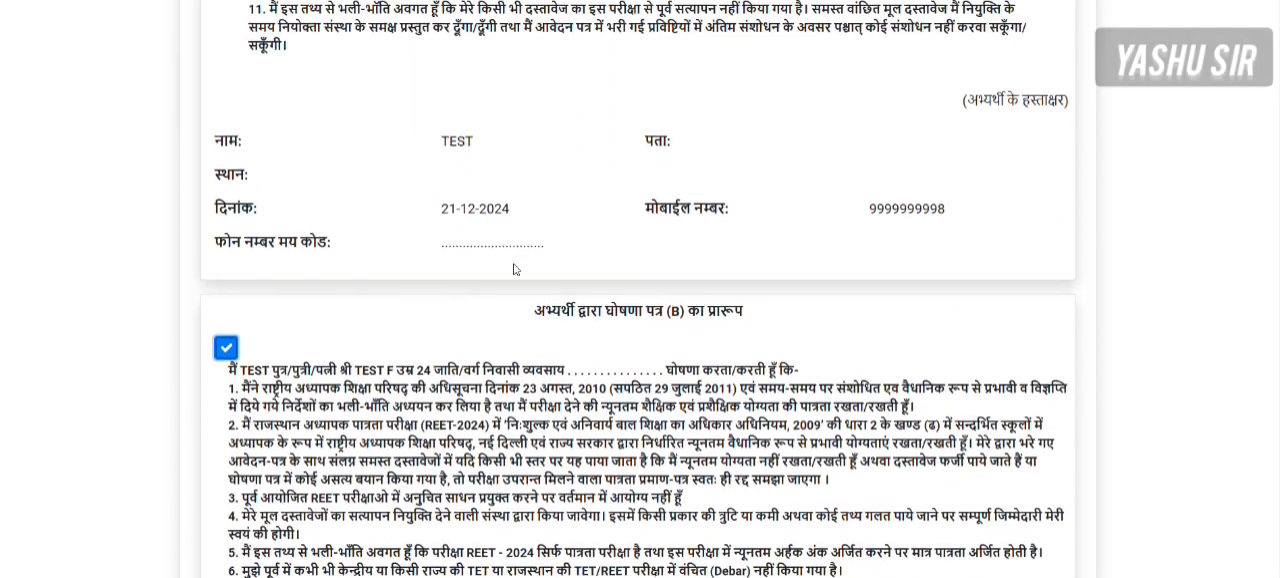
scroll(628, 288, down, 3)
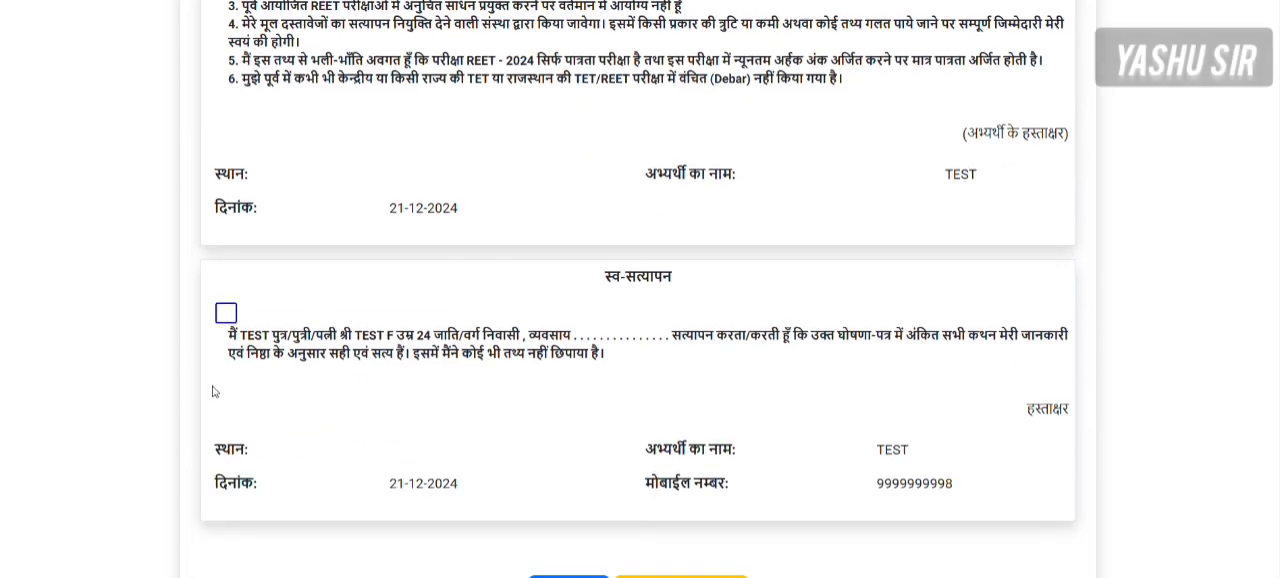
click(226, 313)
scroll(720, 237, down, 1)
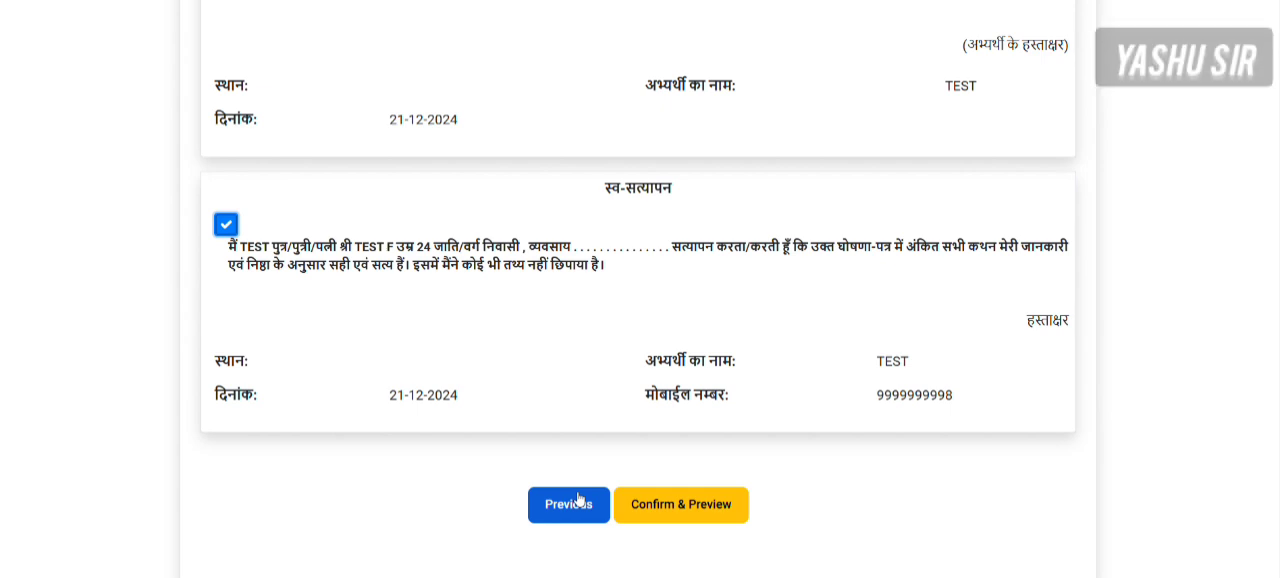
click(713, 511)
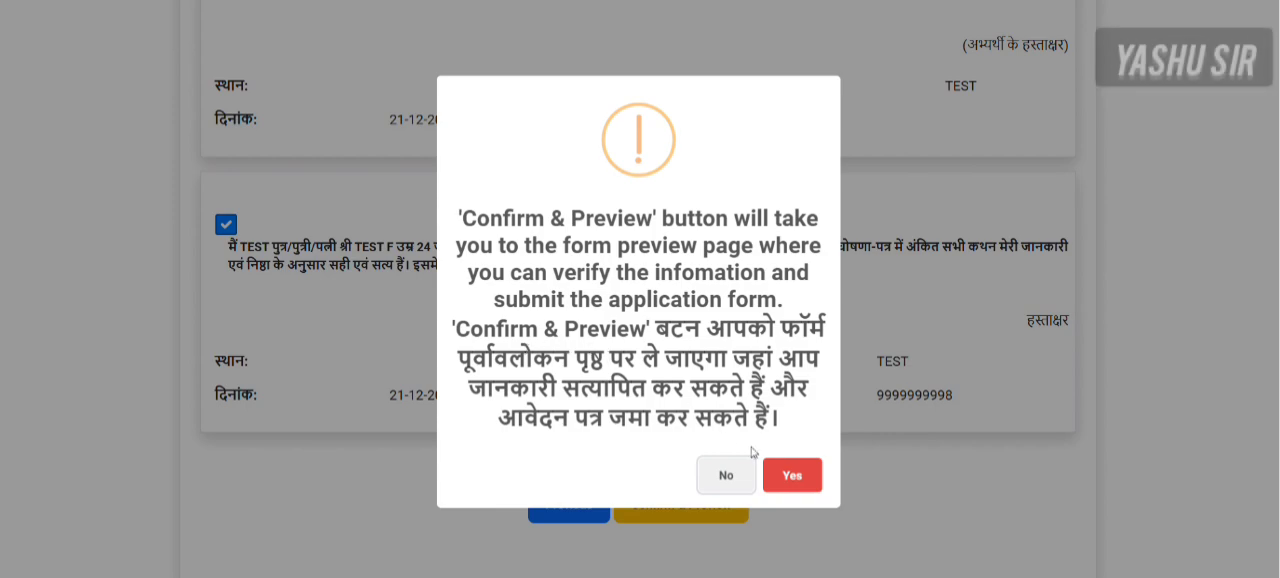
click(793, 477)
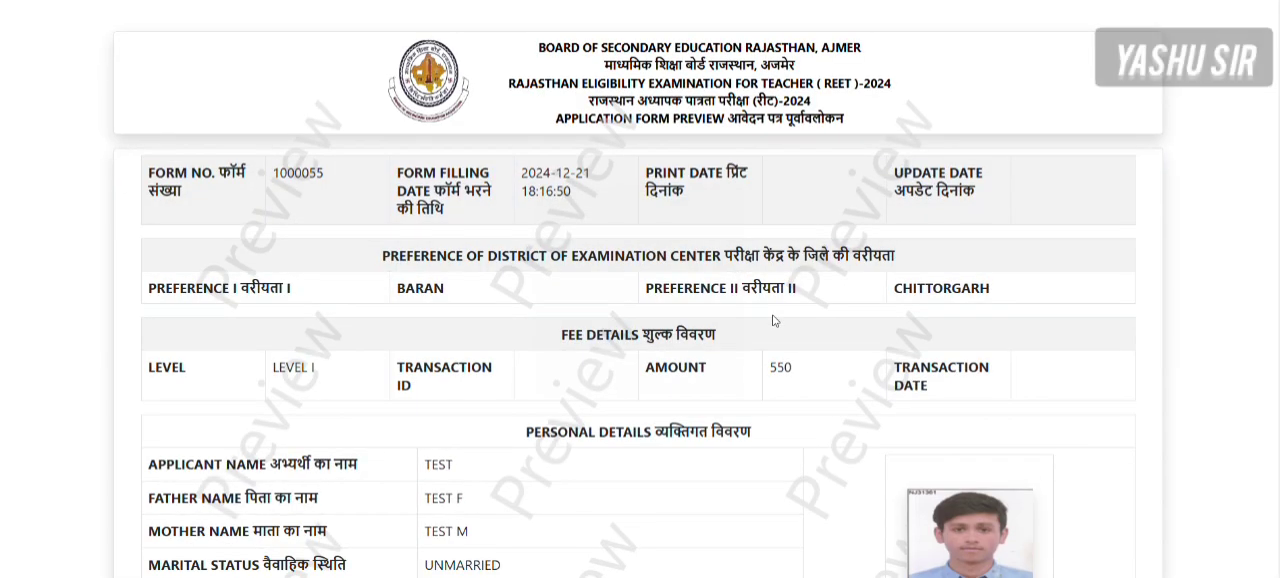
- Review the application preview, covering preferences, fee, personal and contact details, qualifications and uploaded documents
scroll(772, 320, down, 2)
scroll(772, 320, down, 1)
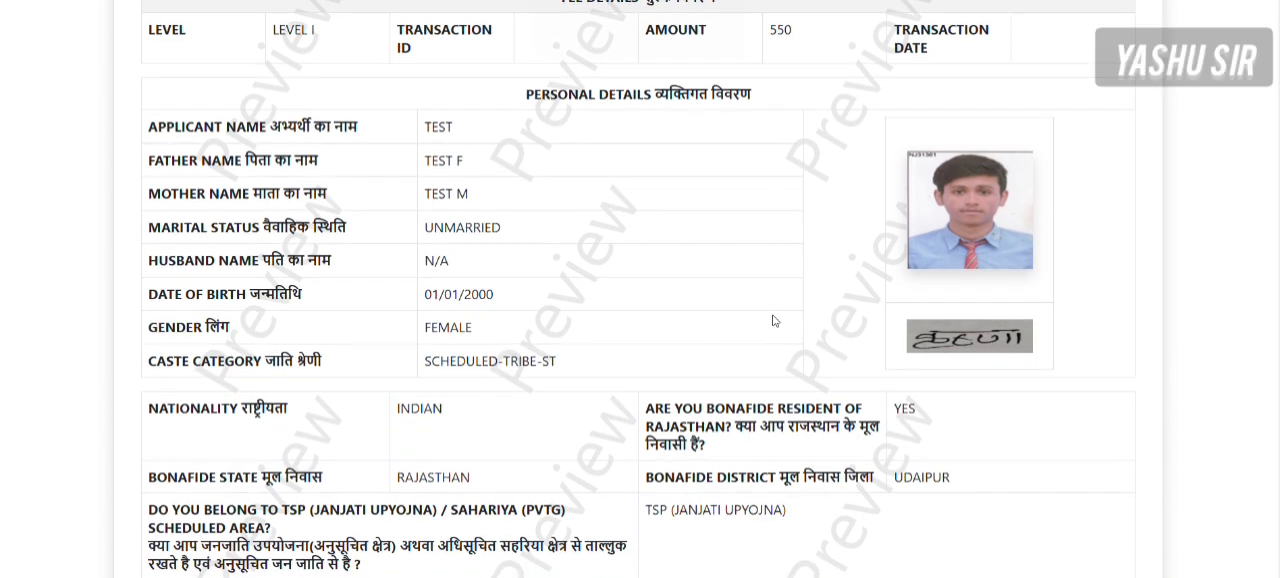
scroll(772, 320, down, 1)
scroll(772, 320, up, 1)
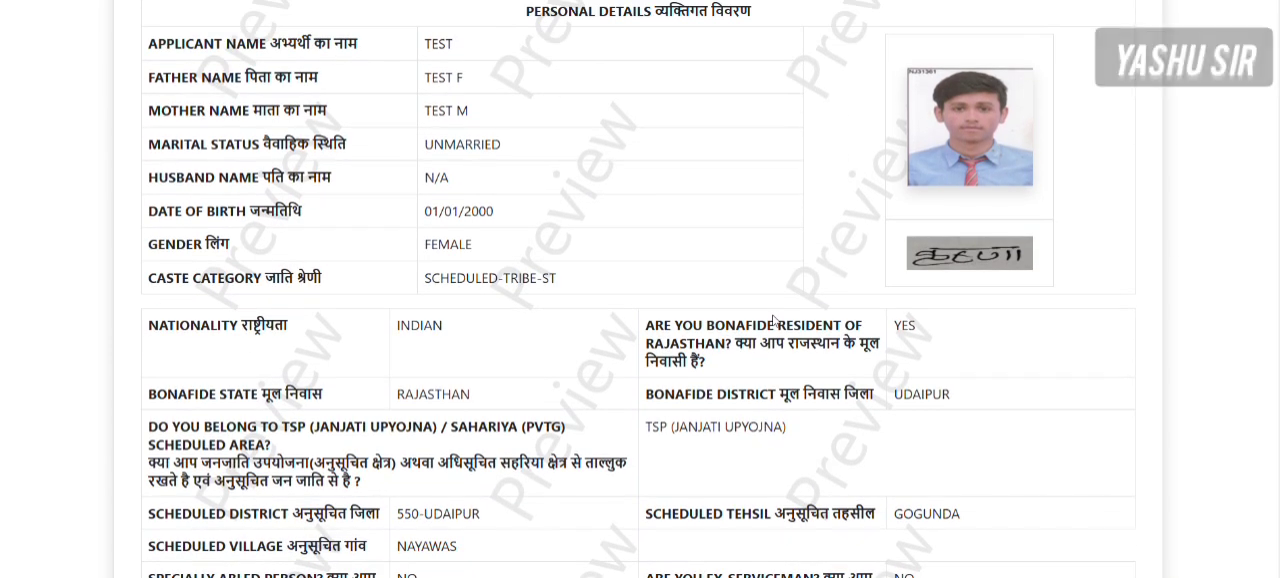
scroll(772, 320, down, 2)
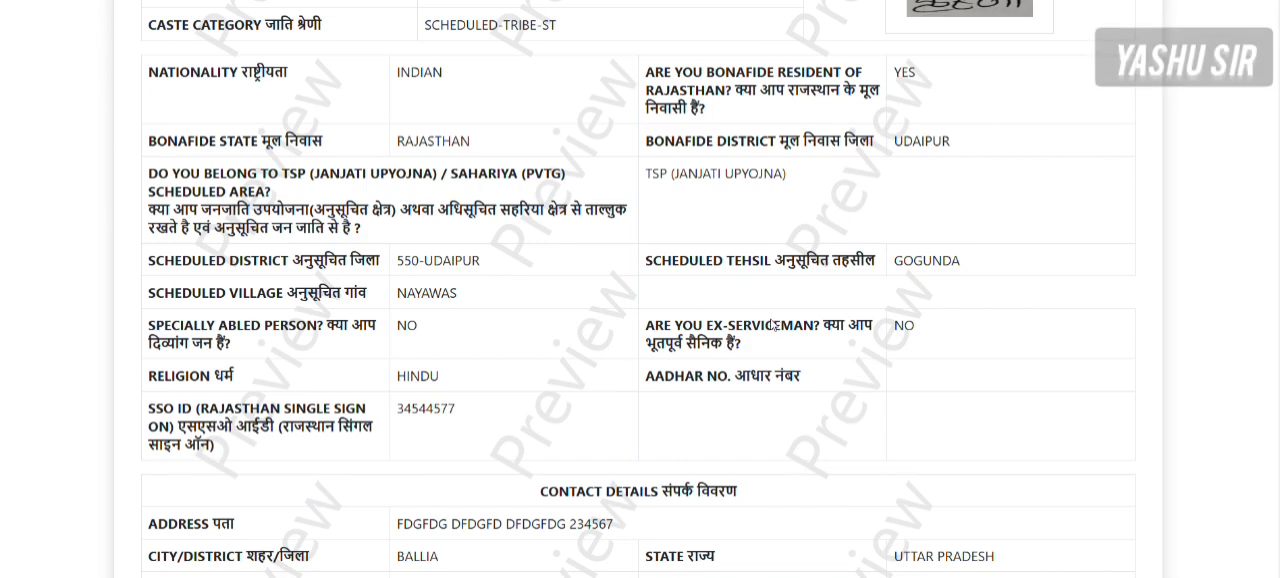
scroll(735, 375, down, 4)
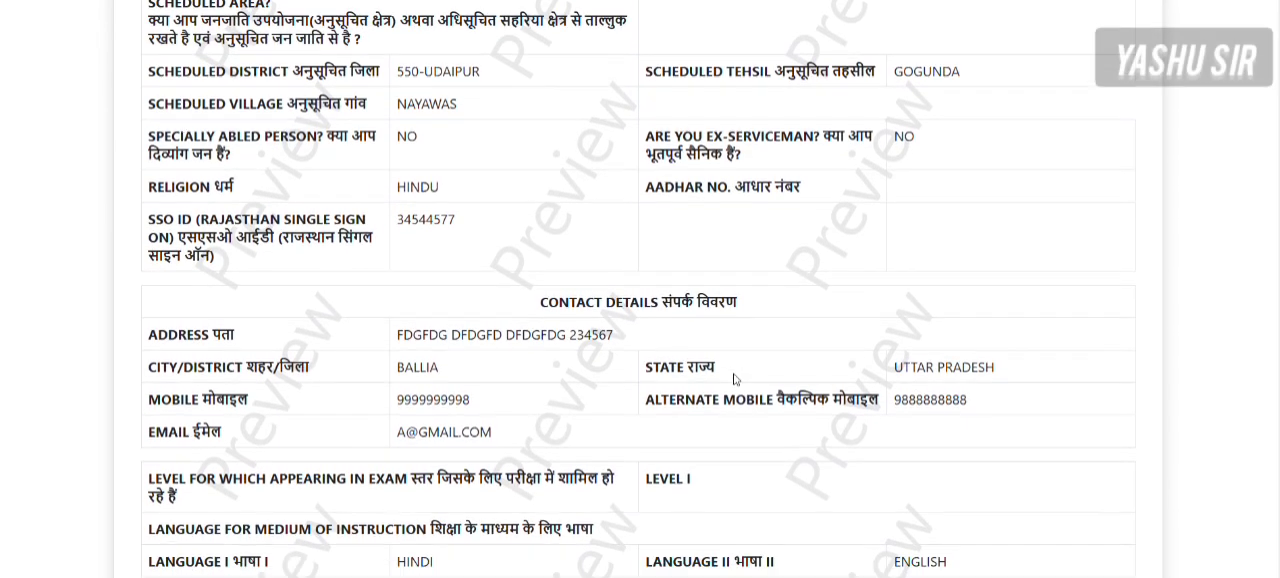
scroll(735, 378, down, 2)
scroll(735, 378, up, 1)
scroll(735, 378, down, 1)
scroll(735, 378, down, 2)
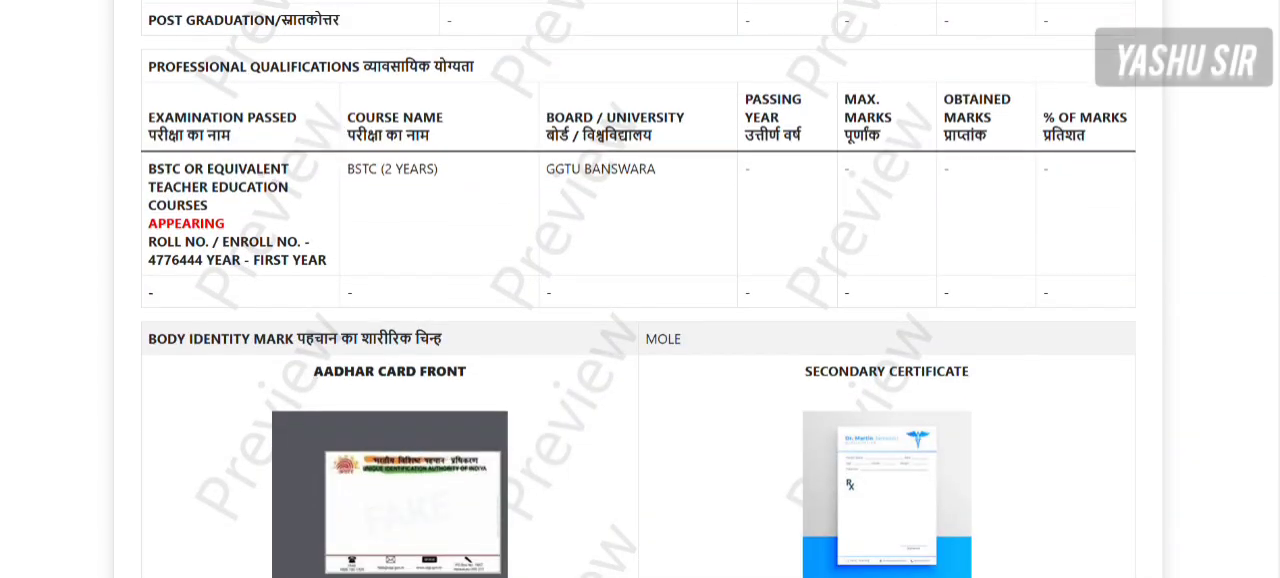
scroll(1200, 451, down, 15)
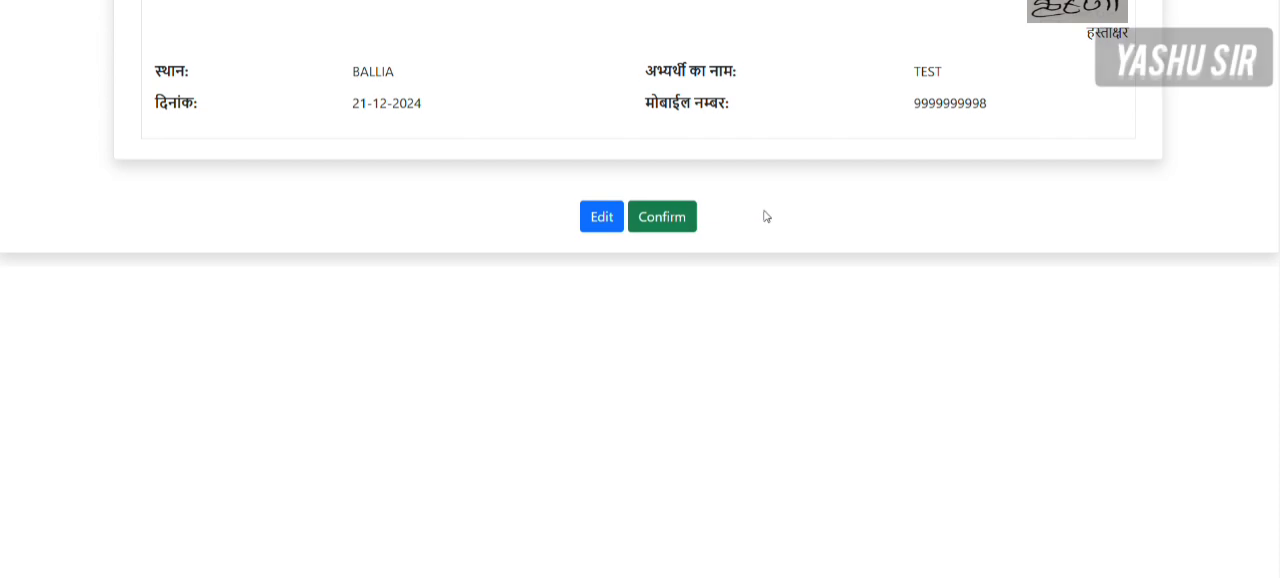
- Mark declaration A, declaration B and the self-attestation as accepted within the preview, and confirm the application
scroll(760, 215, up, 1)
scroll(780, 218, up, 1)
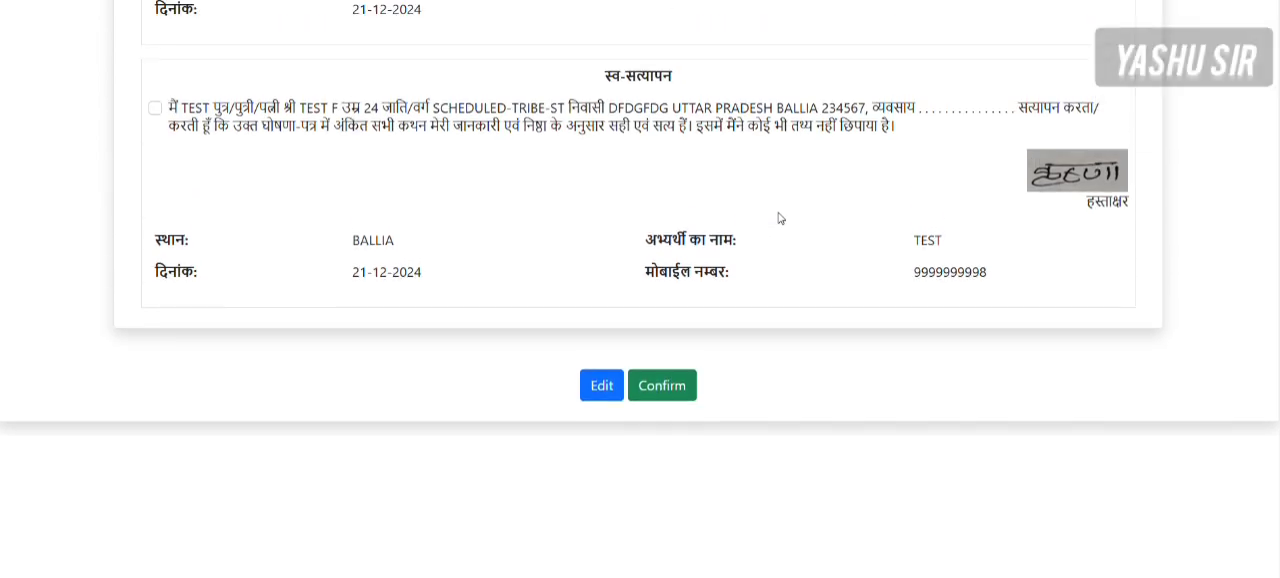
click(665, 392)
scroll(665, 395, up, 3)
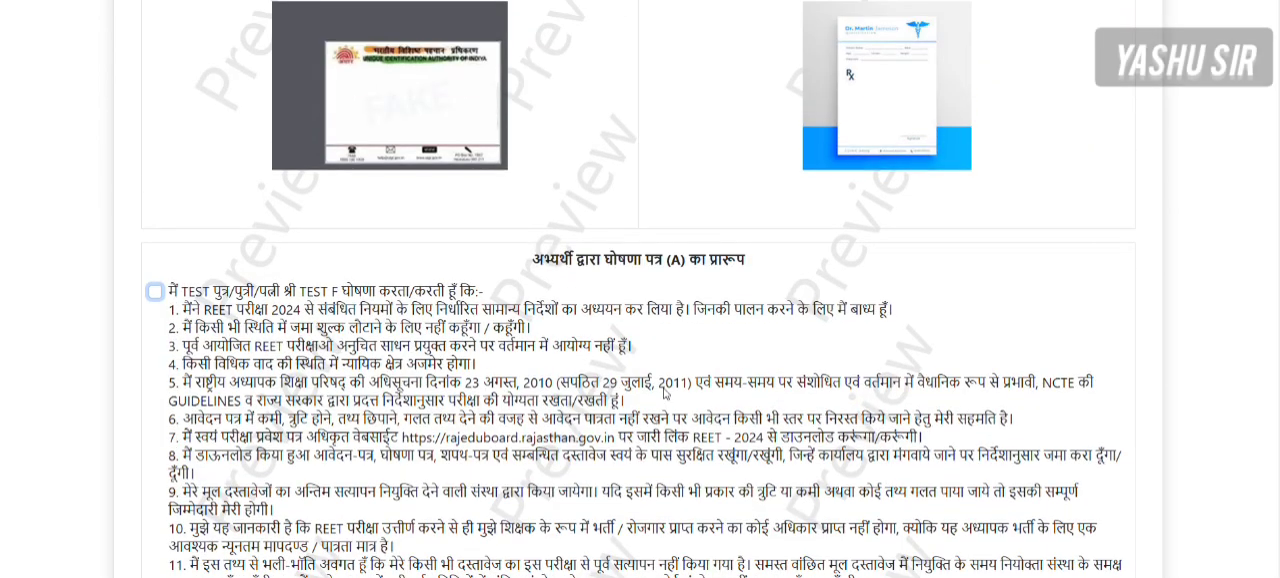
scroll(665, 393, up, 1)
scroll(665, 393, down, 3)
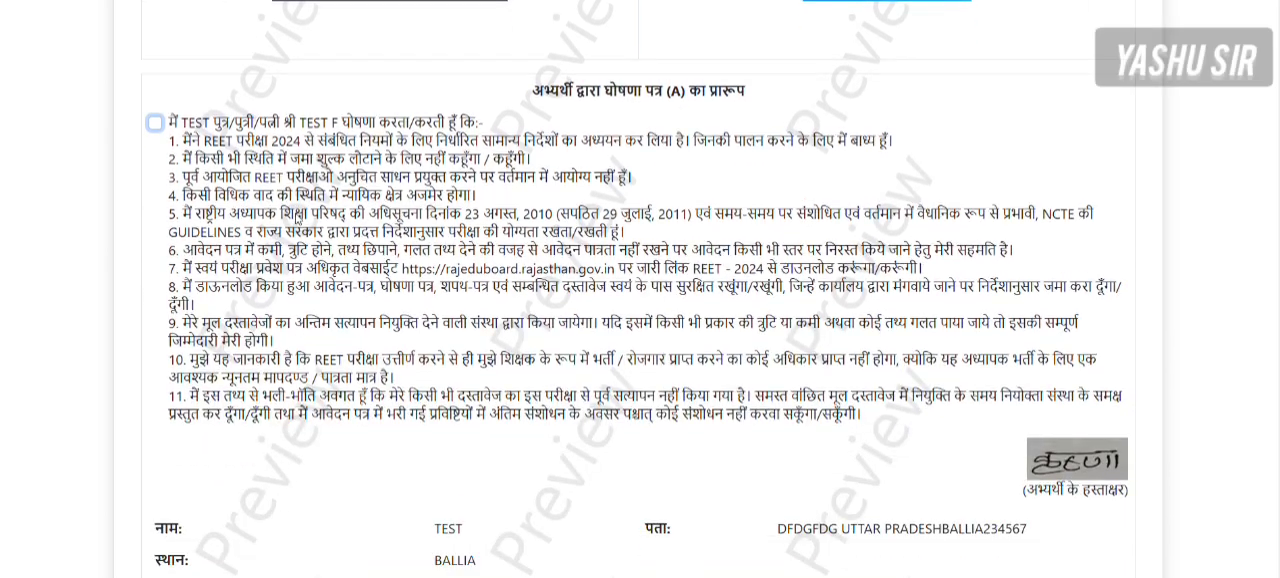
click(155, 123)
scroll(152, 133, down, 7)
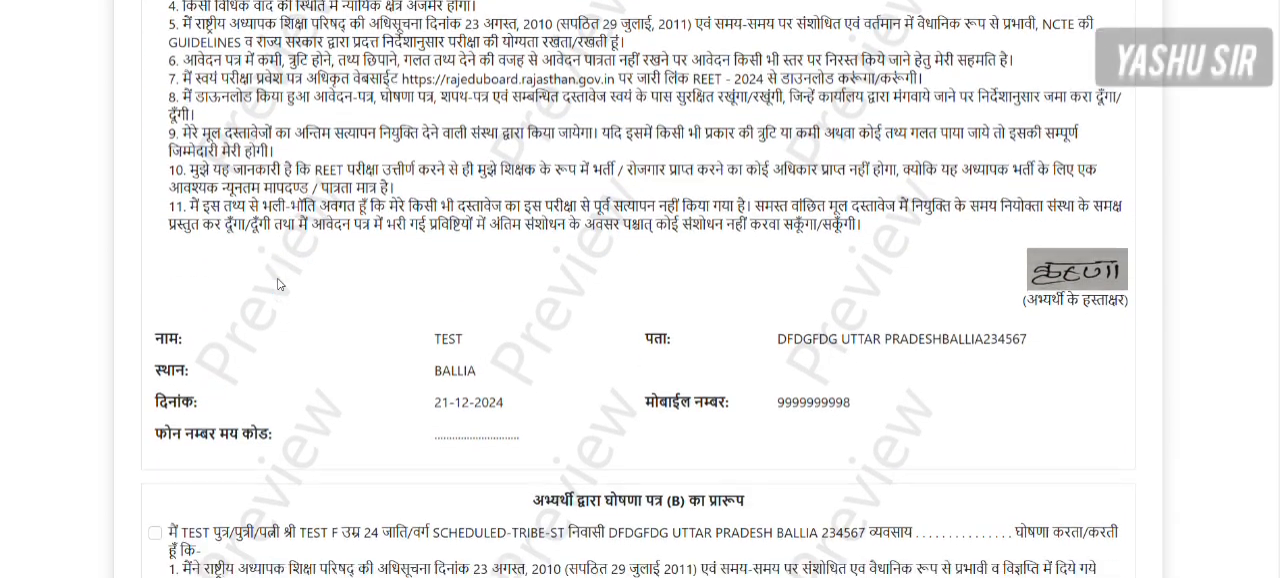
click(154, 133)
scroll(154, 133, down, 2)
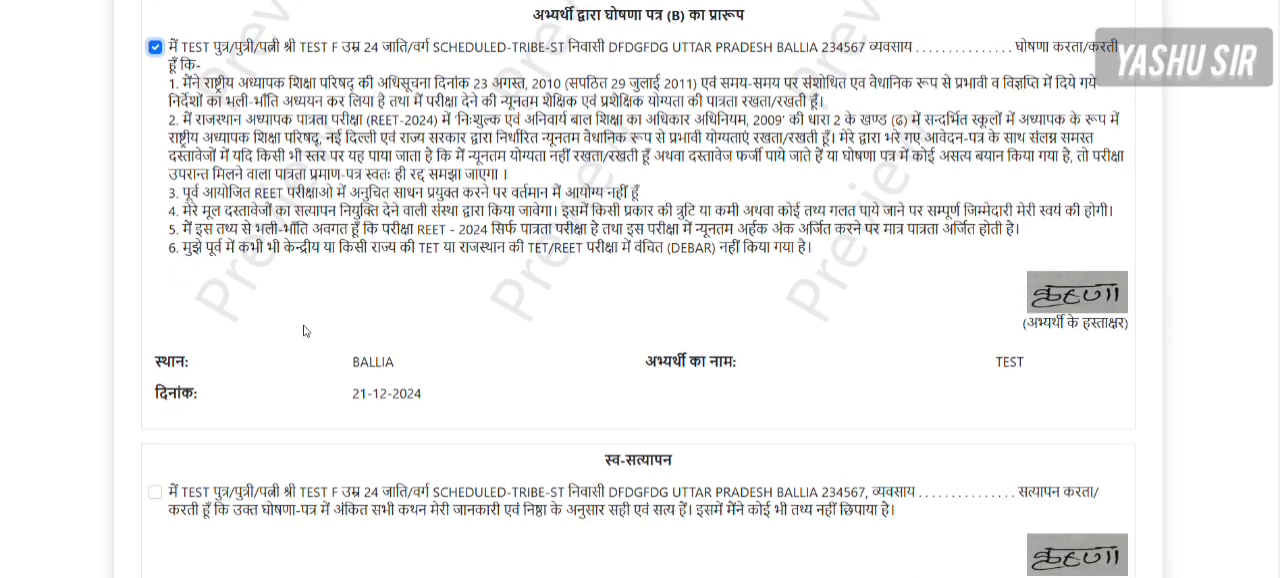
click(156, 407)
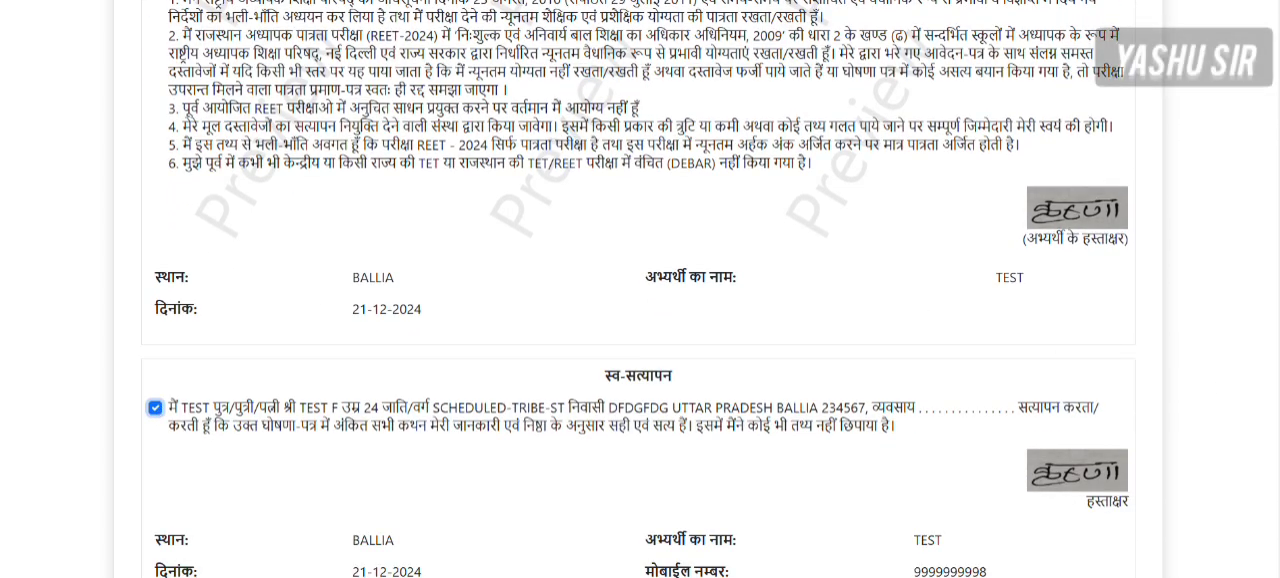
scroll(156, 407, down, 6)
click(666, 178)
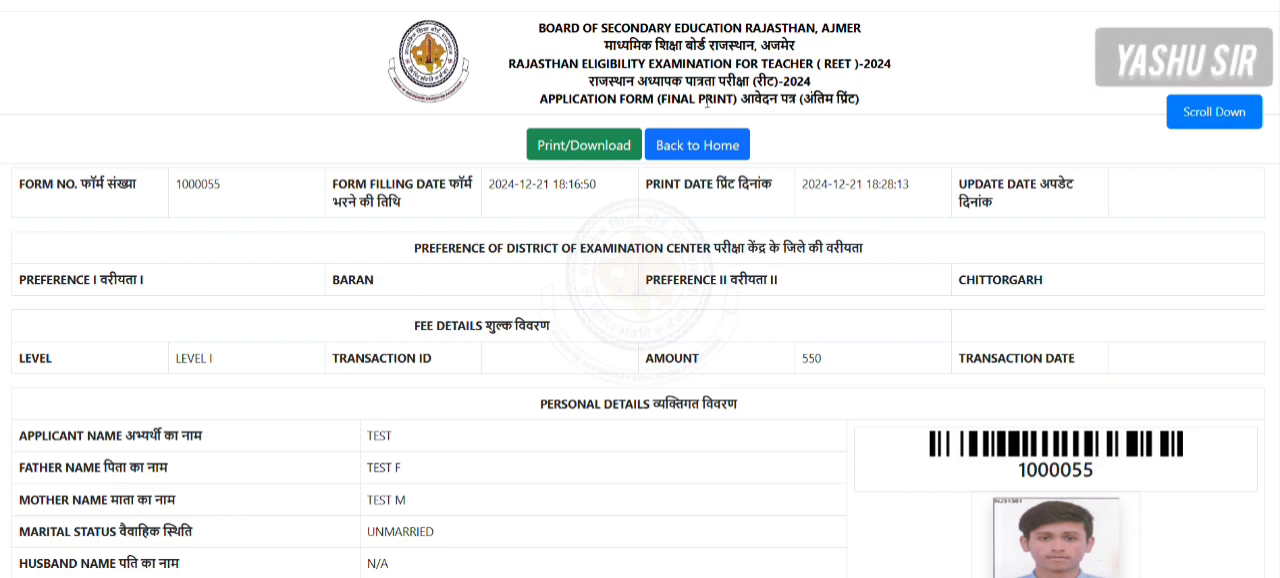
- View the print preview of the final application form, cancel it without saving, and go back to the home page
click(582, 146)
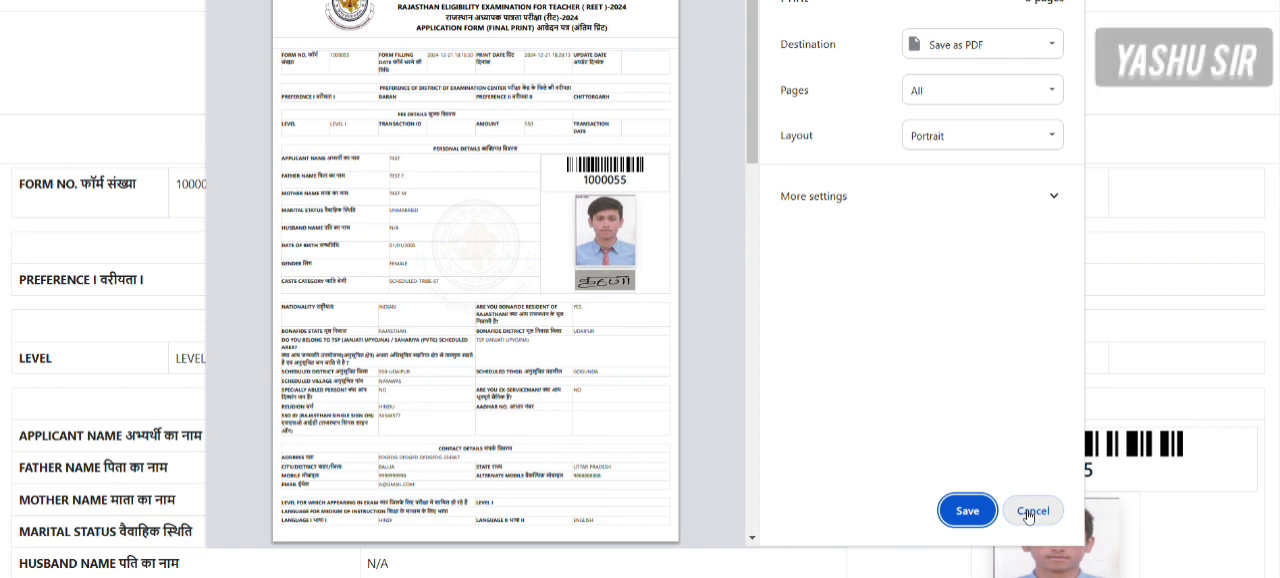
click(585, 180)
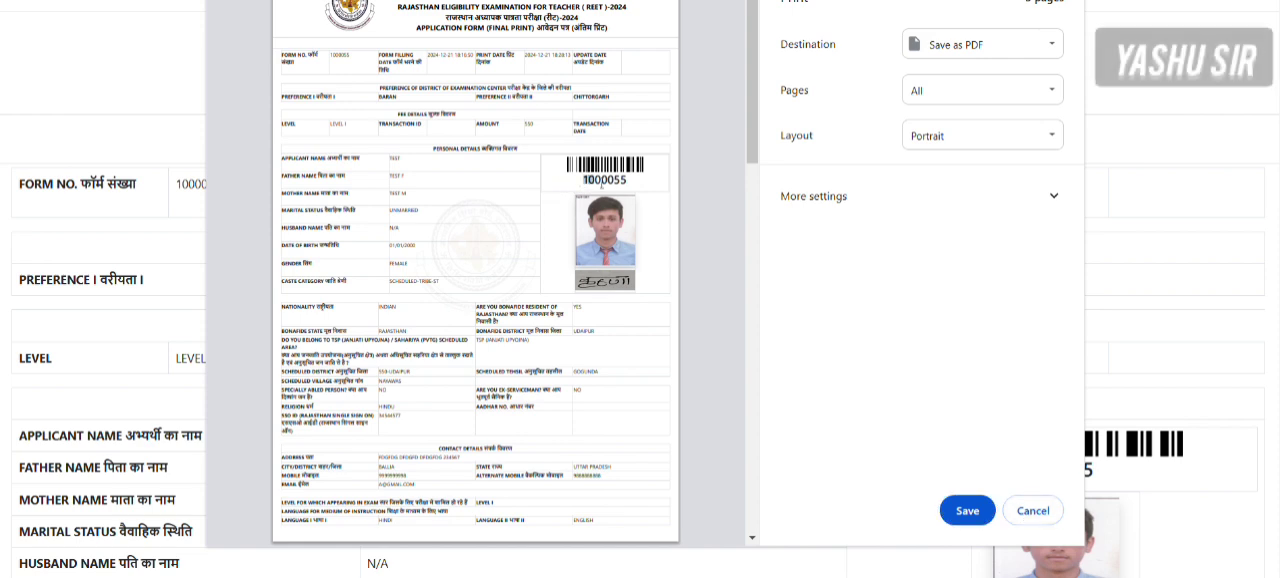
click(1036, 510)
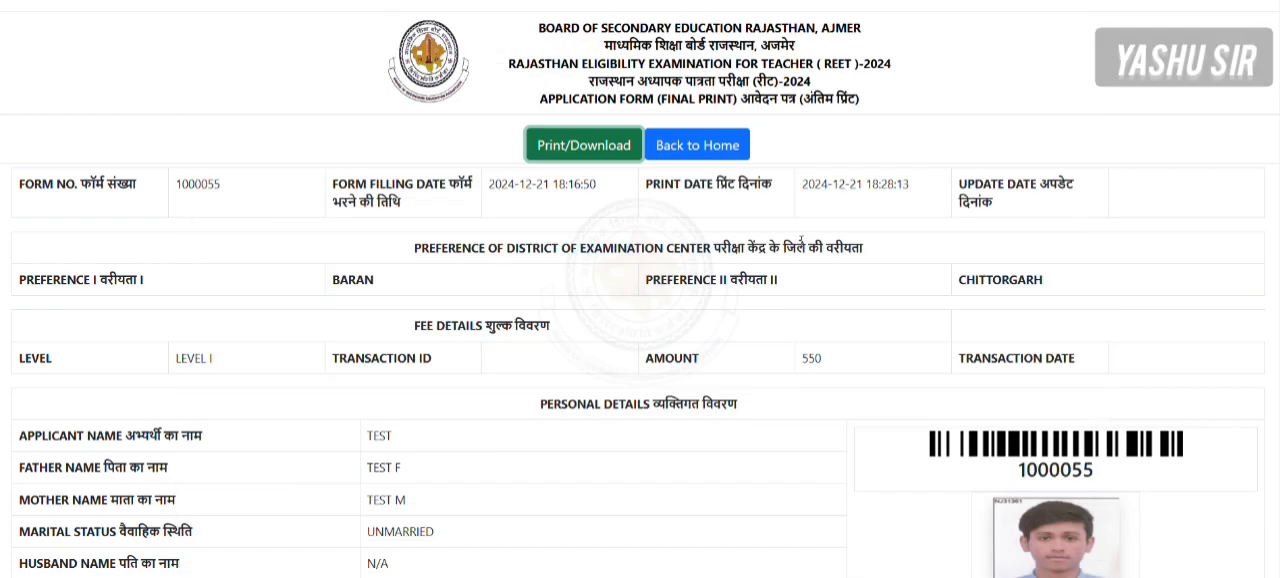
click(686, 150)
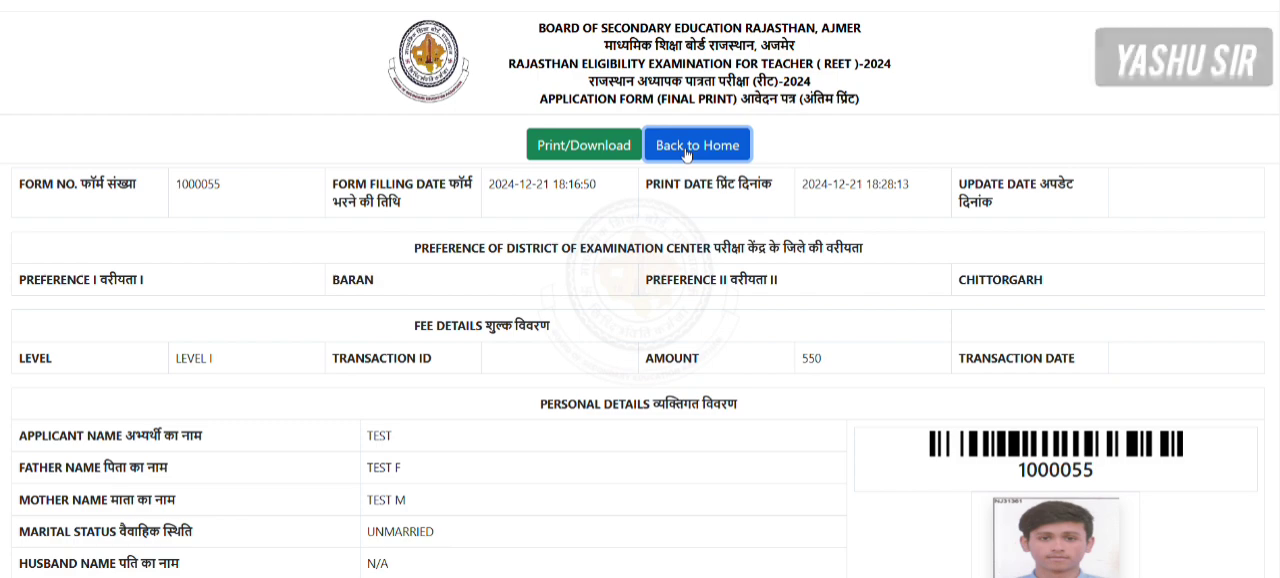